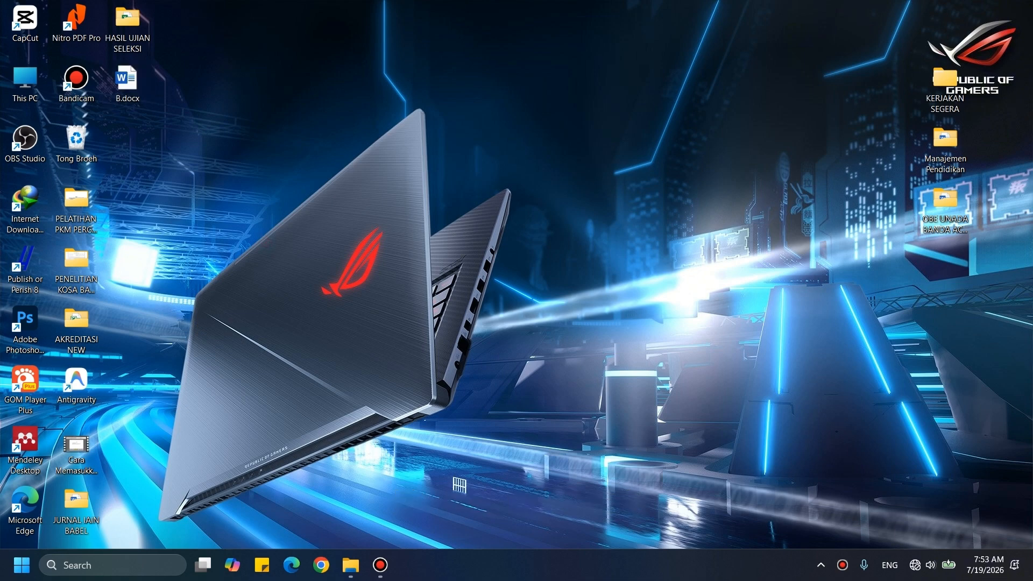
Step: Open Microsoft Word and create a new blank document
left_click(22, 565)
left_click(127, 170)
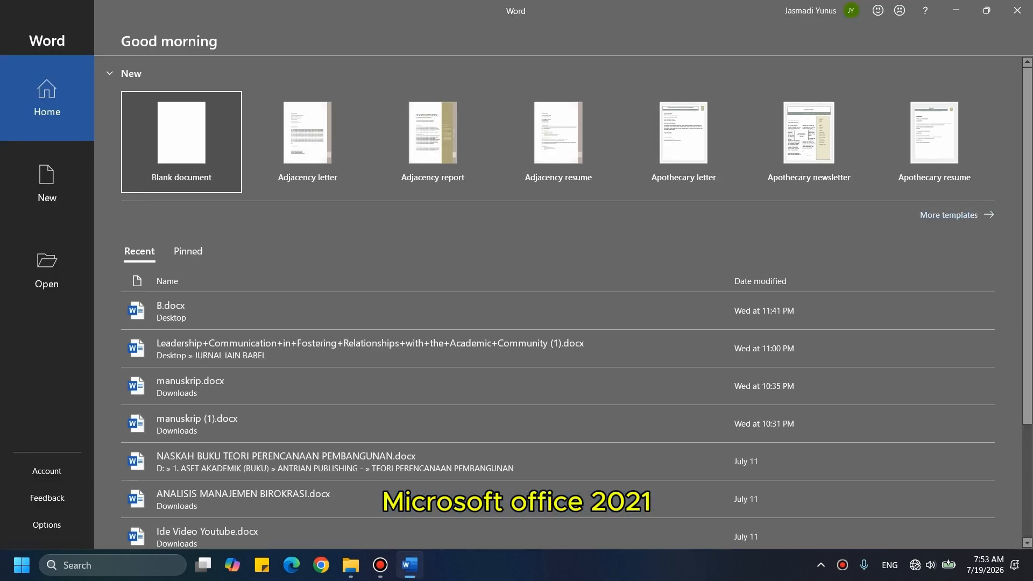
left_click(181, 142)
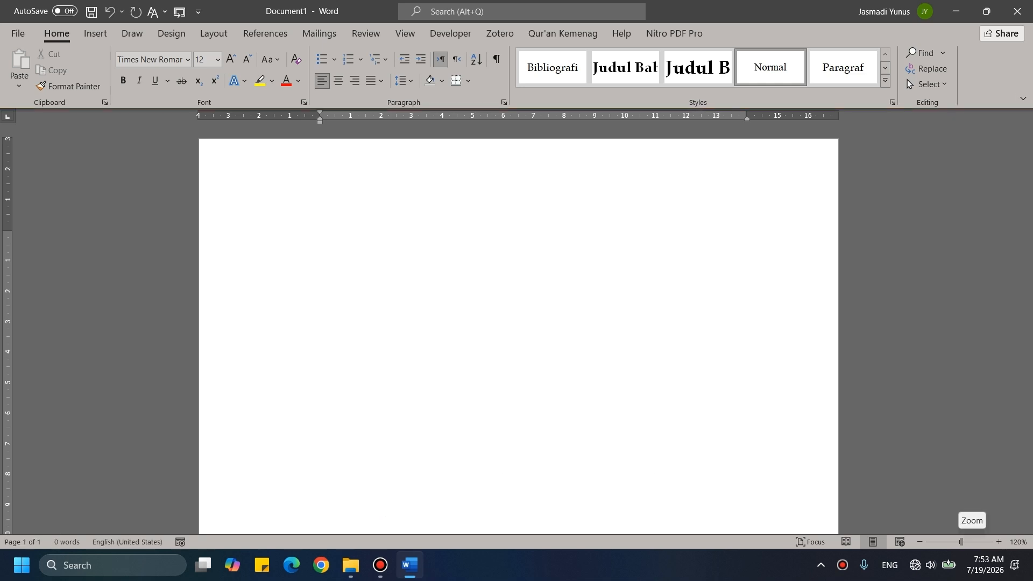
Step: Set the document zoom to 100% and place the cursor in the page body
left_click_drag(961, 542, 959, 541)
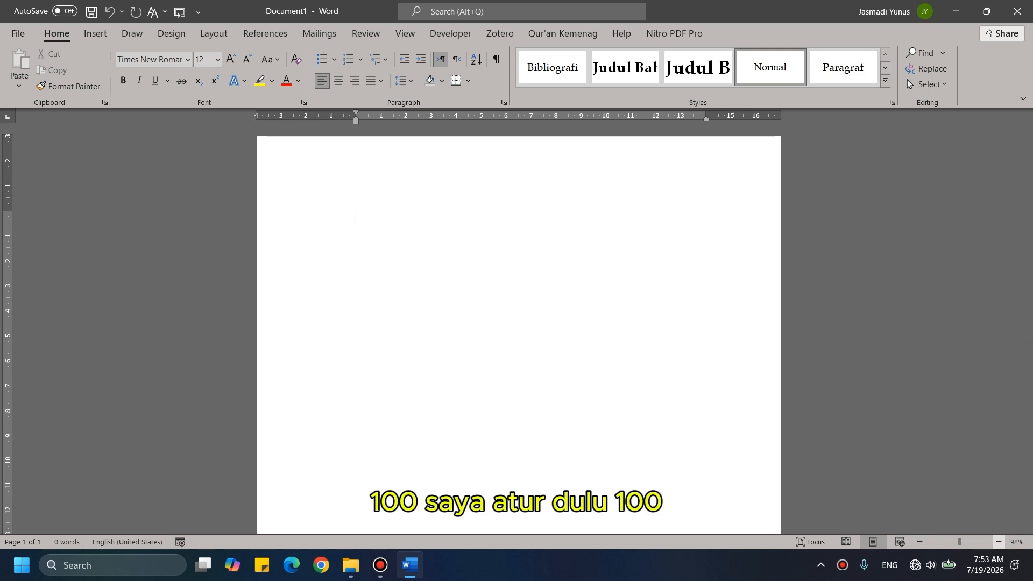
left_click(999, 542)
left_click(433, 248)
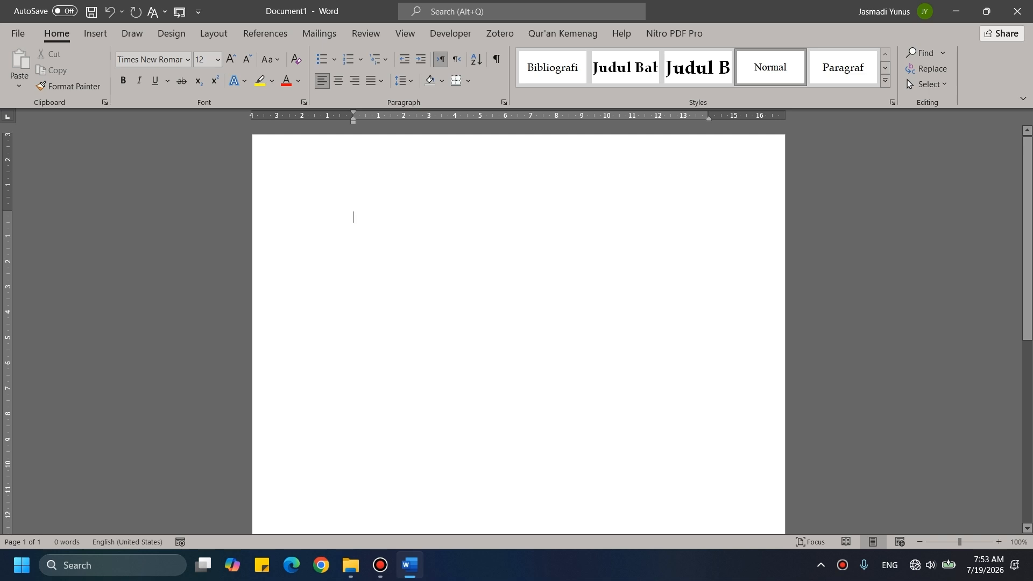
Step: Enter the chapter titles "BAB I PENDAHULUAN" and "BAB II LANDASAN" on separate lines
type("BAB ")
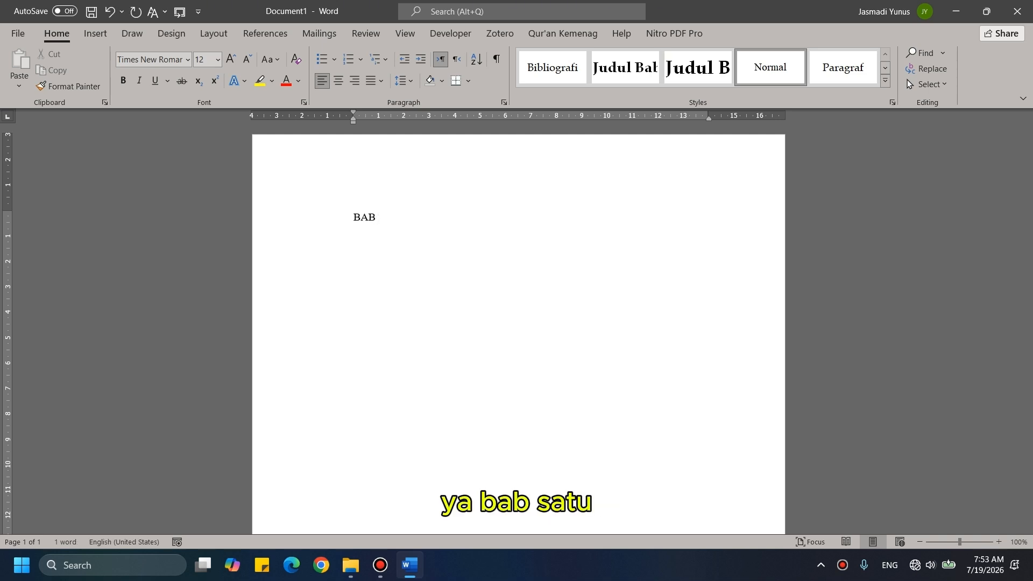
type("I PENDAHULUAN")
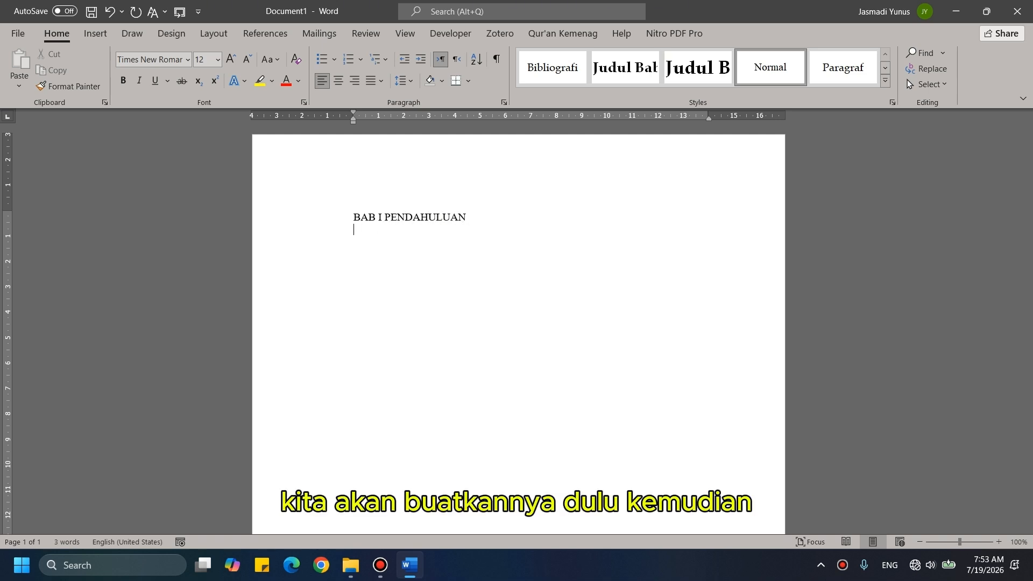
key("Return")
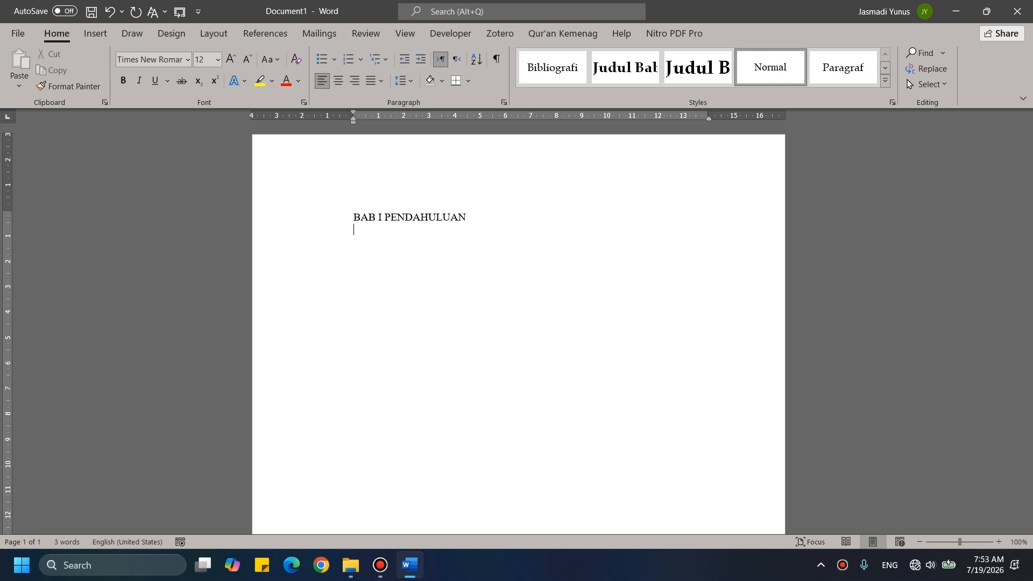
type("A")
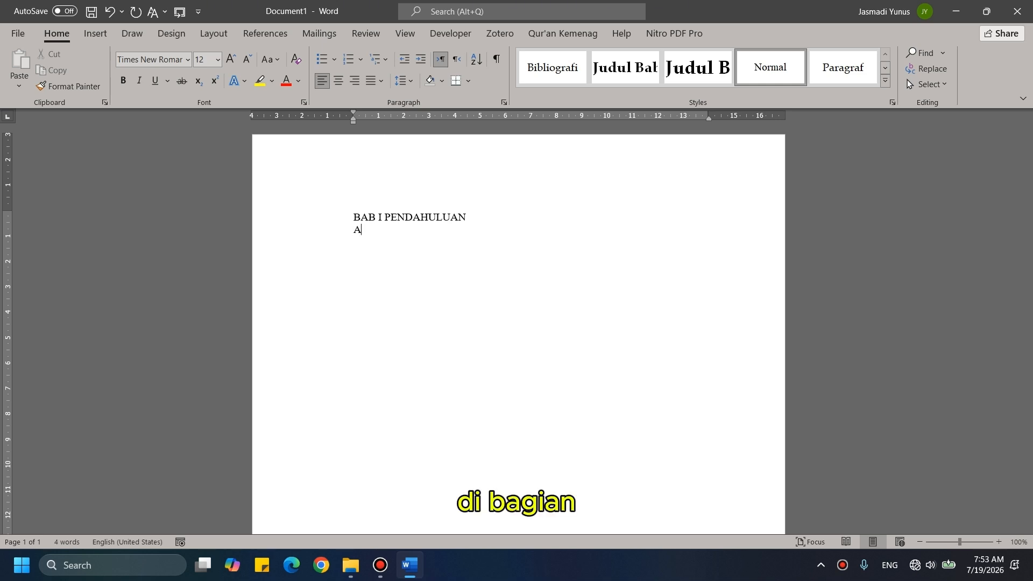
type("BAB II")
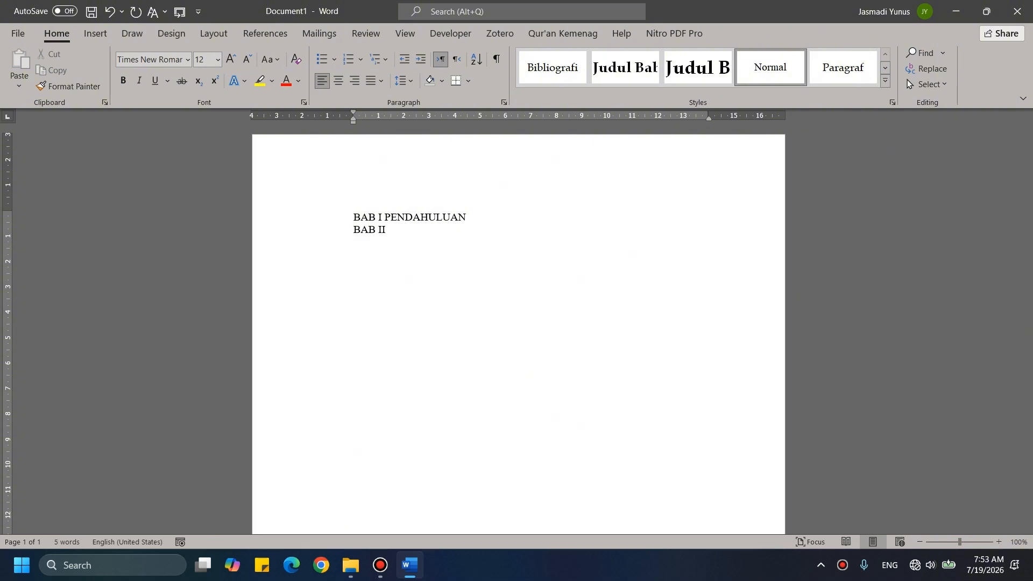
type(" LANDASAN ")
Step: Add the lines "BAB III METODE PENELITIAN" and "BAB IV HASIL DAN PEMBAHASAN" below BAB II
type("BAB II")
type("I MET")
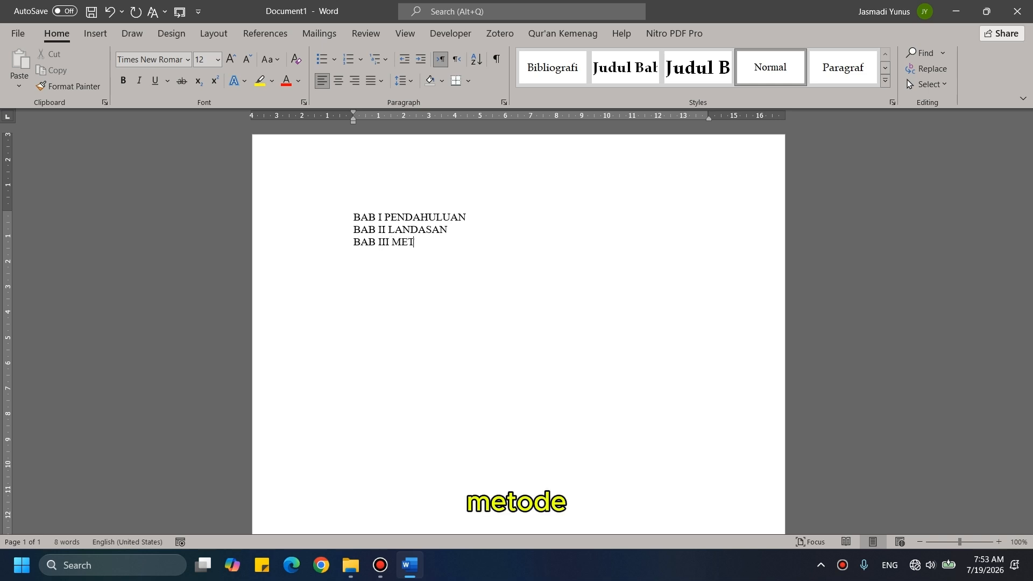
type("ODE PENELITIAN")
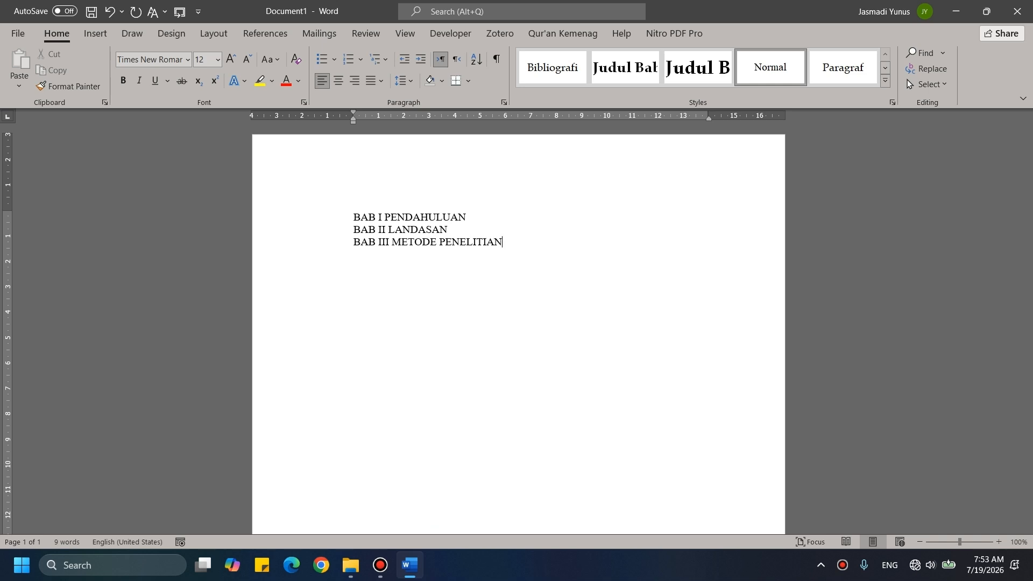
key("Return")
type("B")
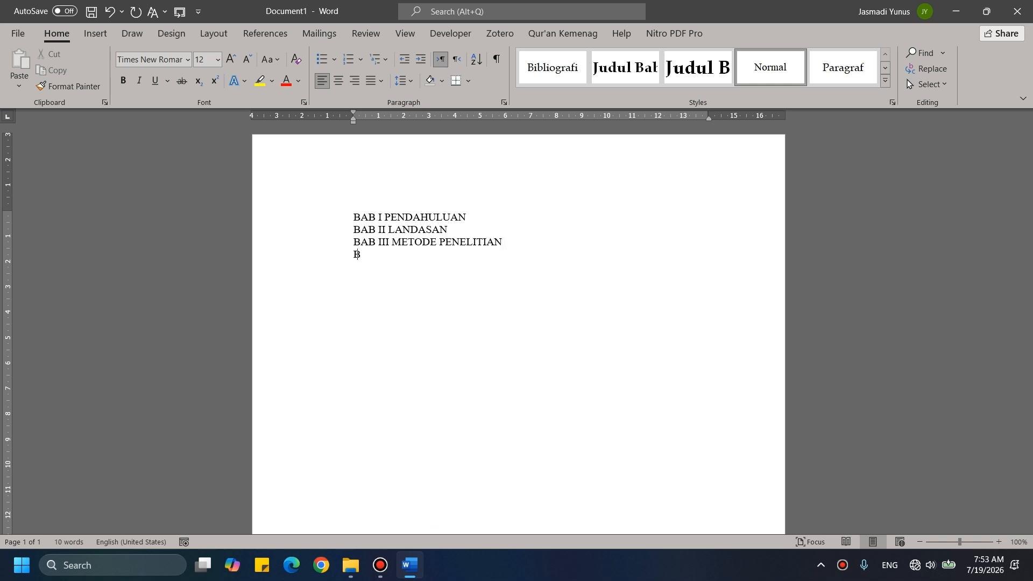
type("AB IV HAS")
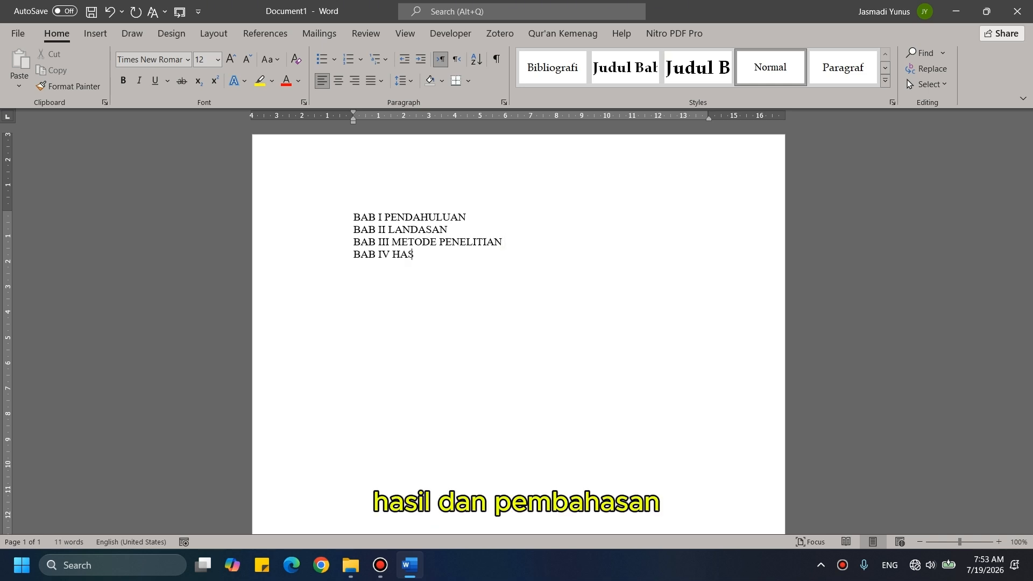
type("IL DAN PEMBAHASAN")
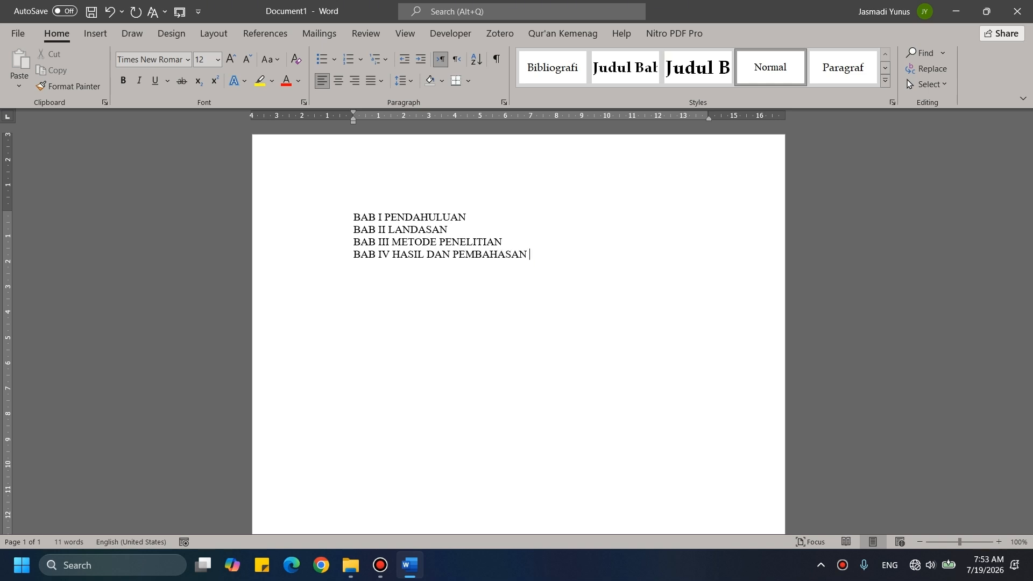
Step: Add the chapter title "BAB V KESIMPULAN" on a new line below BAB IV
key("Return")
type("BAB")
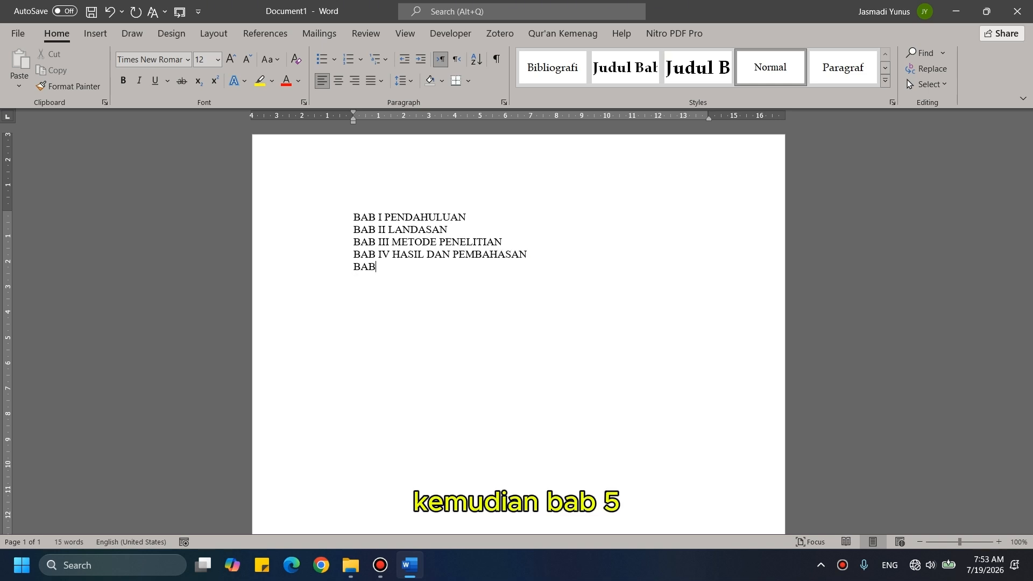
type("B")
key("BackSpace")
type("V")
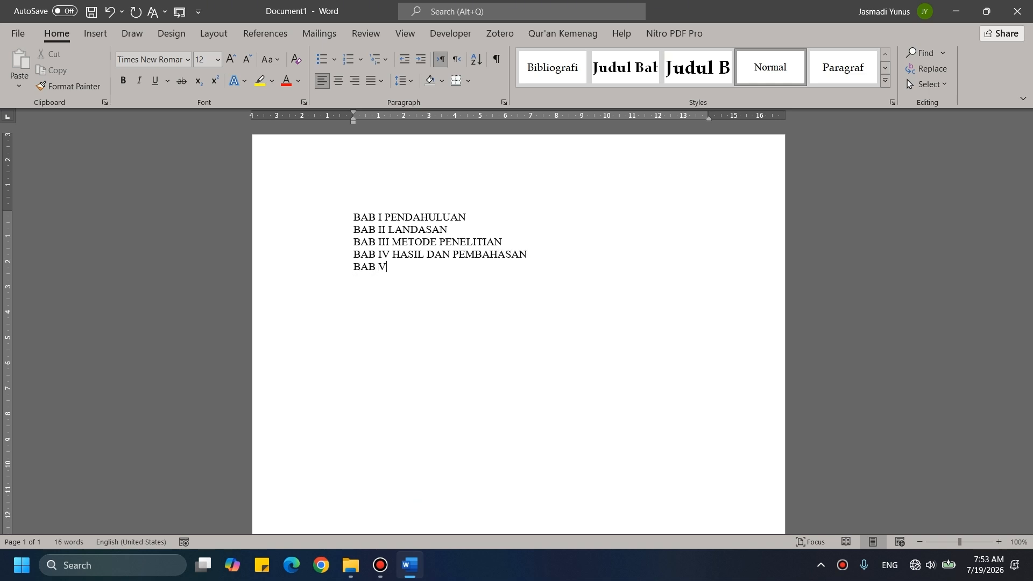
type(" KESIMPULAN ")
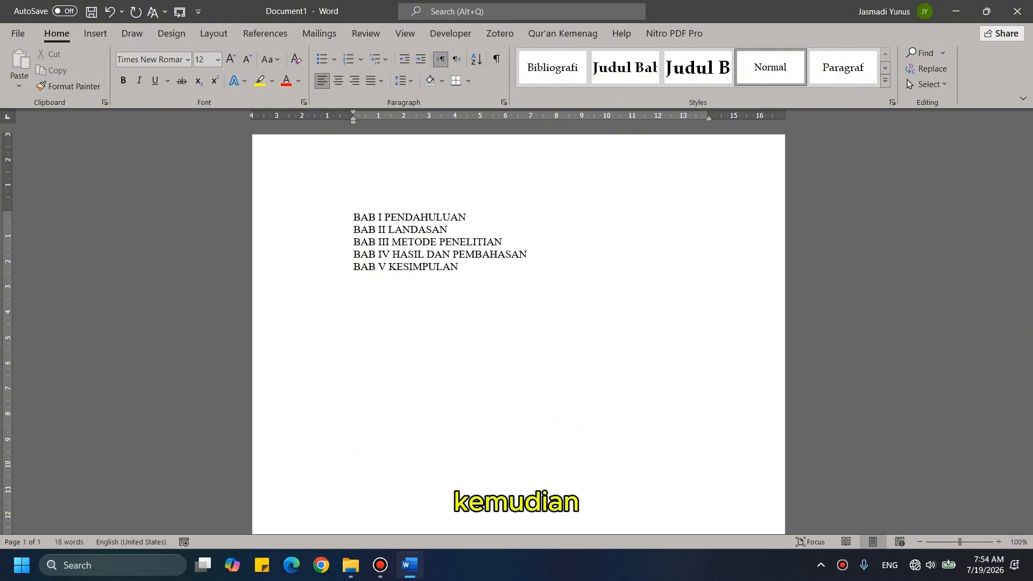
Step: Add the closing headings "DAFTAR PUSTAKA" and "LAMPIRAN" on separate lines below BAB V
type("DAFTAR")
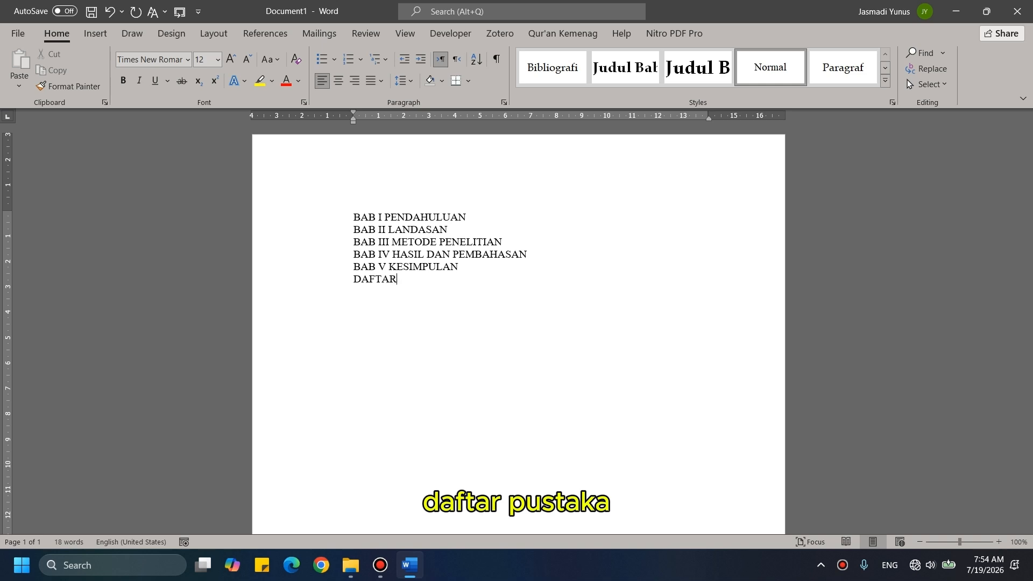
type(" PUSTAKA")
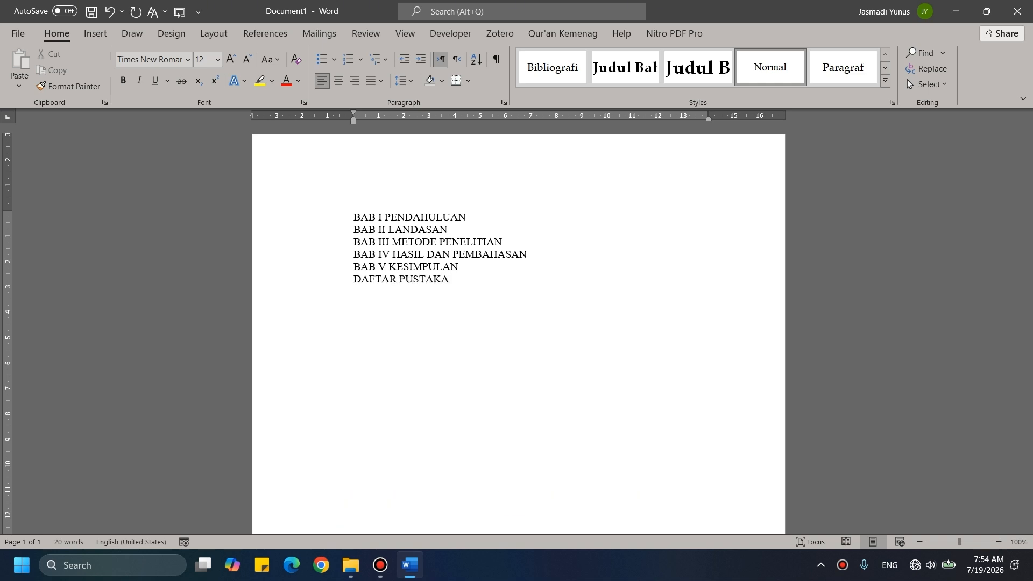
key("Return")
type("LAMPIRAN")
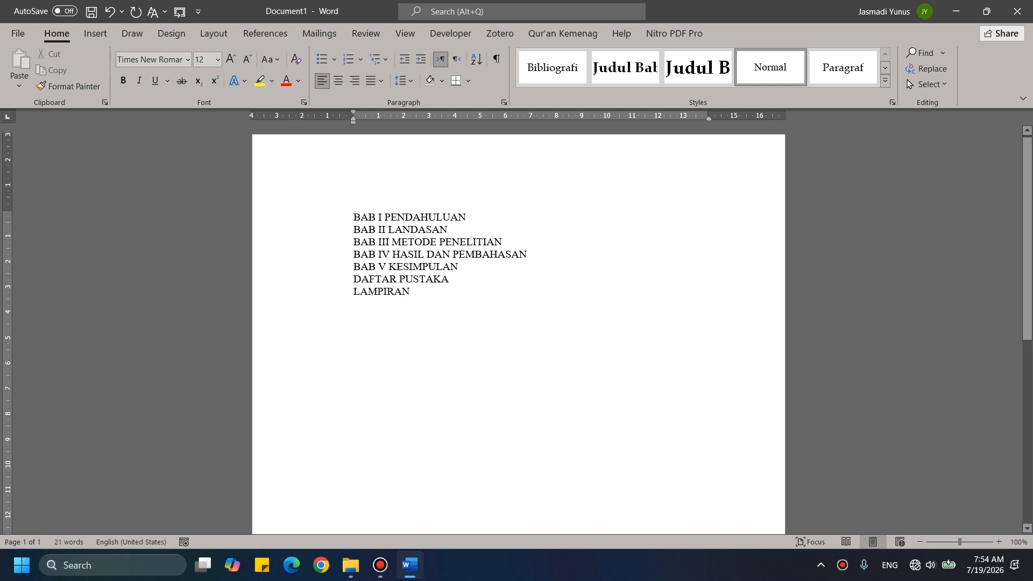
Step: Insert a new first line reading "HALAMAN SAMPUL" above BAB I PENDAHULUAN
left_click(353, 217)
key("Return")
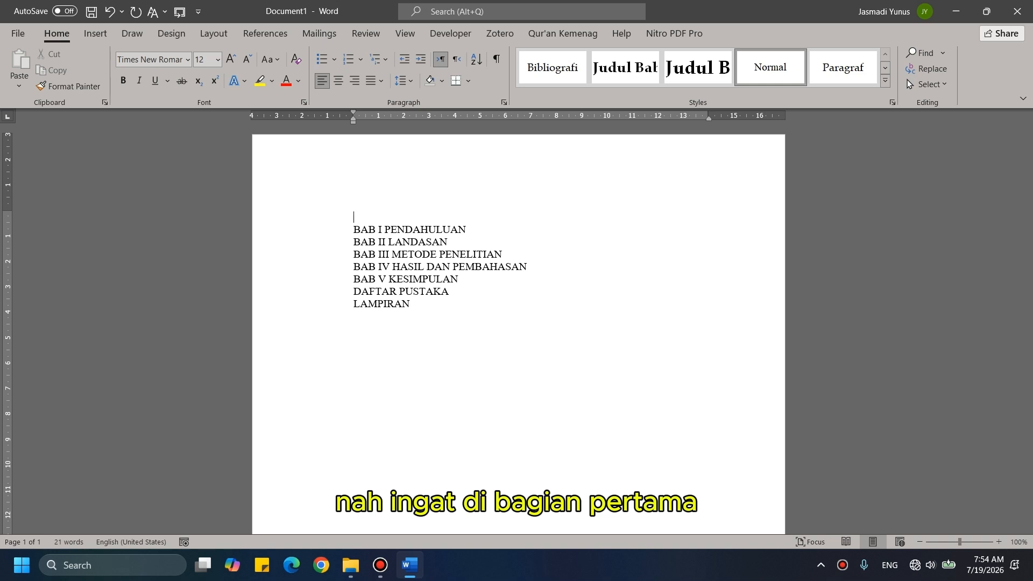
type("HALAM")
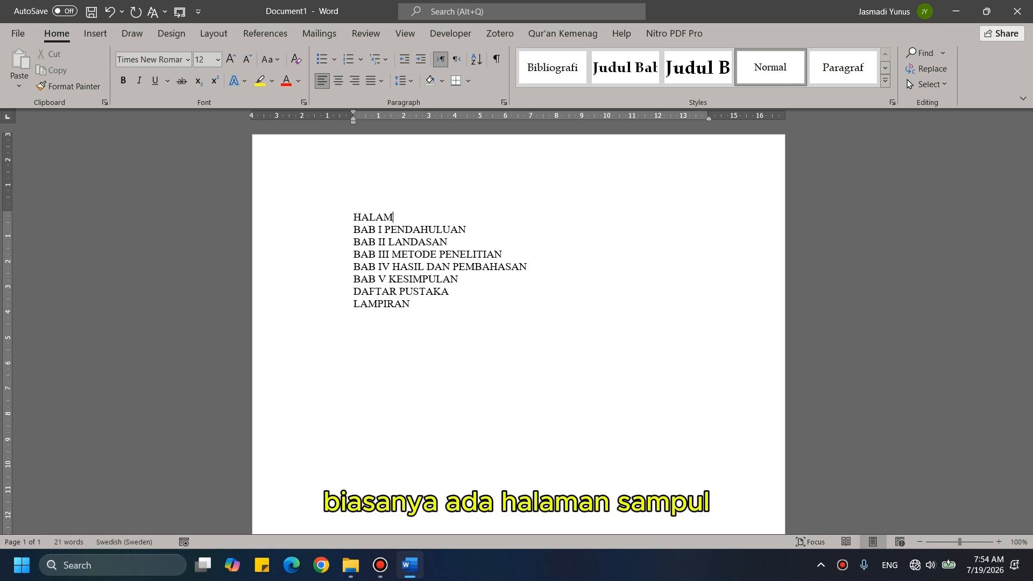
type(" N SAMPULAN")
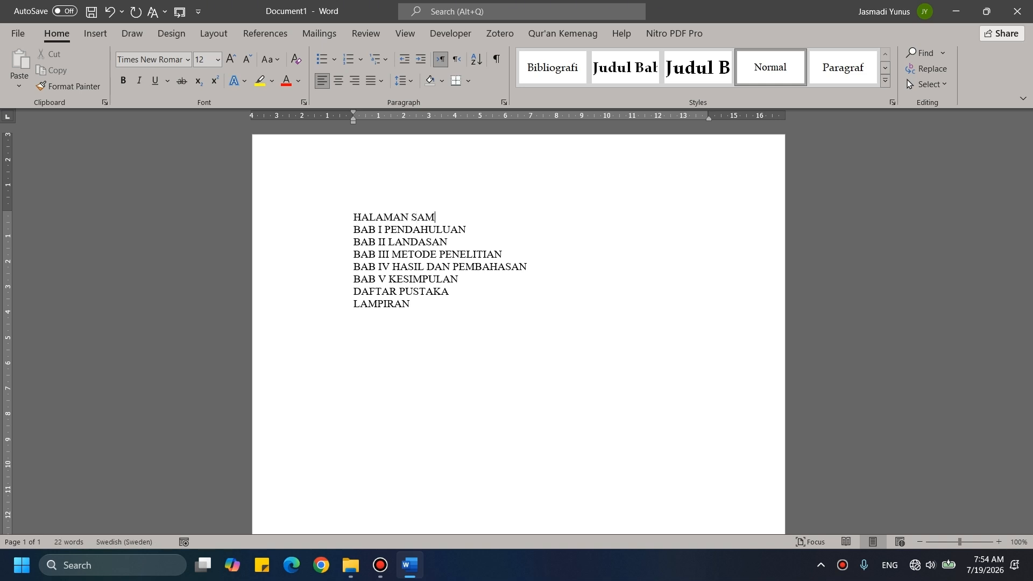
key("BackSpace")
key("BackSpace")
Step: Add the line "KATA PENGANTAR" below HALAMAN SAMPUL, followed by a new line
key("Return")
type("DAFTAR")
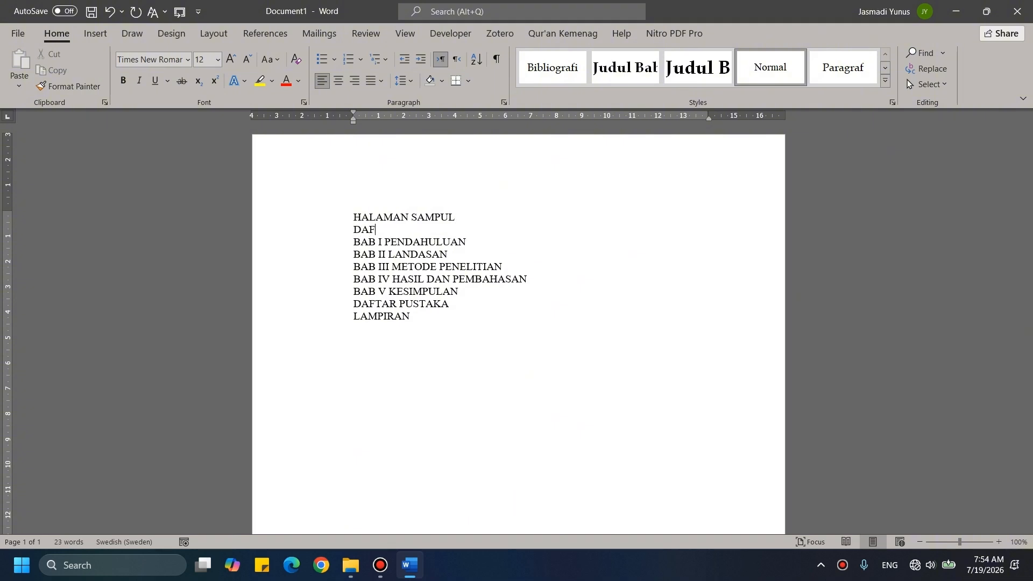
key("BackSpace")
key("BackSpace")
key("BackSpace")
key("BackSpace")
key("BackSpace")
key("BackSpace")
key("BackSpace")
type("KATA PENGANTAR")
key("Return")
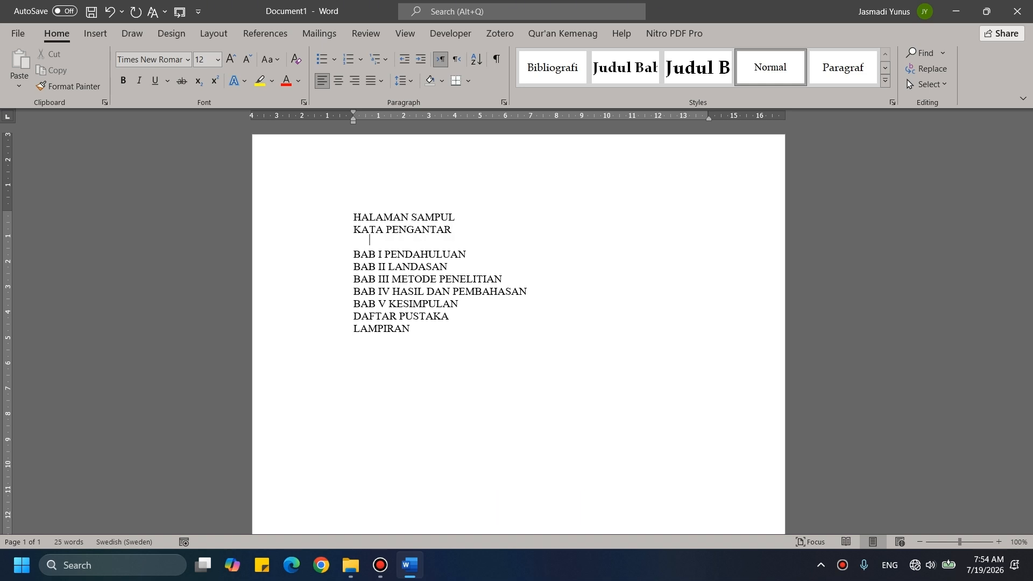
Step: Enter "DAFTAR ISI" below KATA PENGANTAR and start another line after it
type("DAFTAR OSI")
key("BackSpace")
key("BackSpace")
key("BackSpace")
type("ISI")
key("Return")
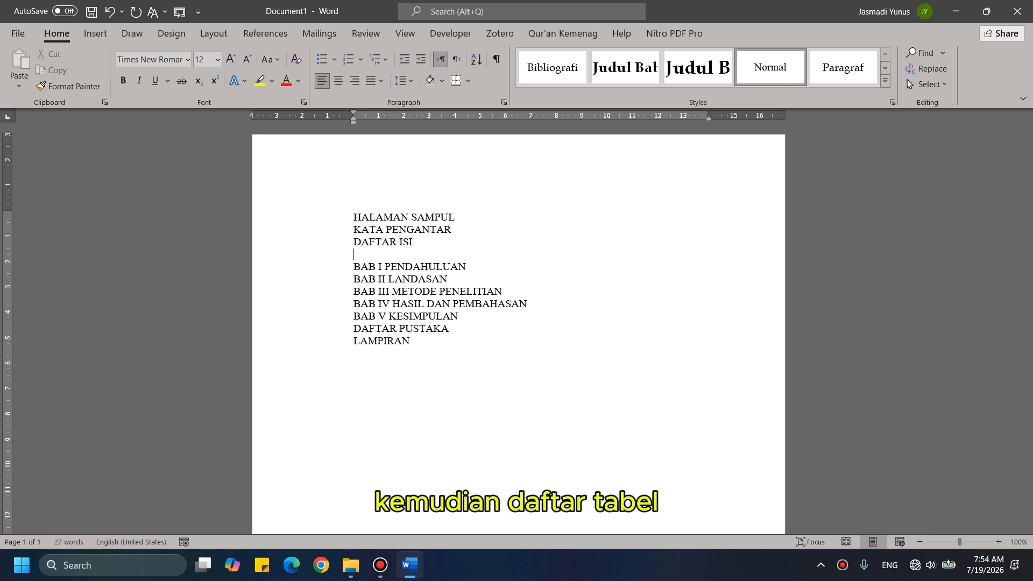
Step: Add the lines "DAFTAR TABEL" and "DAFTAR GAMBAR" below DAFTAR ISI
type("DAFTAR TABEL")
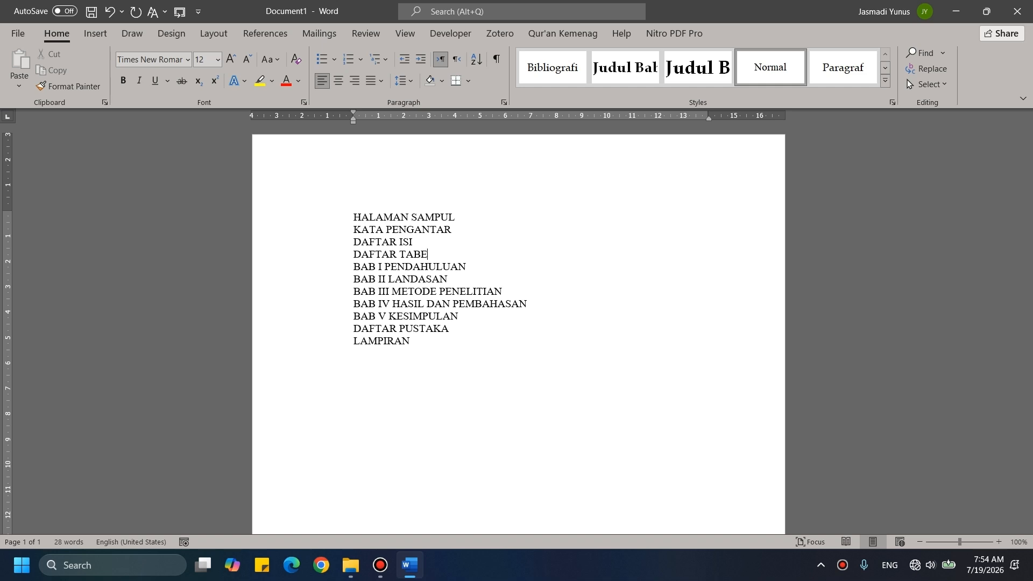
key("Return")
key("BackSpace")
key("BackSpace")
key("BackSpace")
type("DAF")
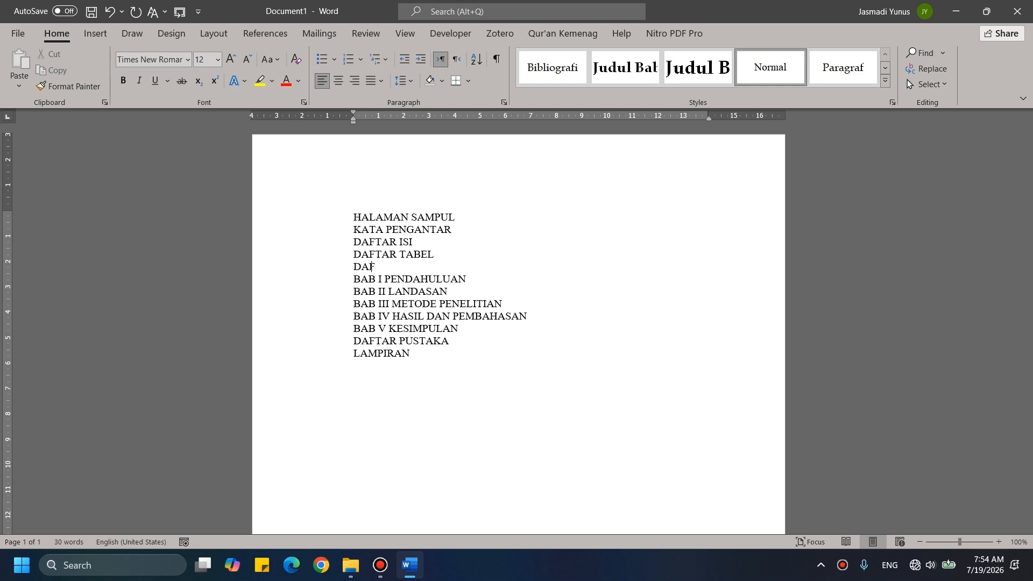
type("TAR GAMBAR")
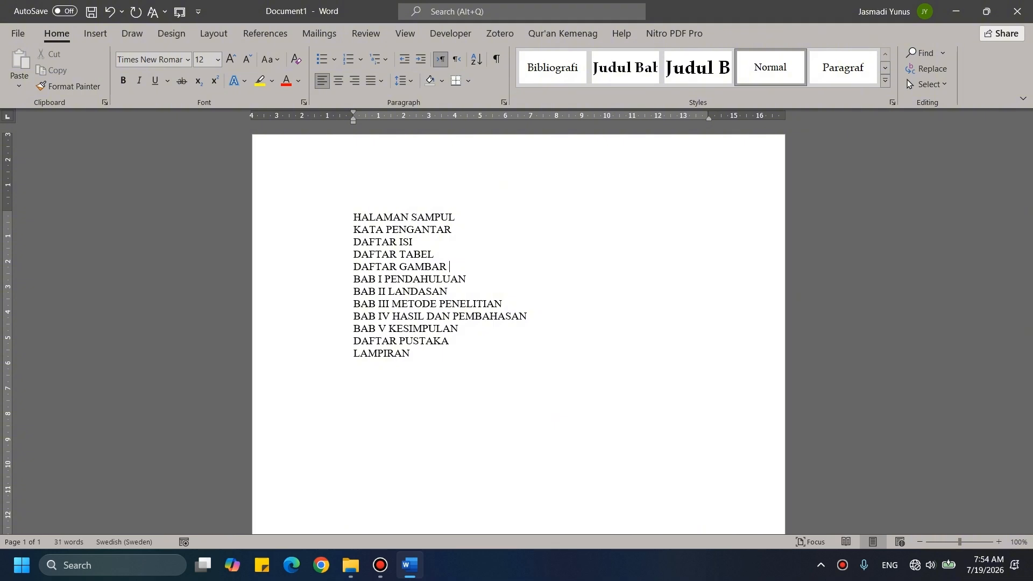
Step: Add the line "DAFTAR LAMPIRAN" between DAFTAR GAMBAR and BAB I PENDAHULUAN
key("Return")
type("DAFTAR")
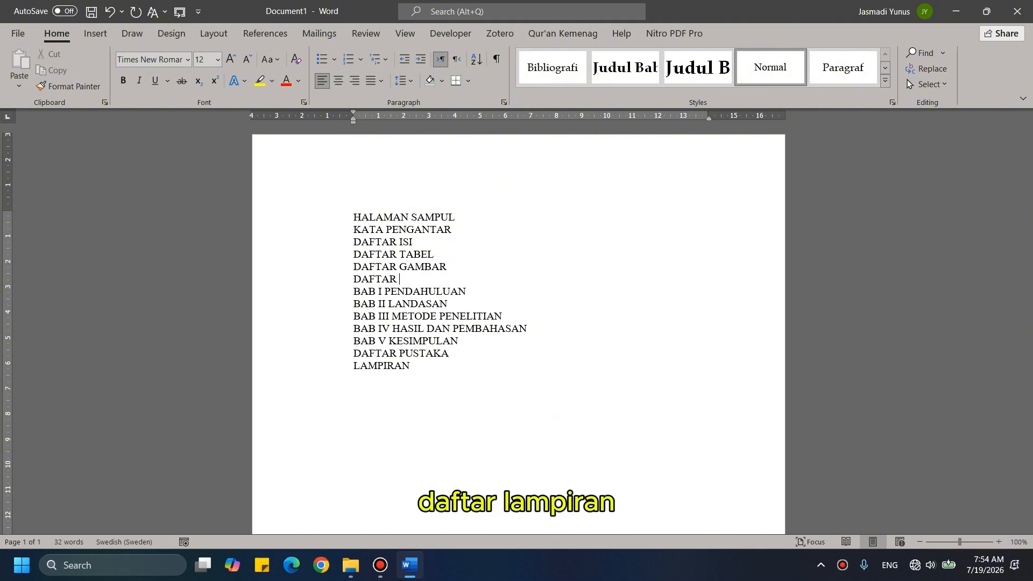
type(" LAMPIRAN")
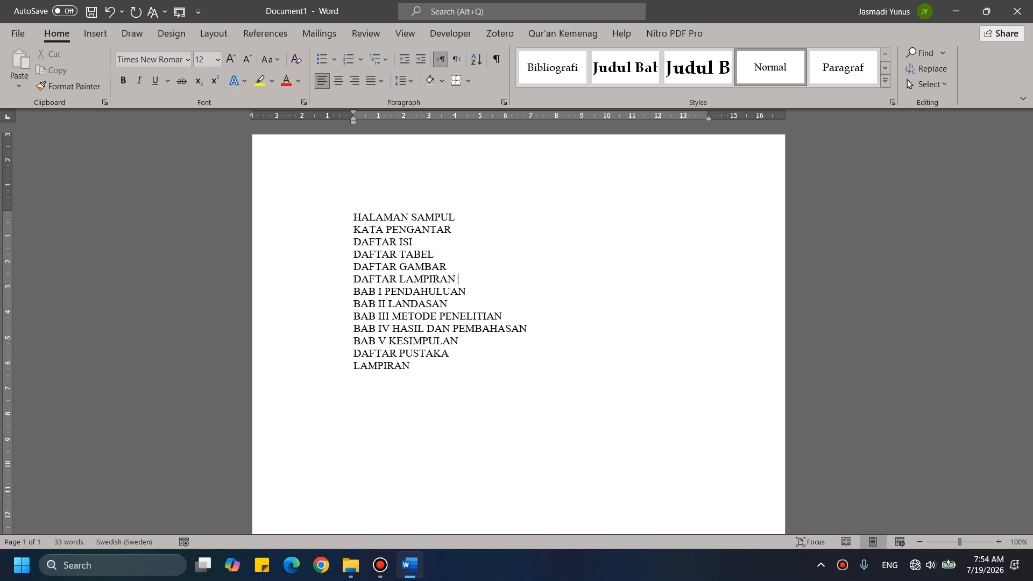
Step: Insert the line "LEMBAR PENGESAHAN PENGUJI" between HALAMAN SAMPUL and KATA PENGANTAR
left_click(456, 217)
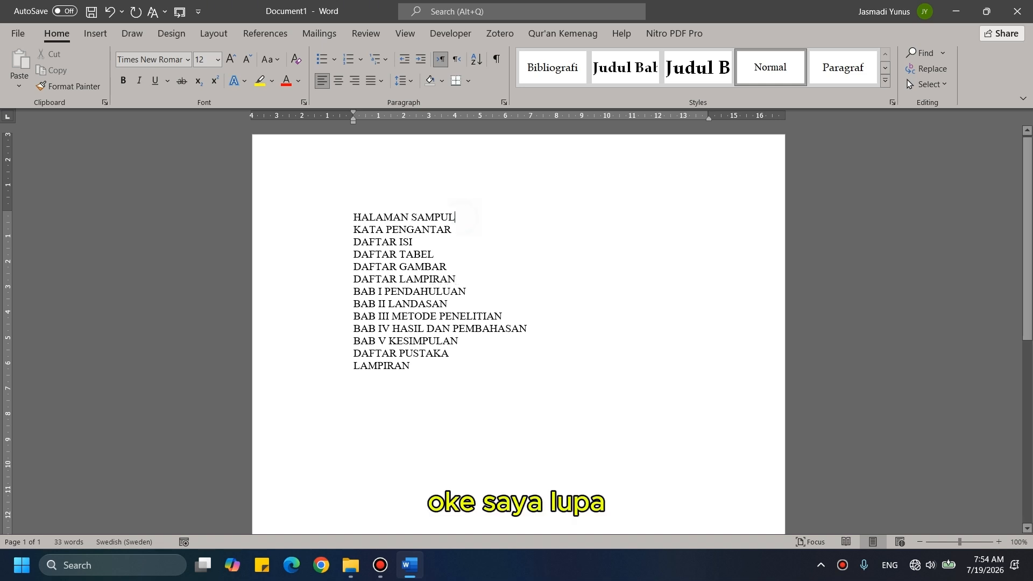
key("Return")
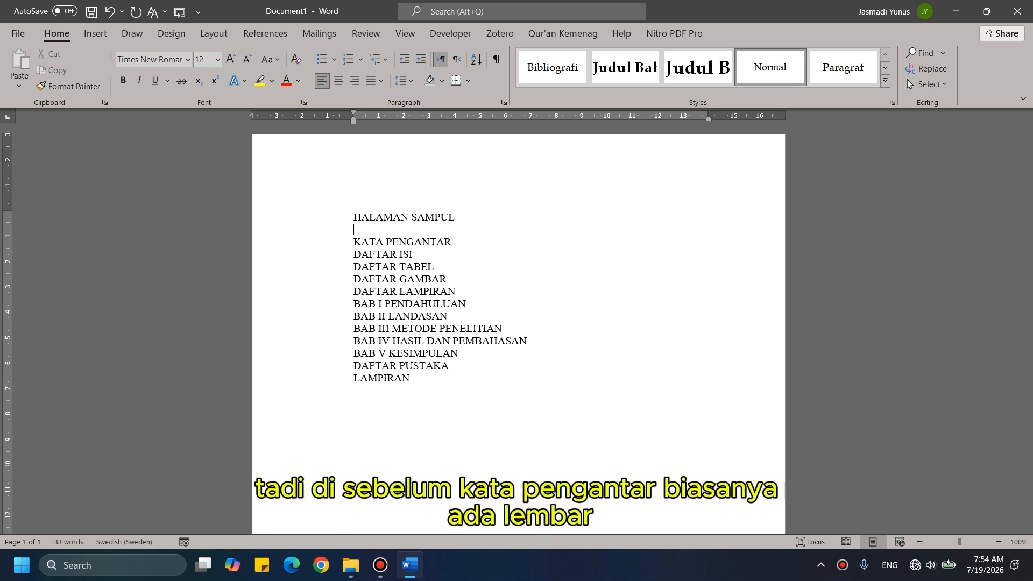
type("LEMBAR")
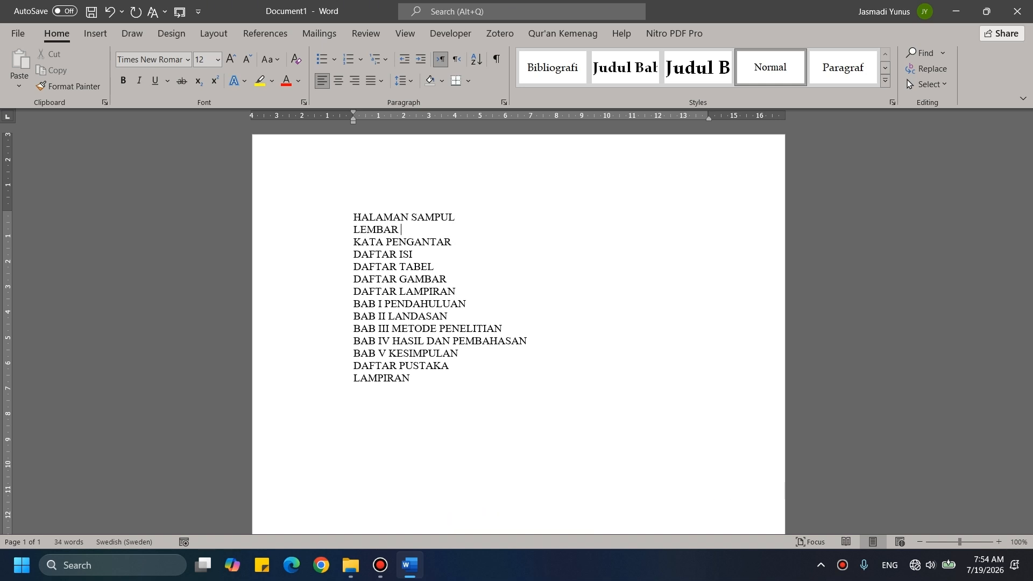
type(" PENGESAHAN PENGUJI")
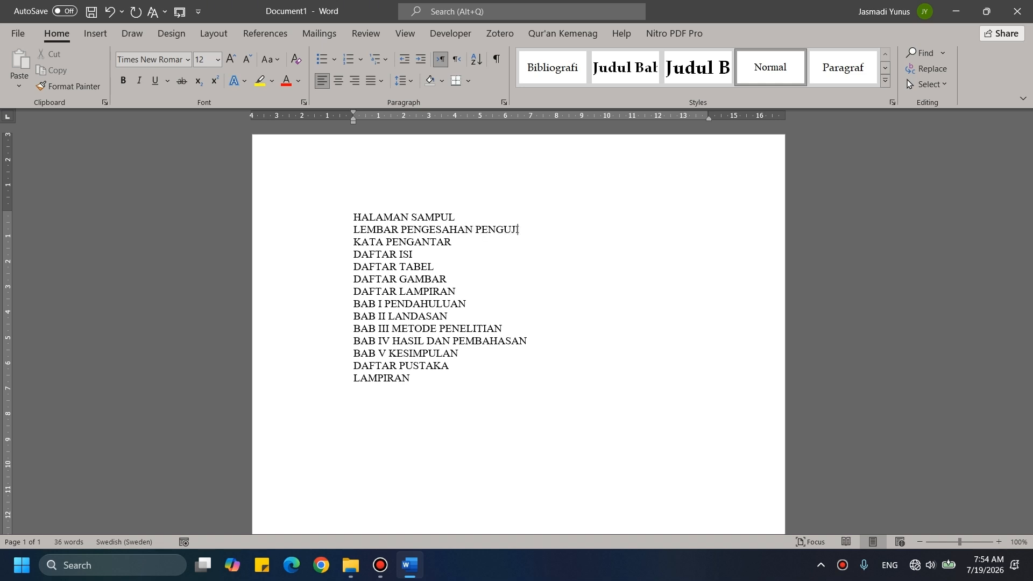
Step: Insert the line "LEMBAR PERSETUJUAN PEMBIMBING" between HALAMAN SAMPUL and LEMBAR PENGESAHAN PENGUJI
left_click(477, 216)
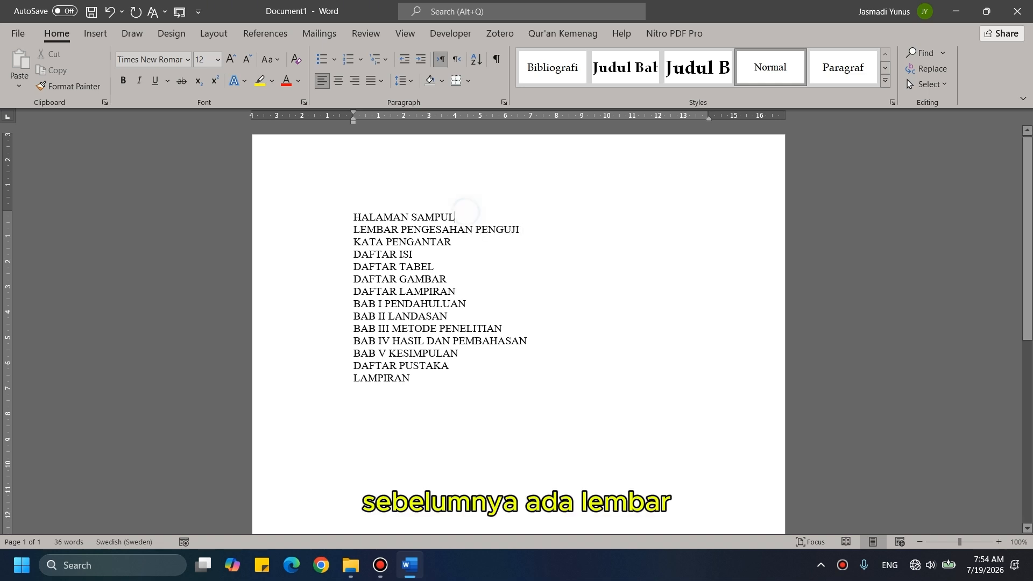
key("Return")
type("LEMBAR P")
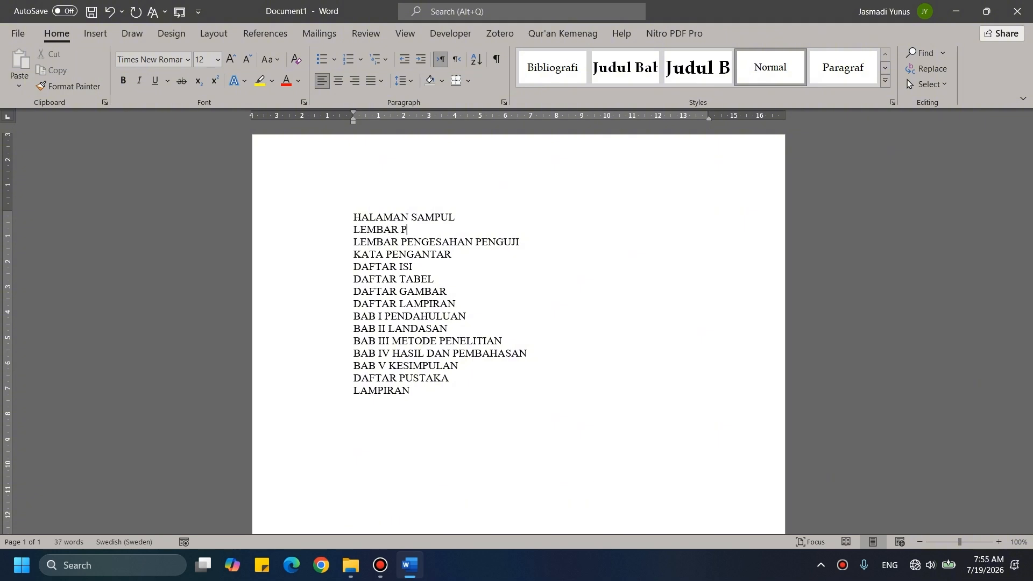
type("E")
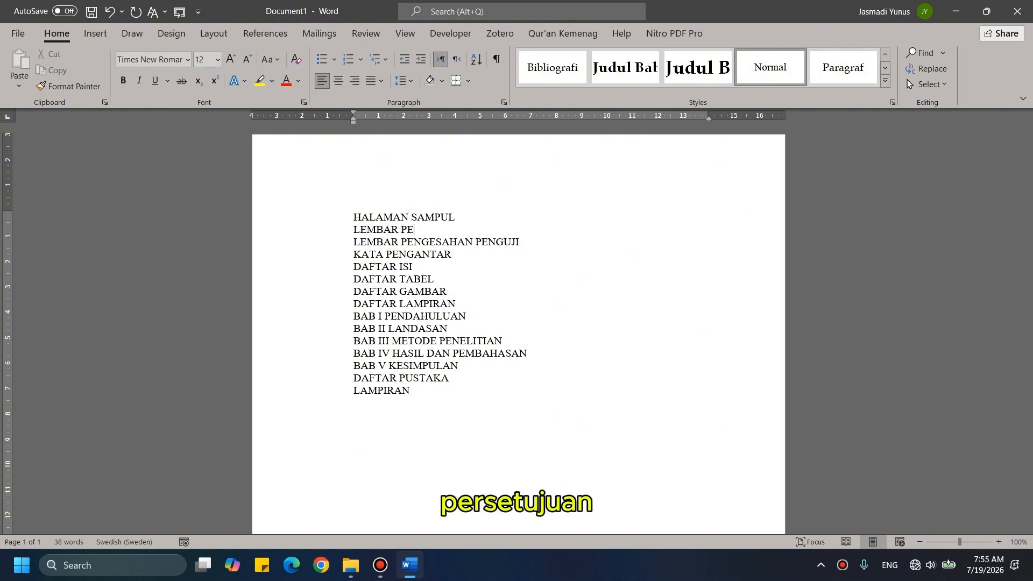
type("ERSETUJUAN")
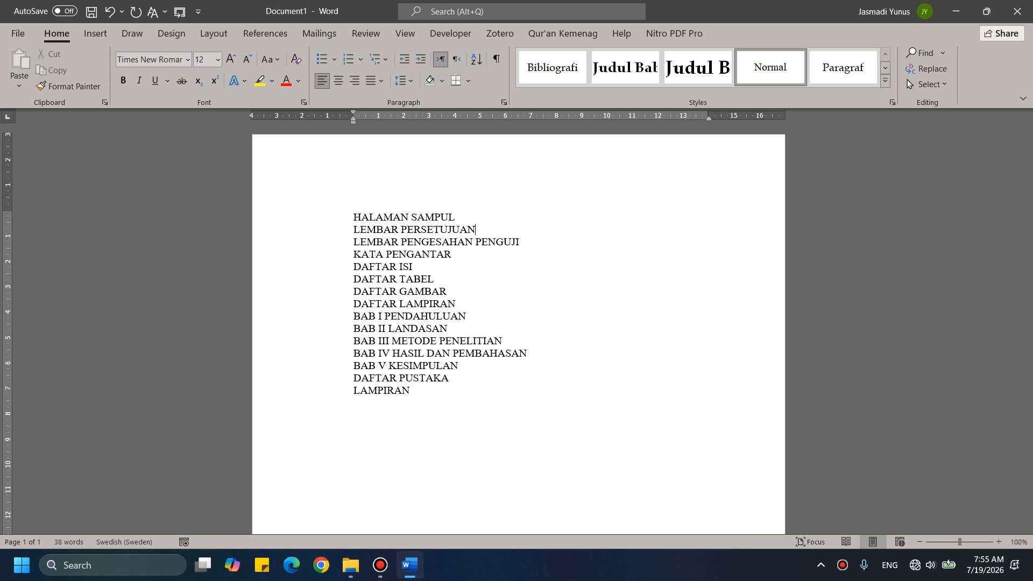
type(" PEMBIMBING")
key("Return")
key("BackSpace")
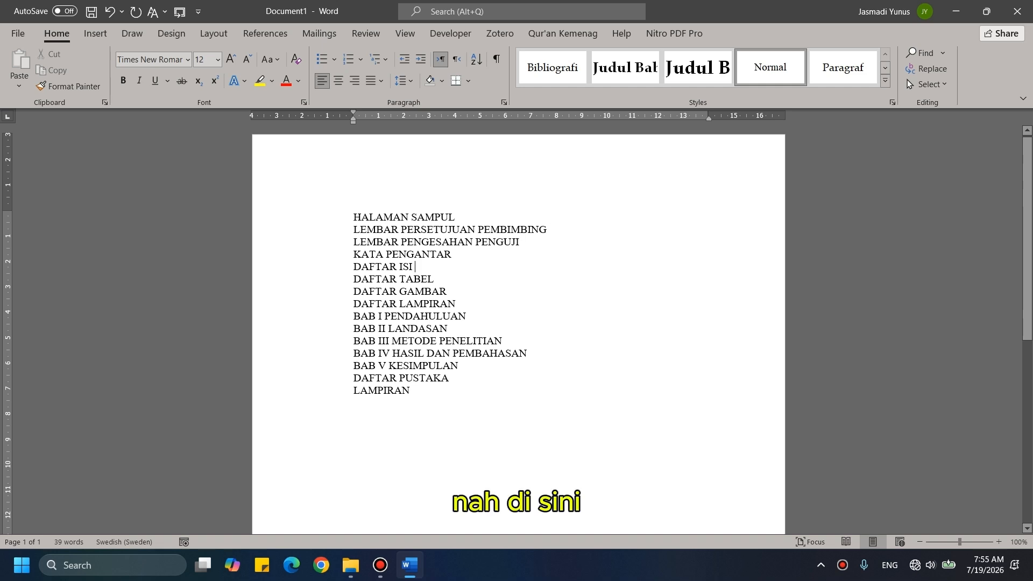
Step: Start a lettered list below BAB I PENDAHULUAN with item A "Latar Belakang Masalah" and open item B
left_click(418, 266)
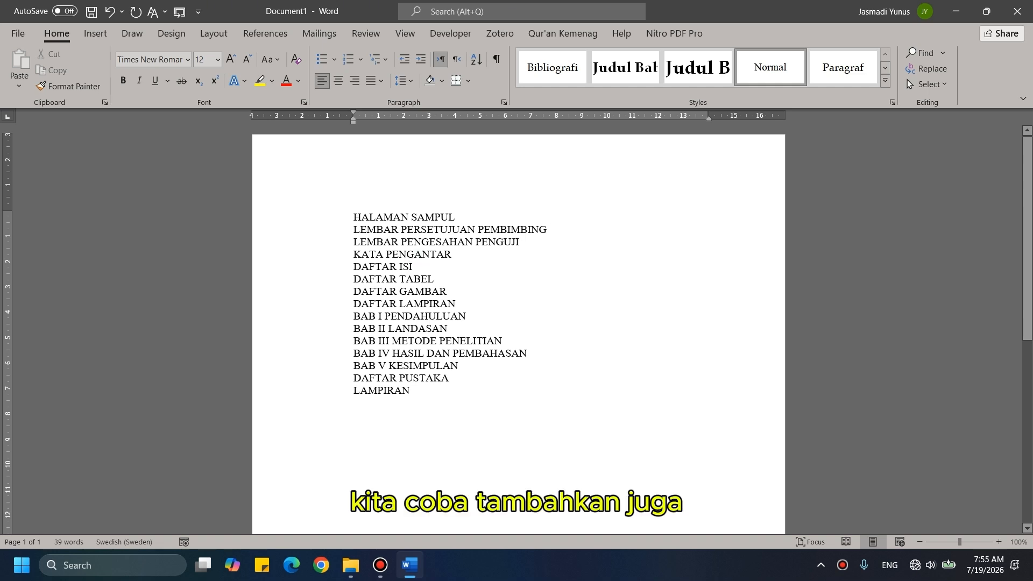
left_click(487, 316)
key("Return")
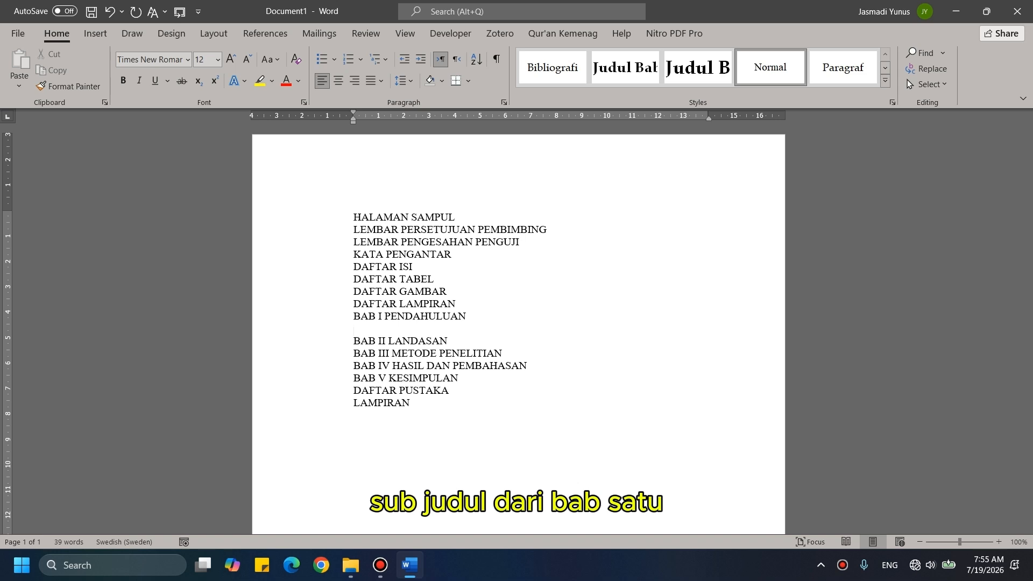
type("A. ")
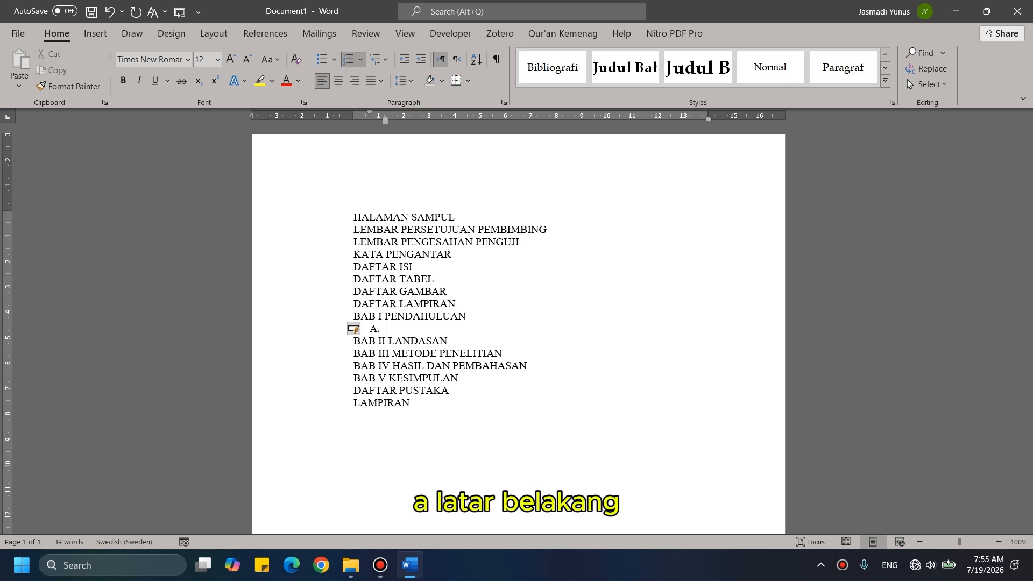
type("Latar Be")
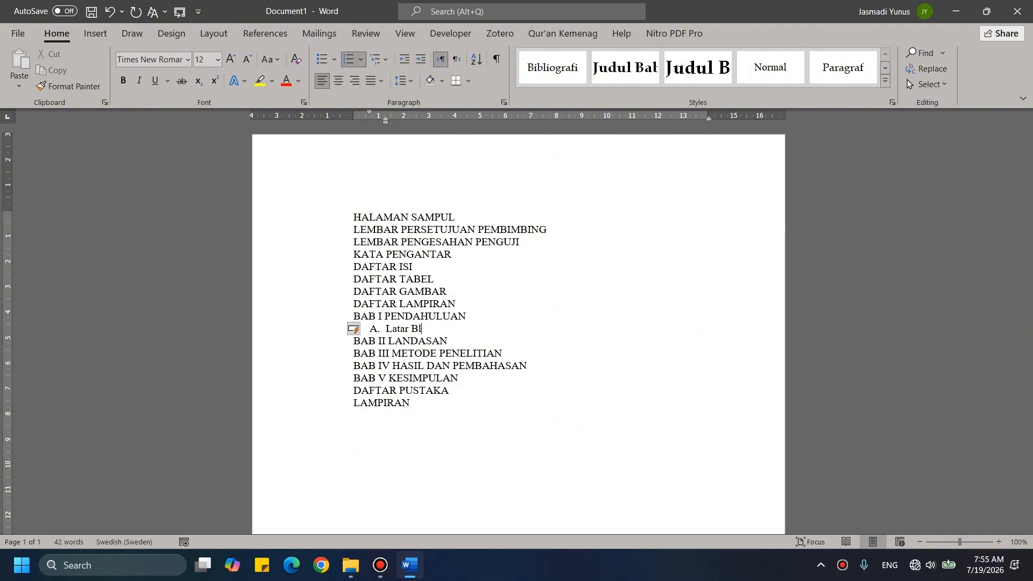
type("akang M")
key("ctrl+shift+Left")
key("ctrl+shift+Left")
type("Bel")
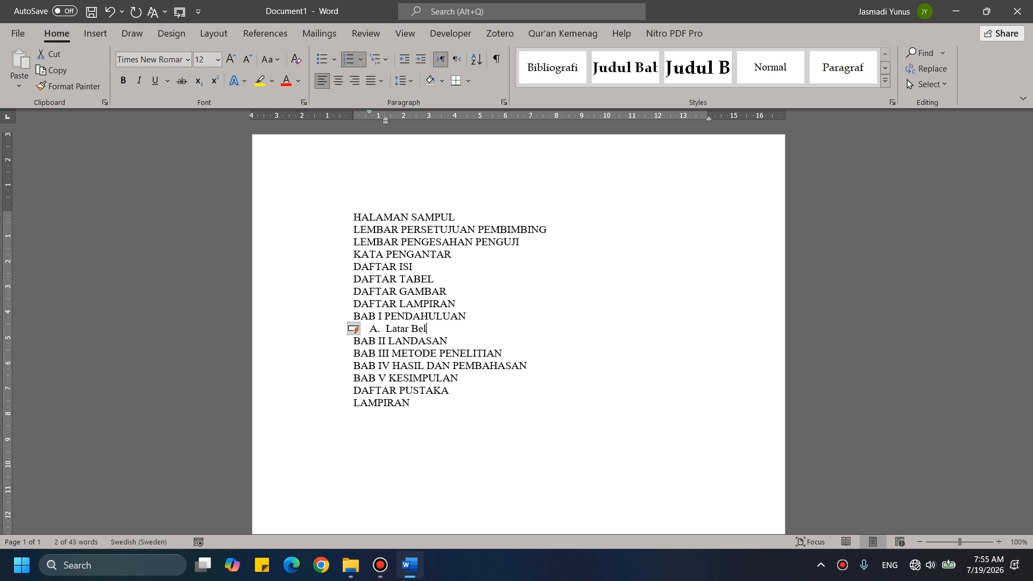
type("aka")
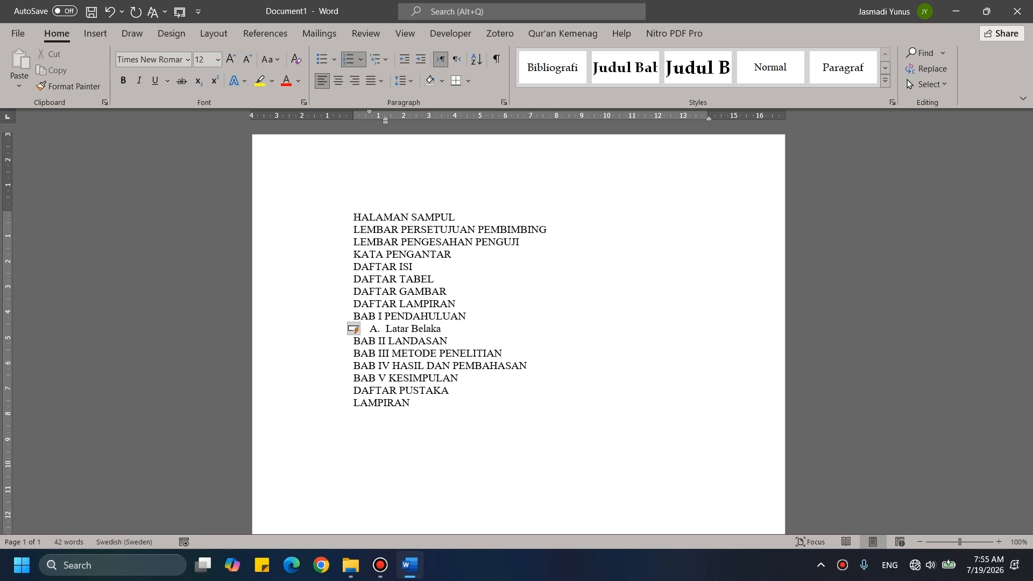
type("ng Masalah")
key("Return")
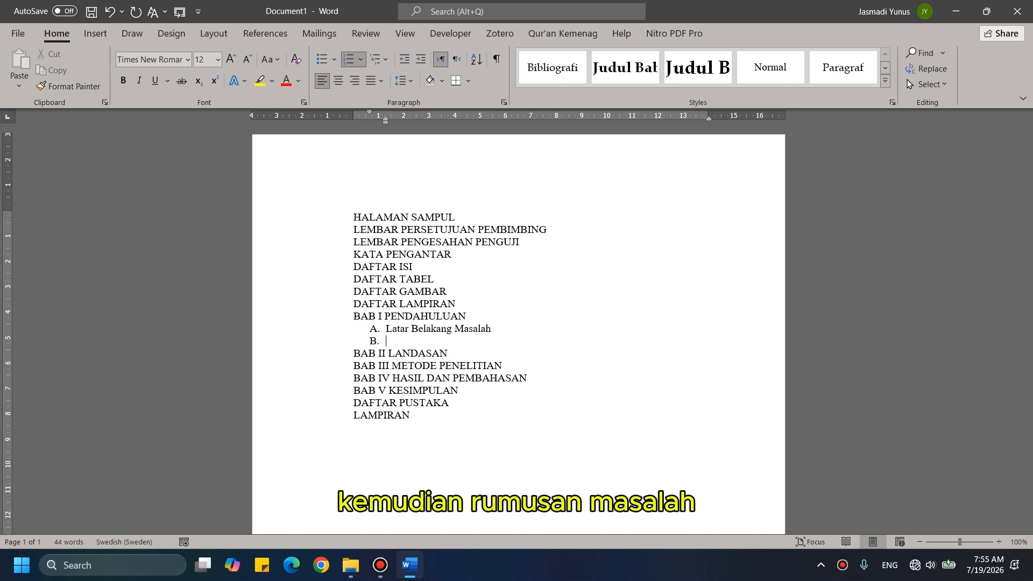
Step: Enter "Rumusan Masalah" as item B and "Tujuan Penelitian" as item C under BAB I PENDAHULUAN
type("Rumusan Masaalah")
key("BackSpace")
key("BackSpace")
key("BackSpace")
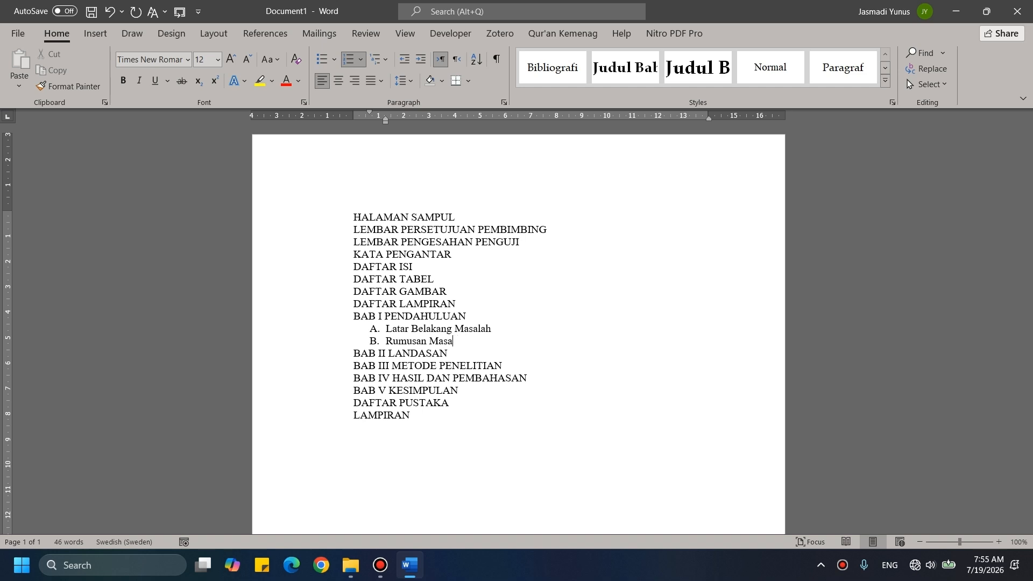
type("lah")
key("Return")
type("Tujua")
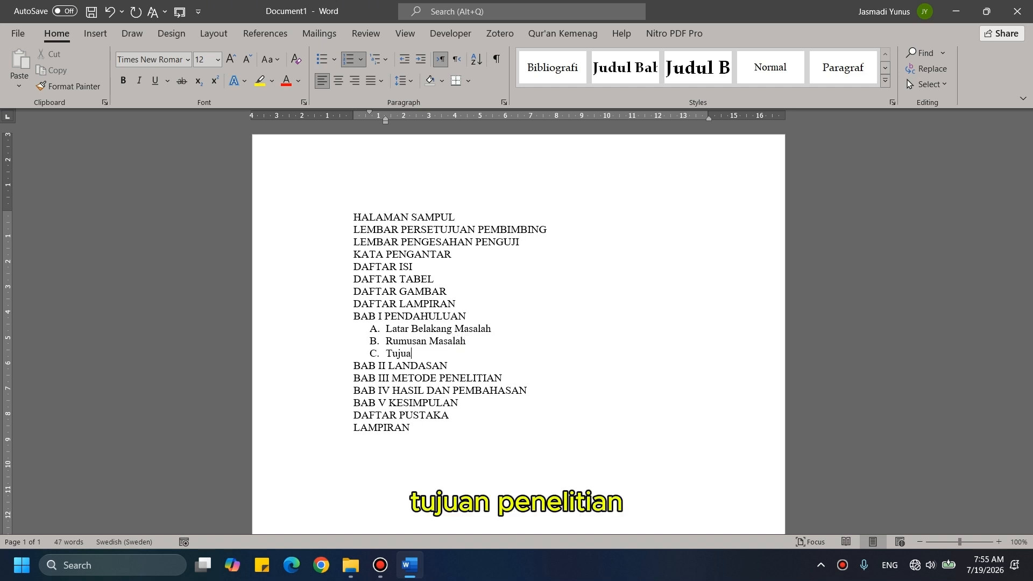
type("n Penelitian")
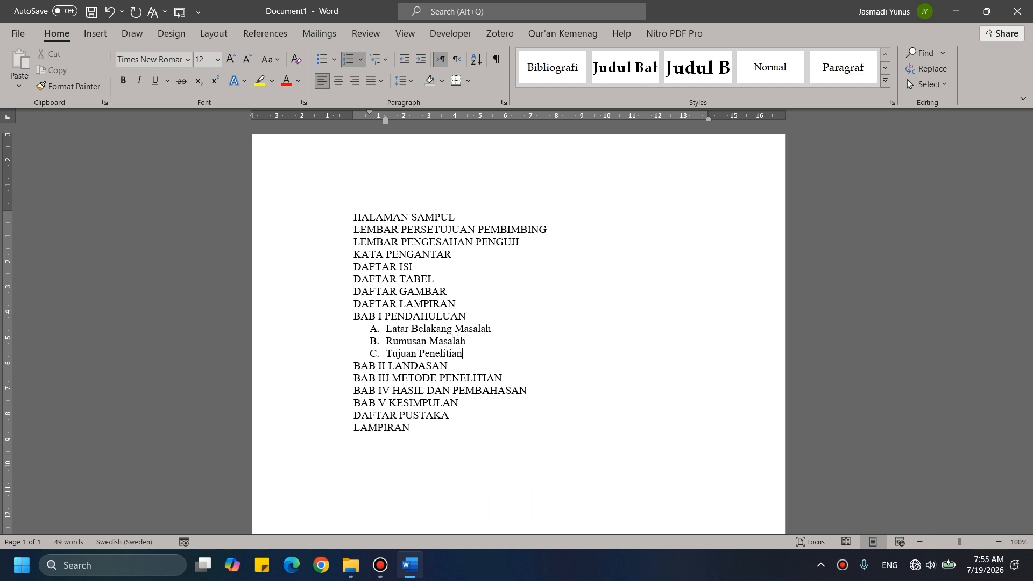
Step: Add "Manfaaat Penelitian" as item D and "Sistematika Penulisan" as item E under BAB I PENDAHULUAN
key("Return")
type("Manfa")
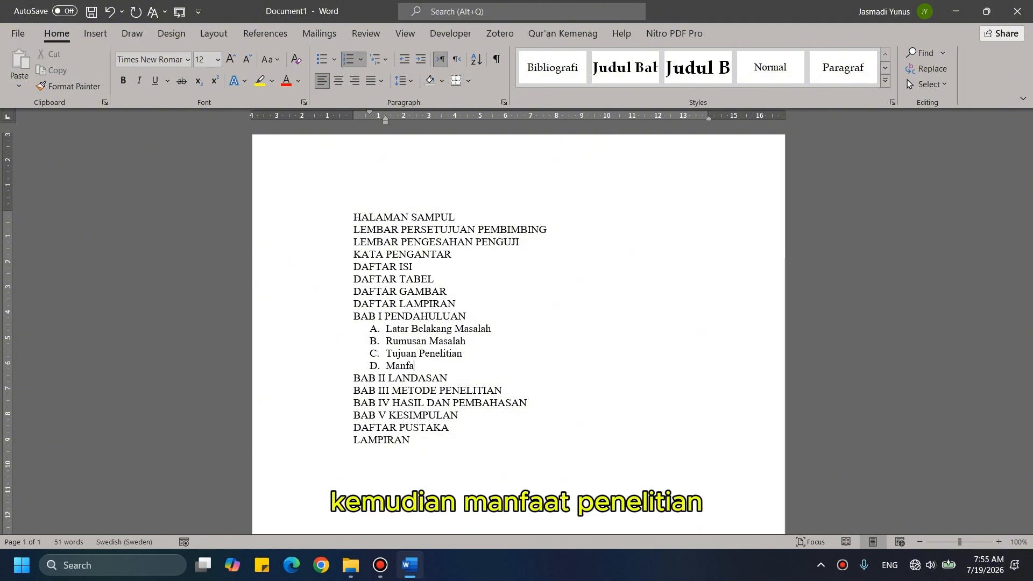
type("aat Peneleiti")
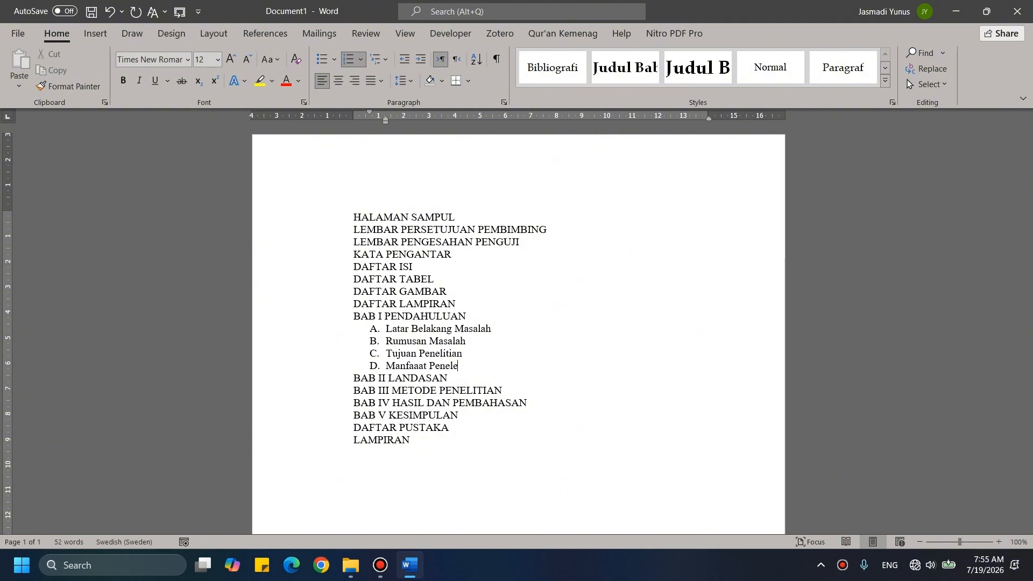
key("BackSpace")
key("BackSpace")
key("BackSpace")
type("itian")
key("Return")
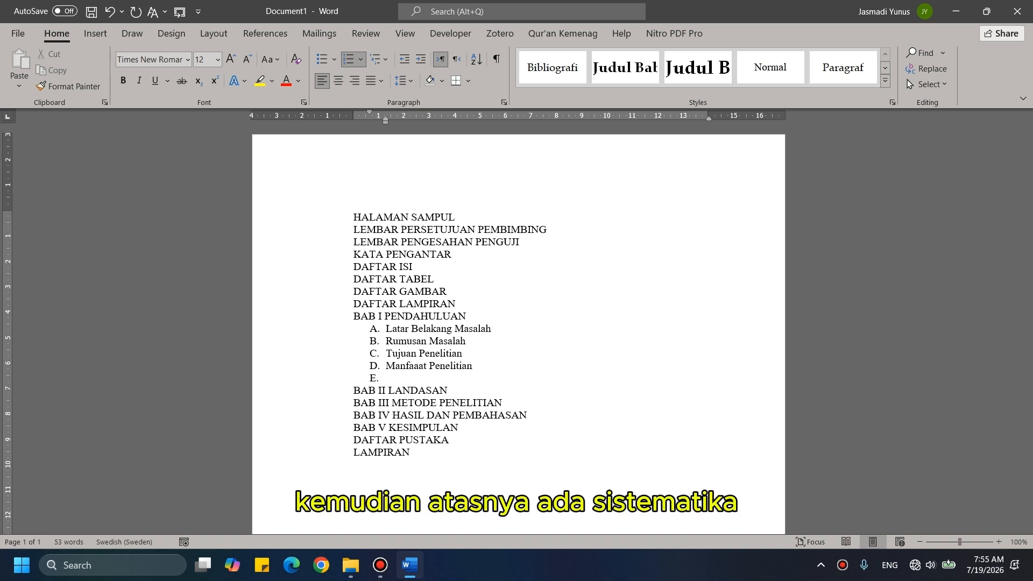
type("Sistematika Penulisan")
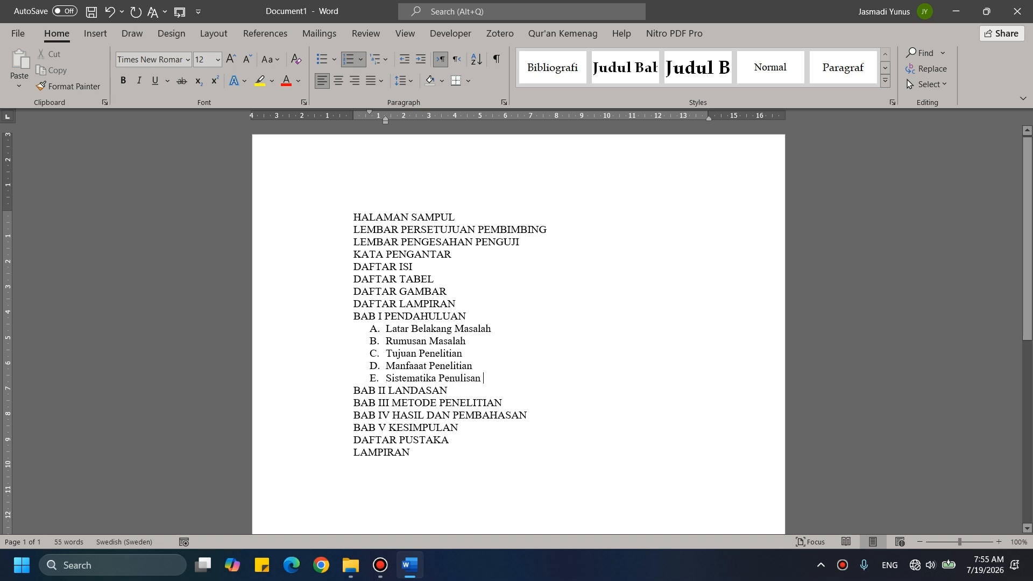
Step: Start a lettered list below BAB II LANDASAN with item A "Teori yang Relevan" and open item B
left_click(452, 390)
scroll(452, 391, "down", 2)
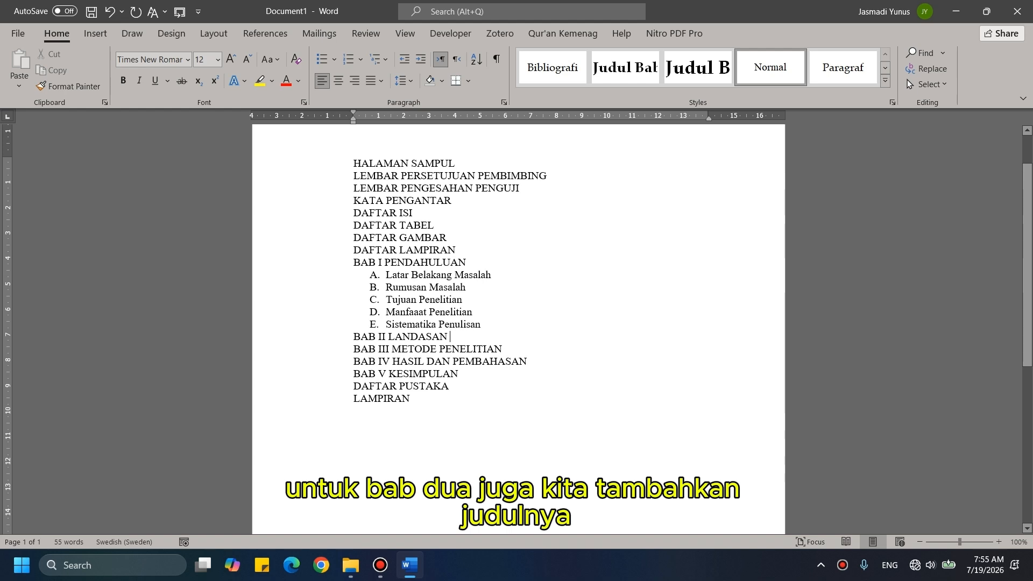
key("Return")
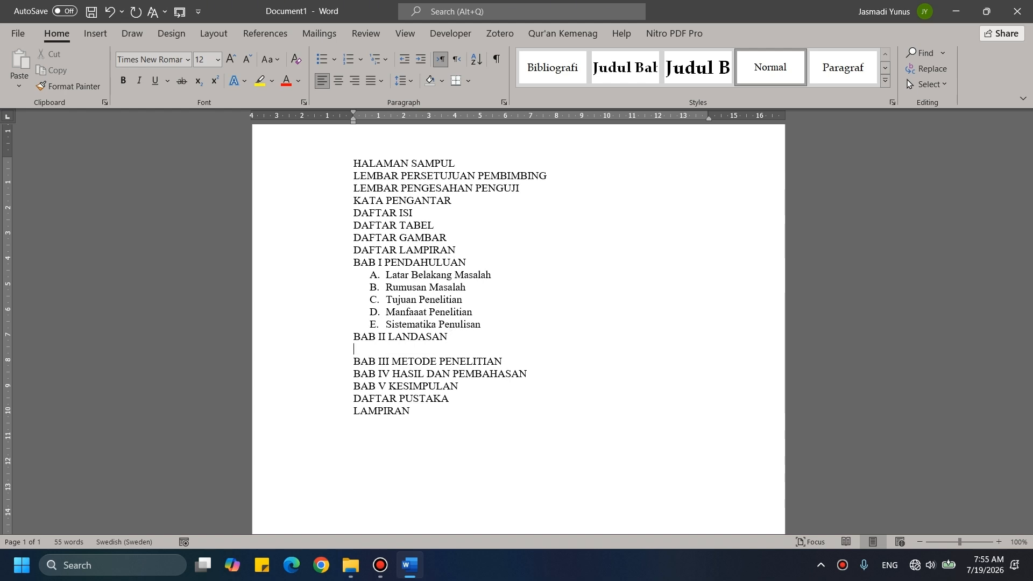
type("A.  ")
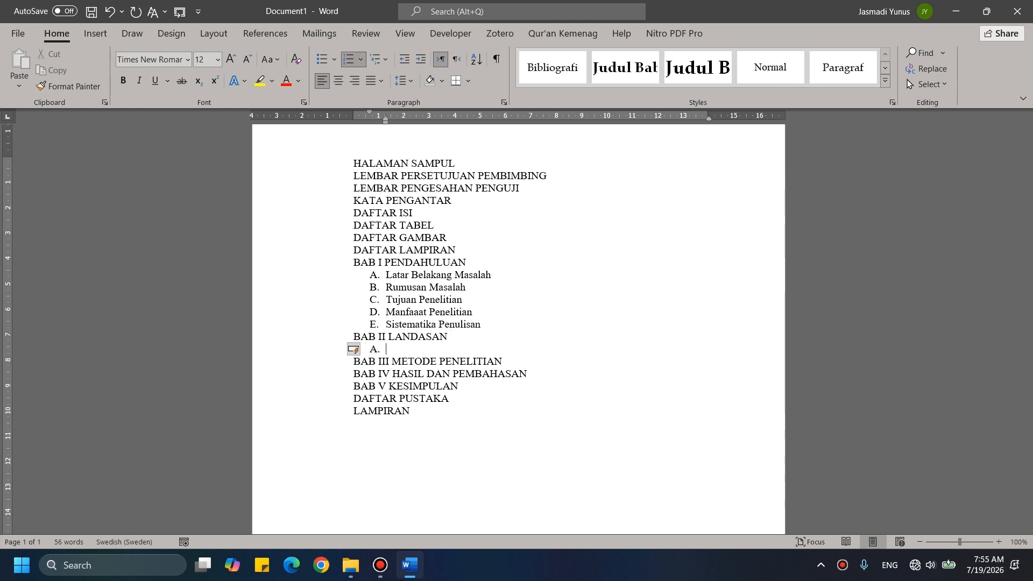
type("Teori")
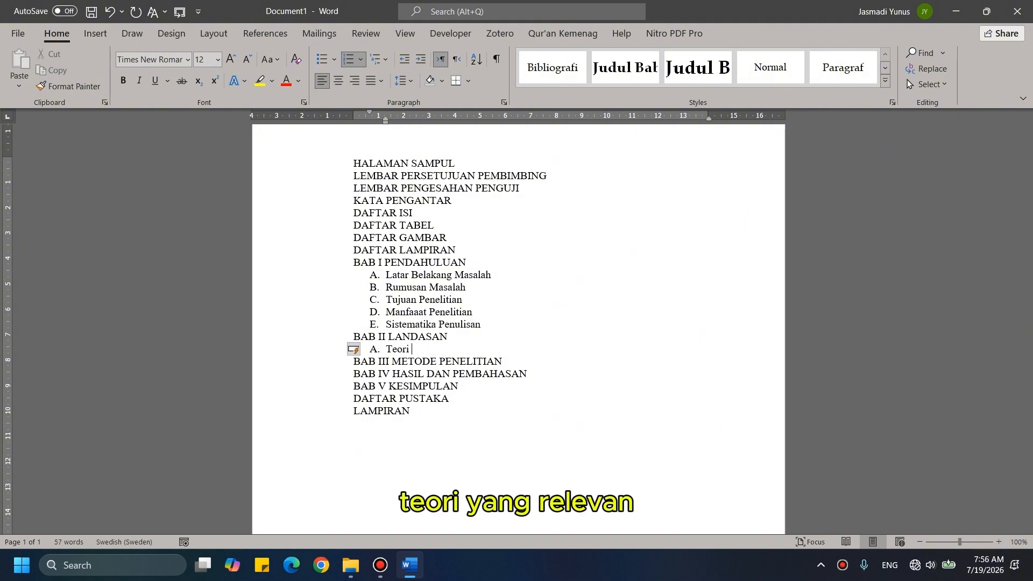
type(" yang ")
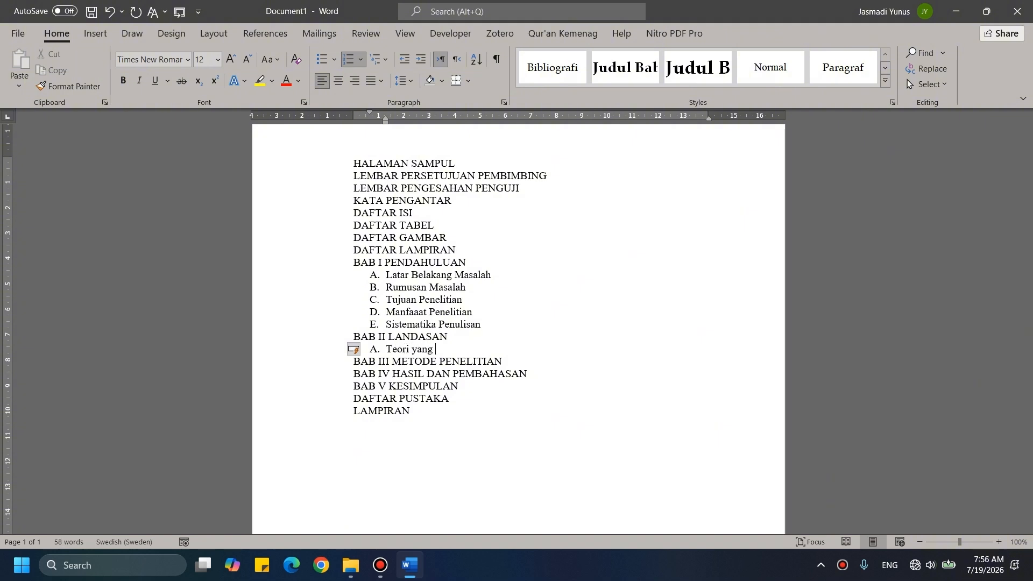
type("Relevan")
key("Return")
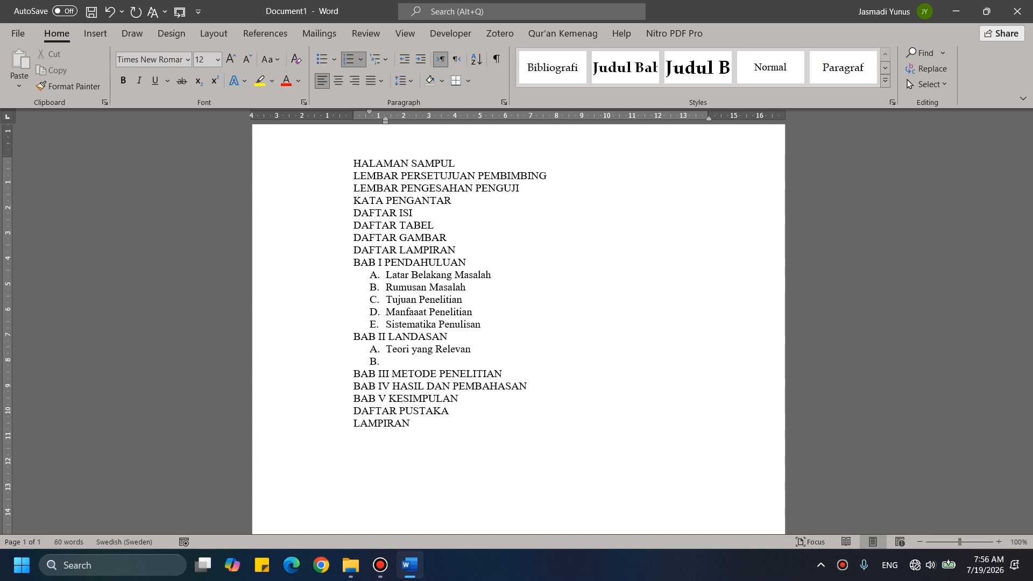
Step: Enter "Penelitian terdahulu" as item B under BAB II LANDASAN
type("Peneliti")
type("an trte")
key("BackSpace")
key("BackSpace")
key("BackSpace")
type("ahulu")
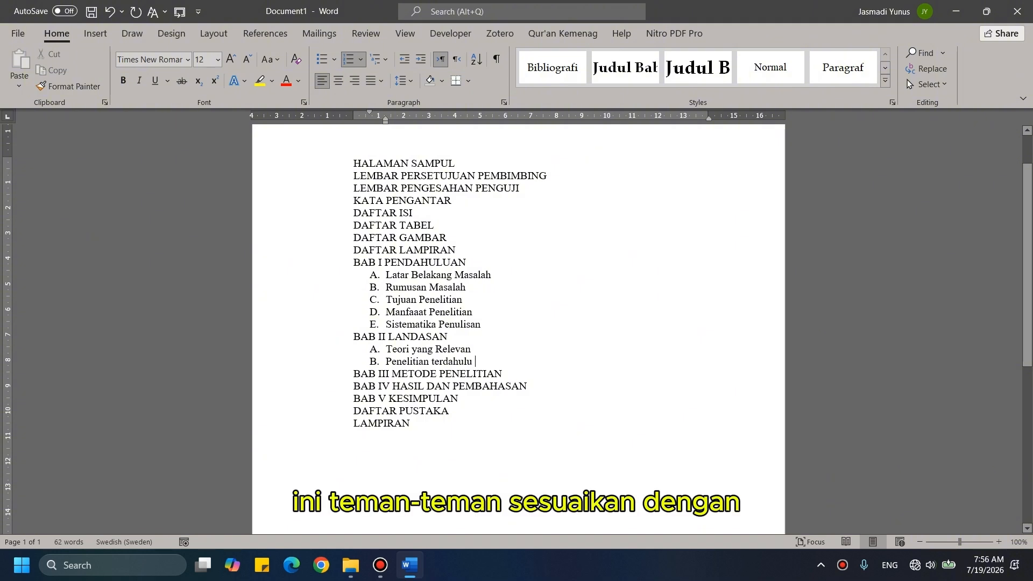
Step: Start a lettered list below BAB III METODE PENELITIAN with item A "Jenis dan Pendekatan Penelitian" and open item B
left_click(512, 369)
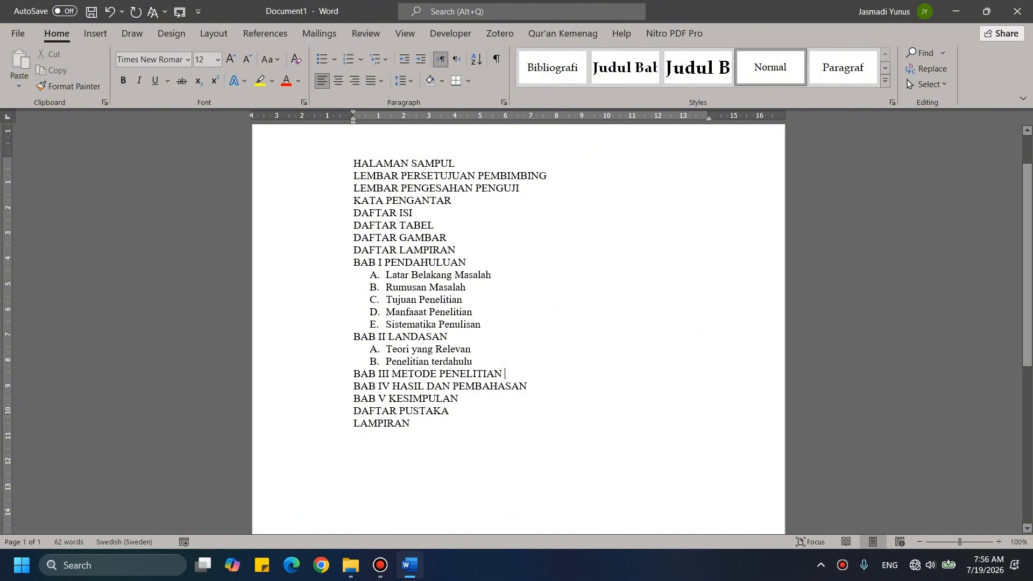
key("Return")
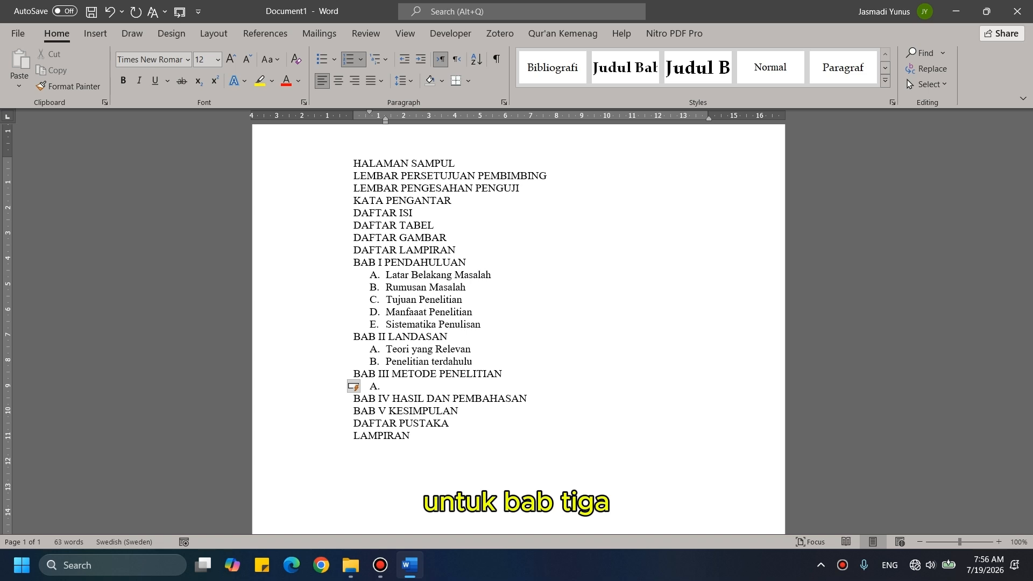
type("Jenis ")
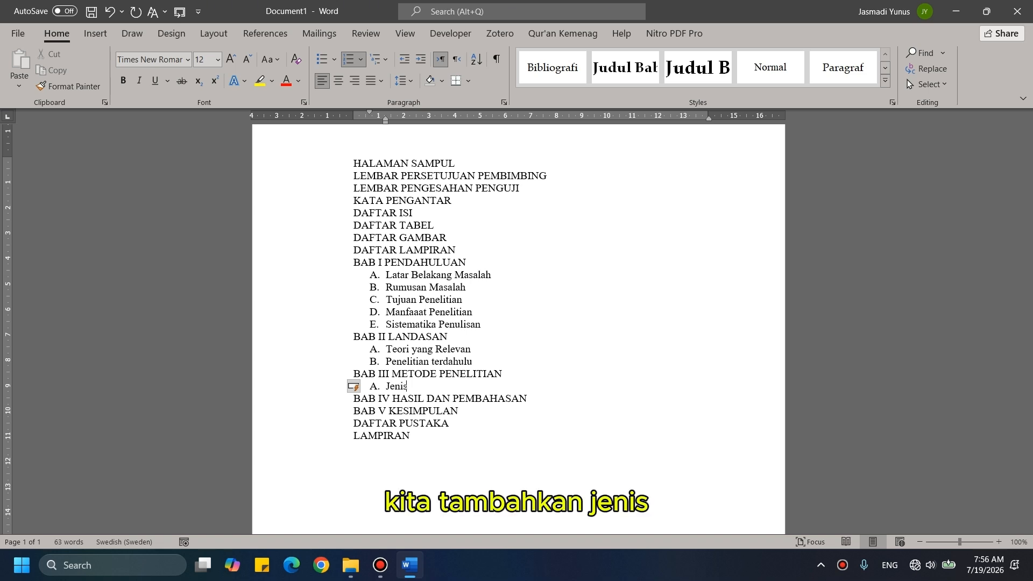
type("dan Pend")
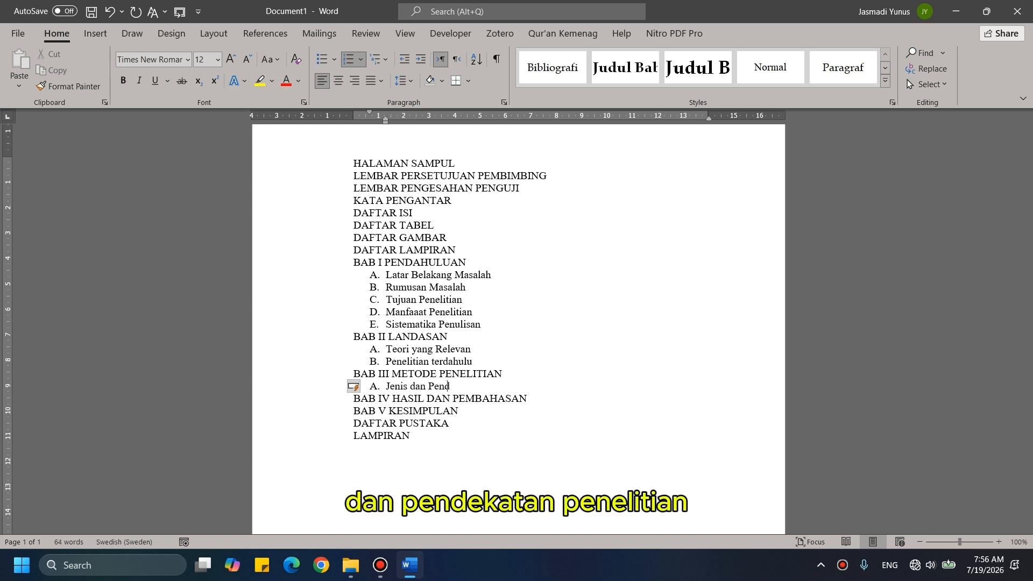
type("ekatan Penel")
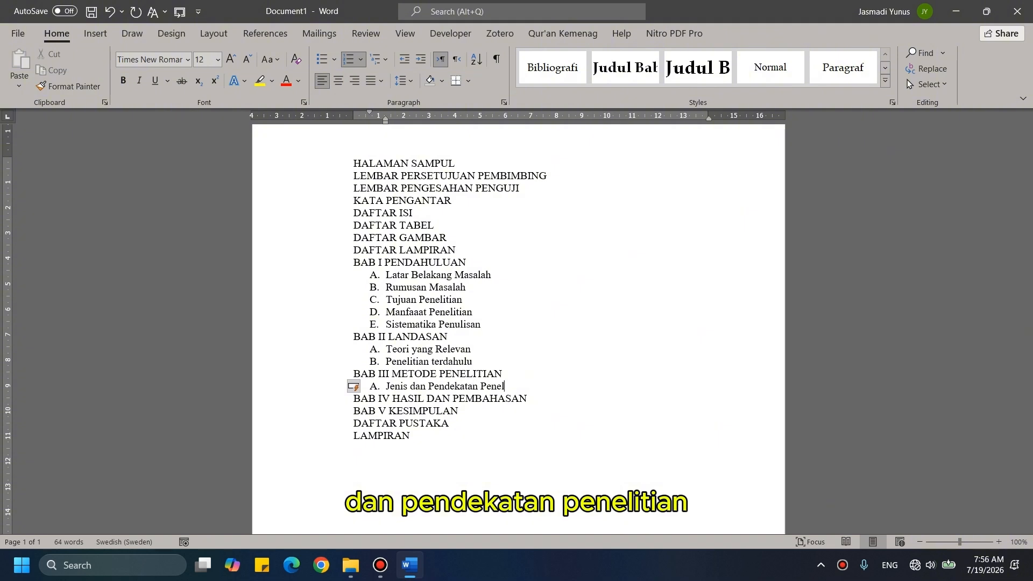
type("itian")
key("Return")
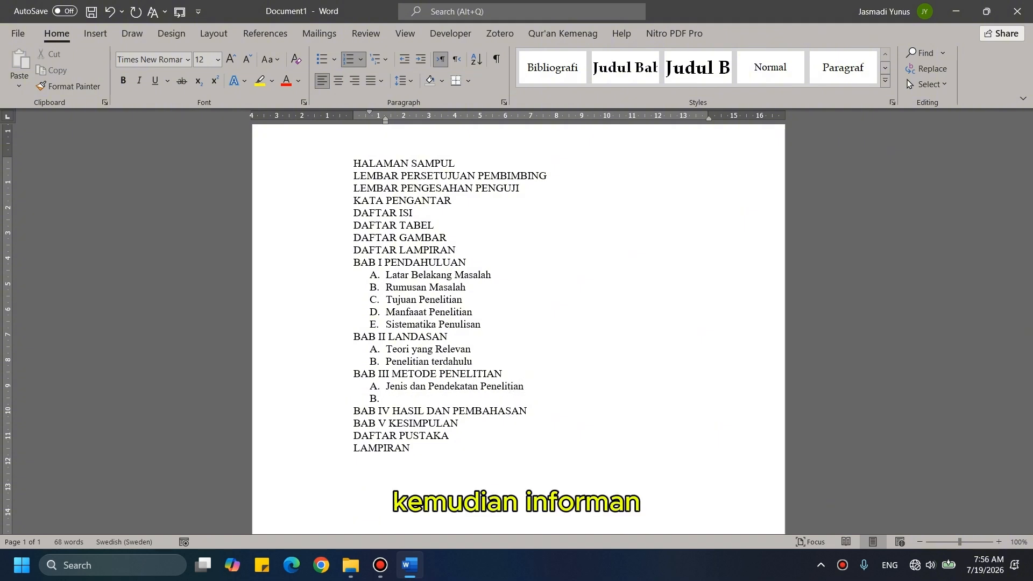
Step: Enter "Informan Penelitian" as item B and "Teknik Pengumpulan Data" as item C under BAB III METODE PENELITIAN, and open item D
type("Informan ")
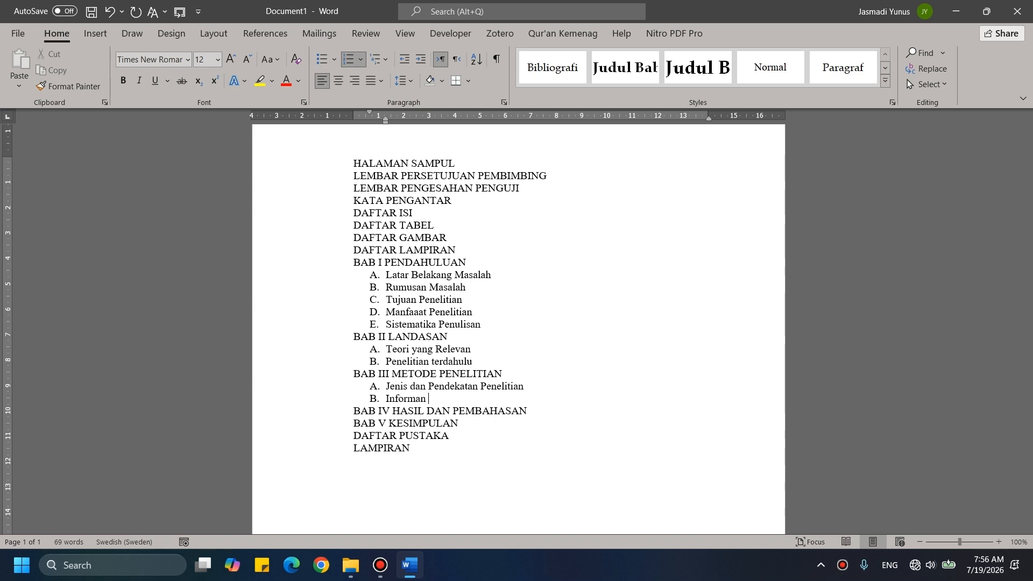
type("Penelitian")
key("Return")
type("Teknik ")
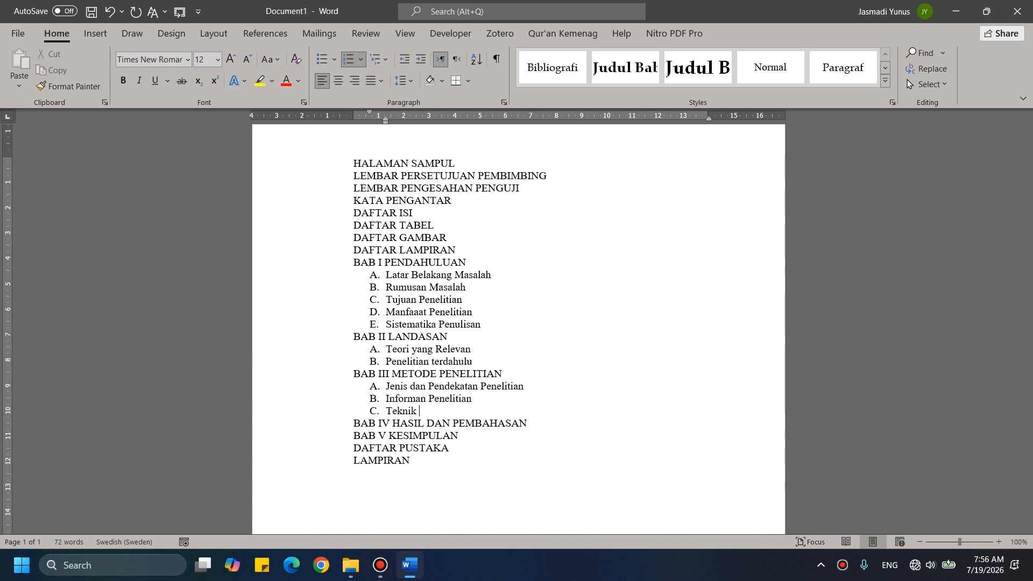
type("Pengumpulan Data")
key("Return")
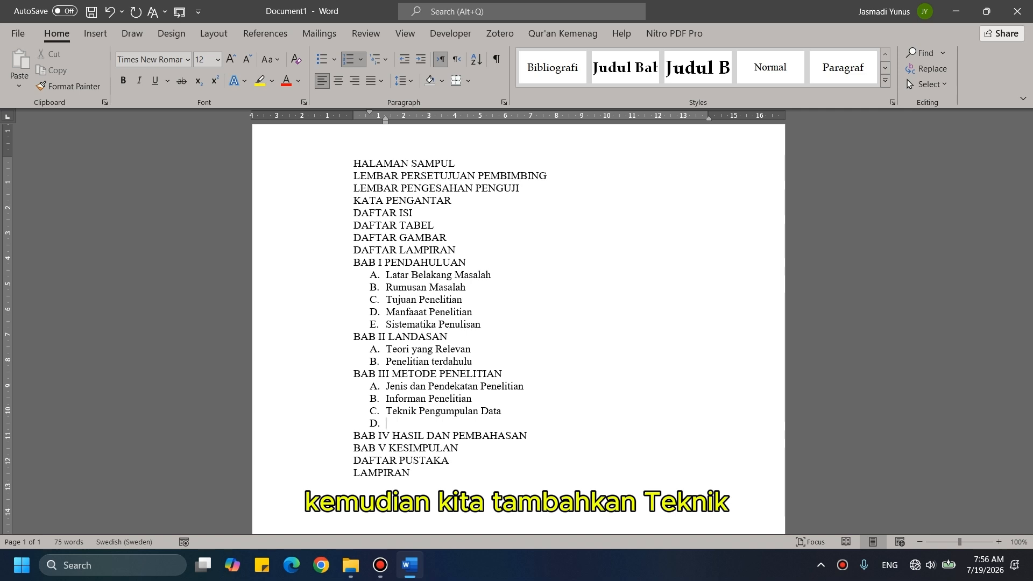
Step: Enter "Teknik Analisis Data" as item D under BAB III METODE PENELITIAN
type("Teknik ")
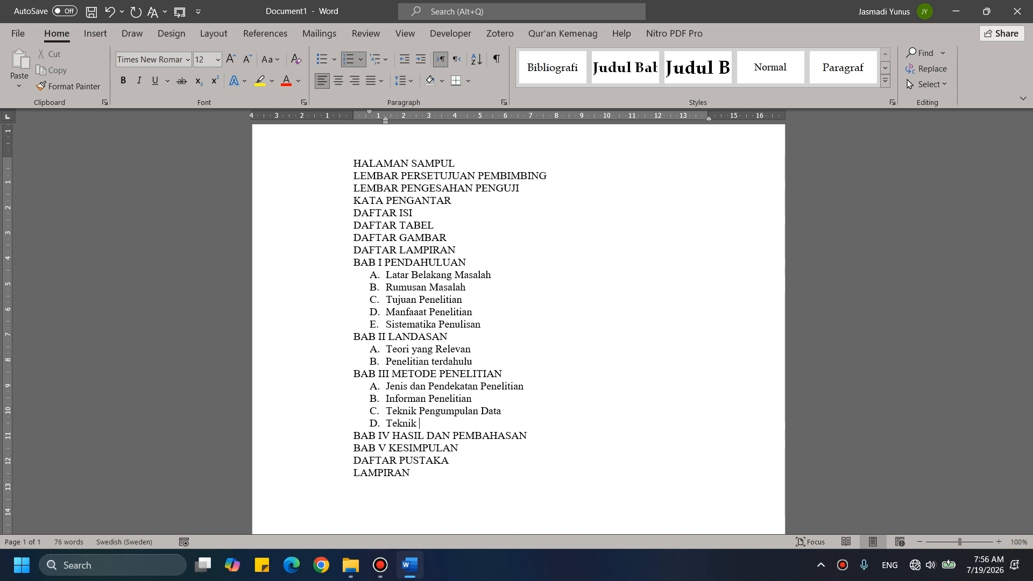
type("Analisis Data")
left_click(393, 436)
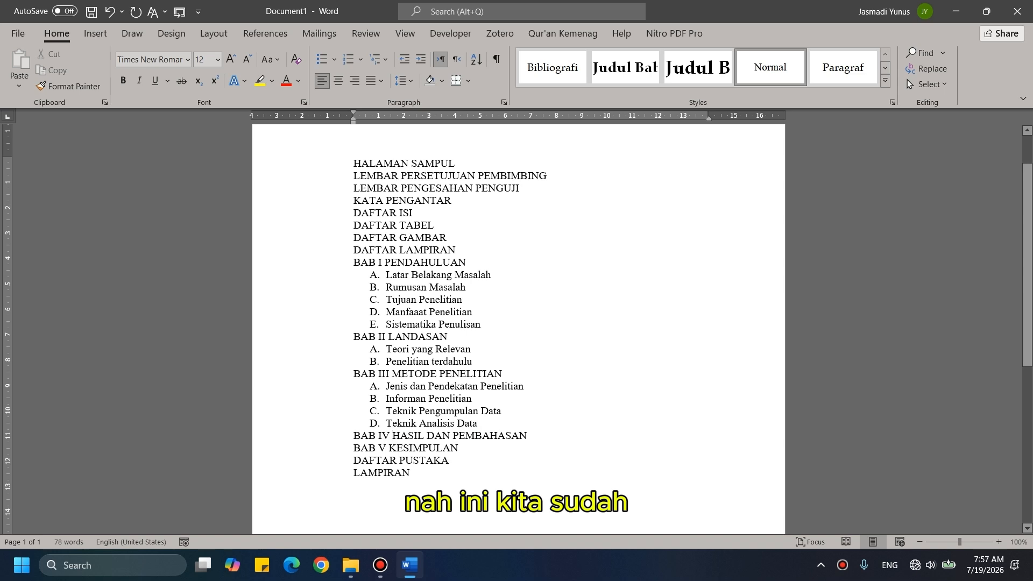
Step: Apply the Heading 1 style to all lines from HALAMAN SAMPUL through BAB I PENDAHULUAN
left_click_drag(339, 282, 344, 337)
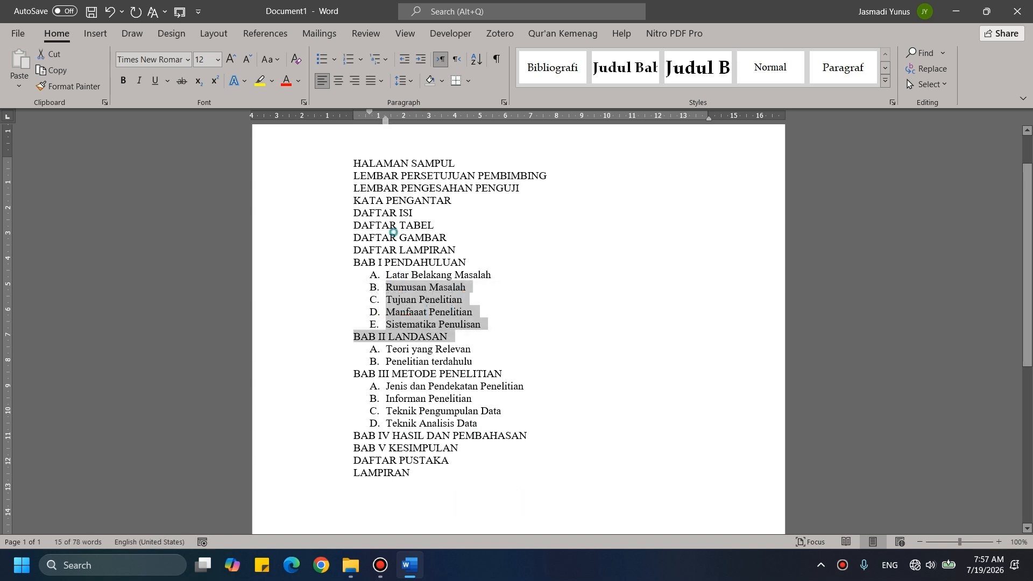
left_click(395, 233)
scroll(396, 234, "up", 2)
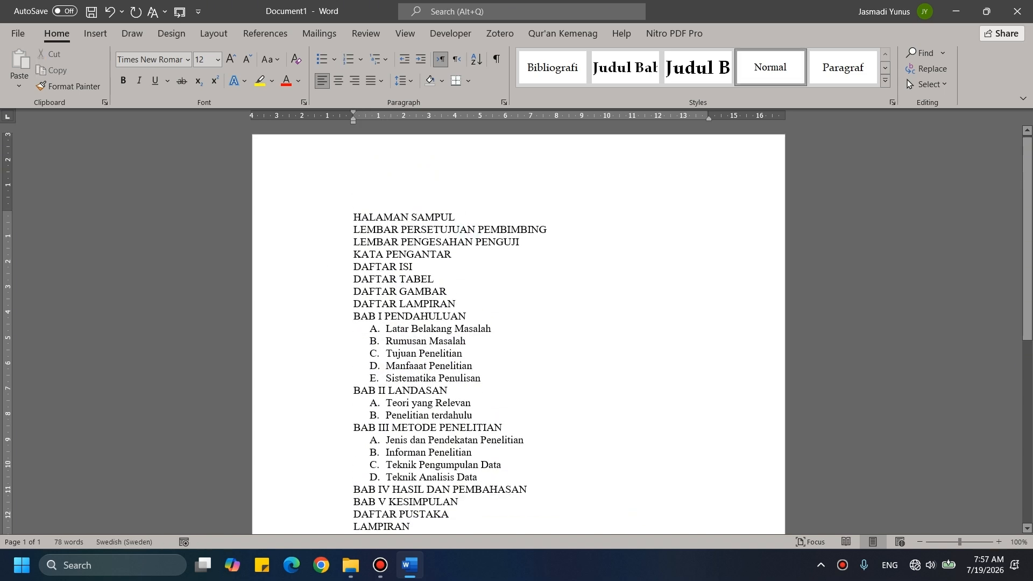
left_click_drag(329, 216, 330, 316)
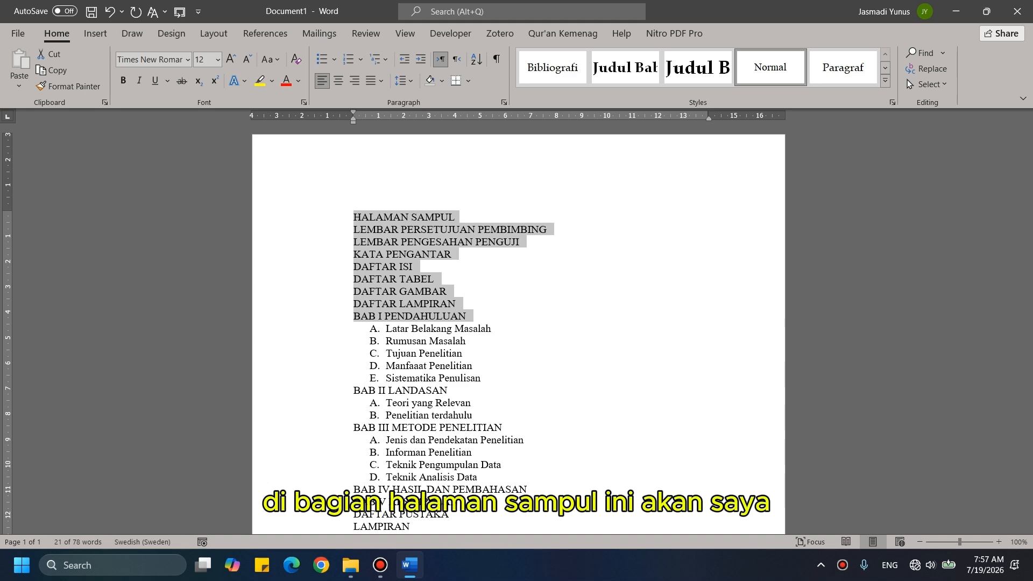
left_click(893, 102)
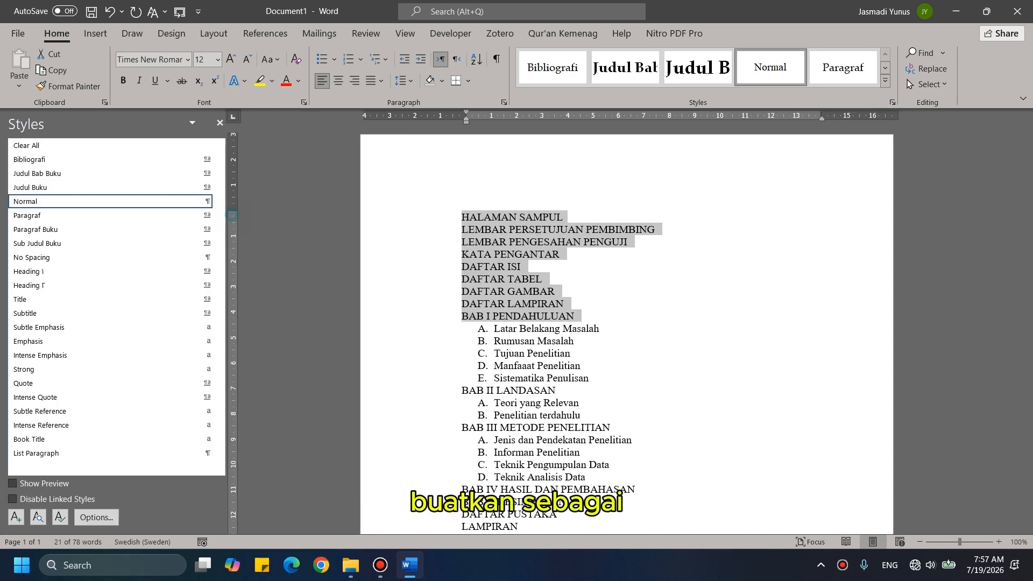
left_click(101, 273)
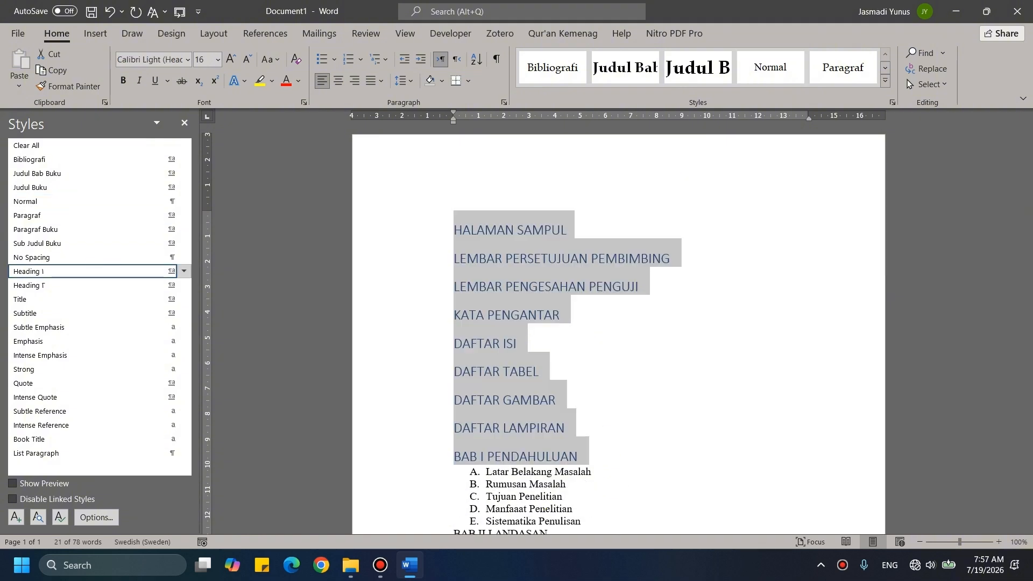
left_click(588, 295)
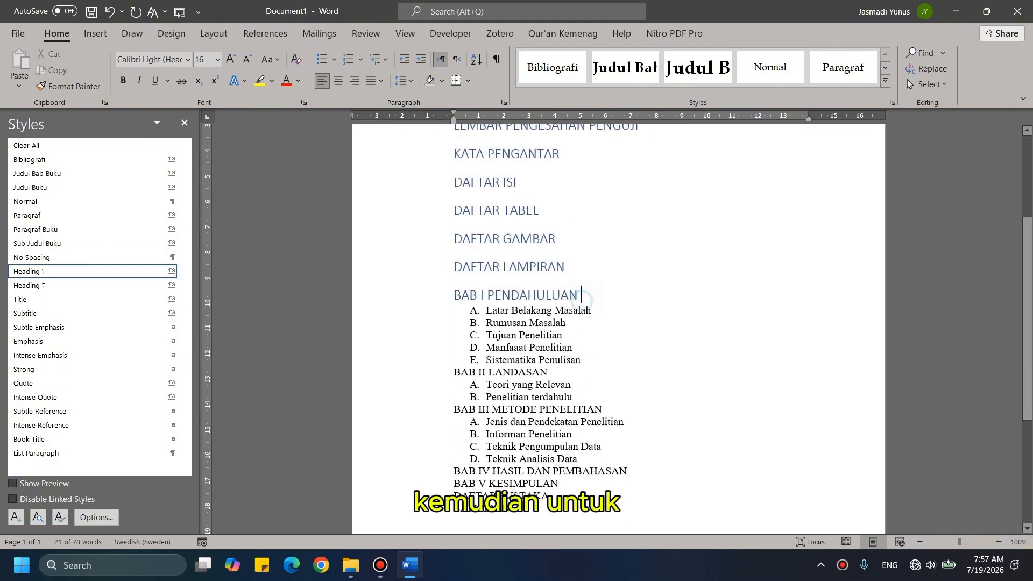
Step: Apply the Heading 1 style to BAB II LANDASAN and BAB III METODE PENELITIAN
left_click(417, 372)
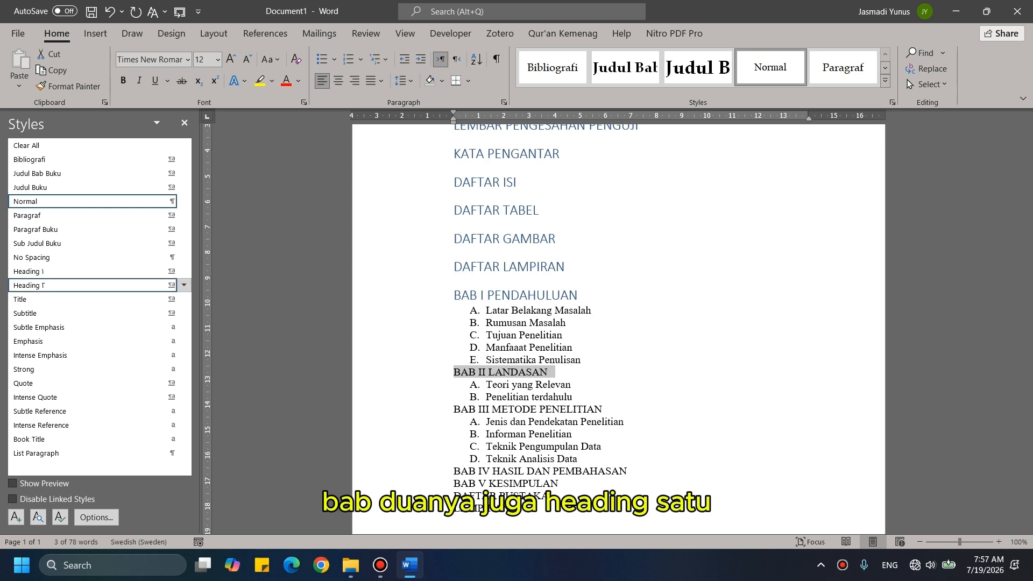
left_click(69, 272)
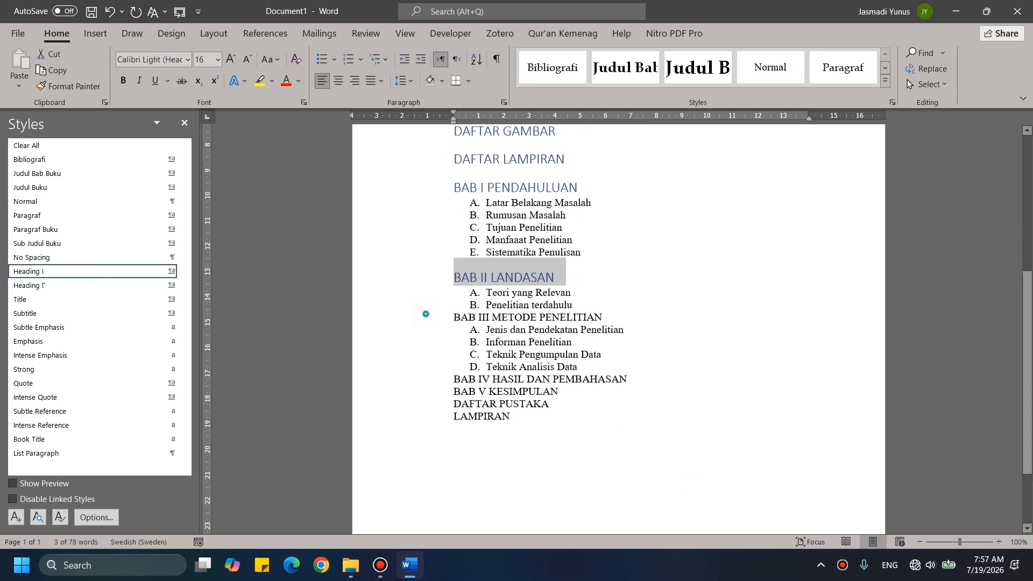
left_click(426, 317)
left_click(104, 273)
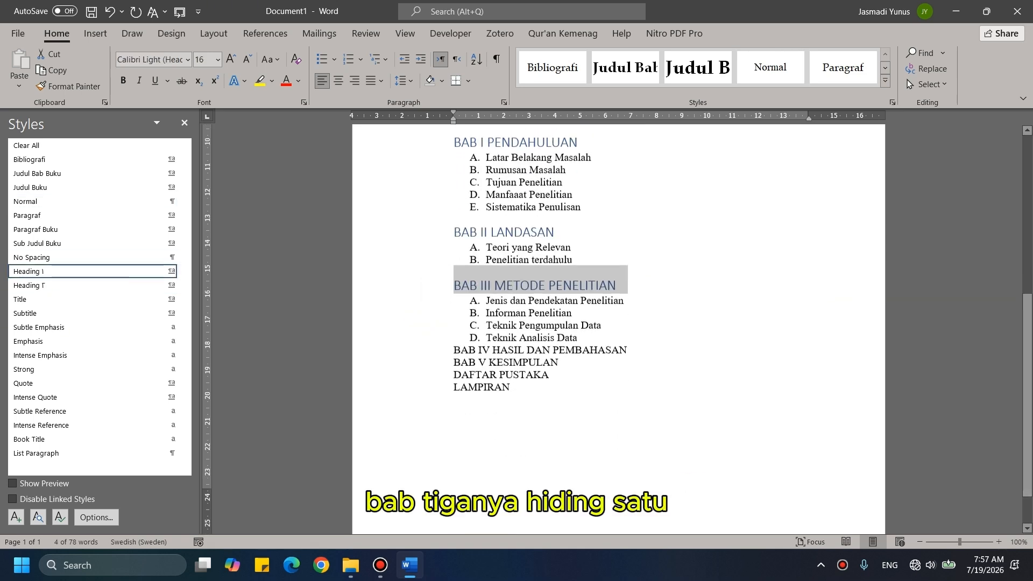
Step: Apply the Heading 1 style to BAB IV HASIL DAN PEMBAHASAN, BAB V KESIMPULAN, DAFTAR PUSTAKA and LAMPIRAN
scroll(538, 323, "down", 1)
left_click_drag(436, 297, 436, 336)
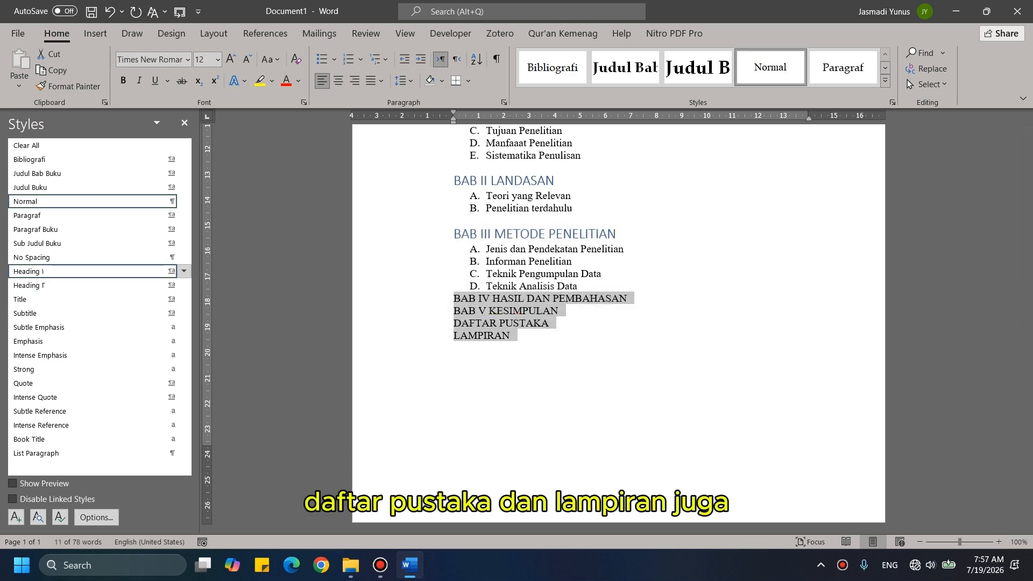
left_click(91, 272)
scroll(500, 323, "up", 8)
left_click(500, 389)
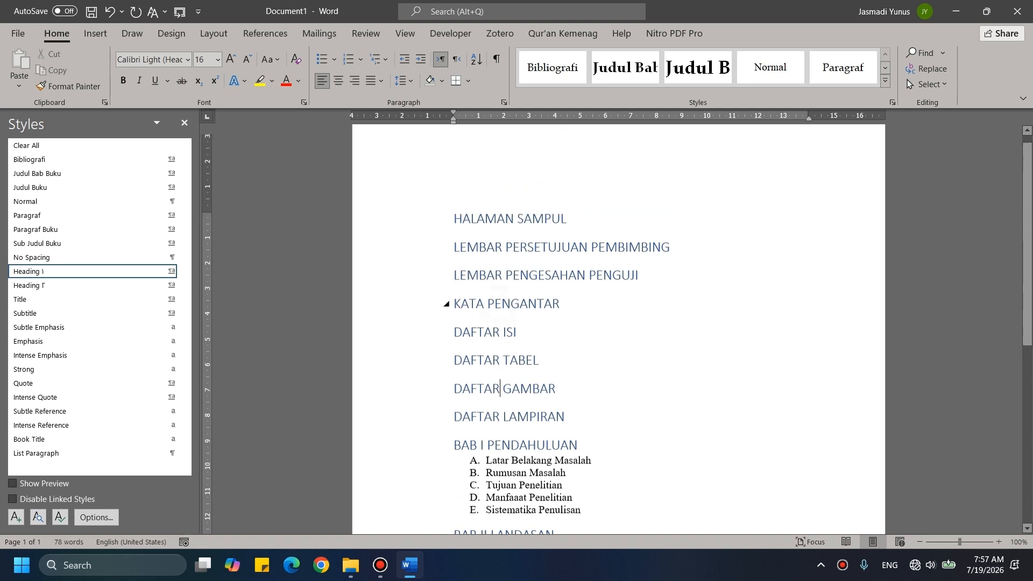
Step: Apply the Heading 2 style to the five subheadings under BAB I PENDAHULUAN, from Latar Belakang Masalah to Sistematika Penulisan
scroll(535, 307, "down", 3)
left_click(564, 304)
left_click(426, 316)
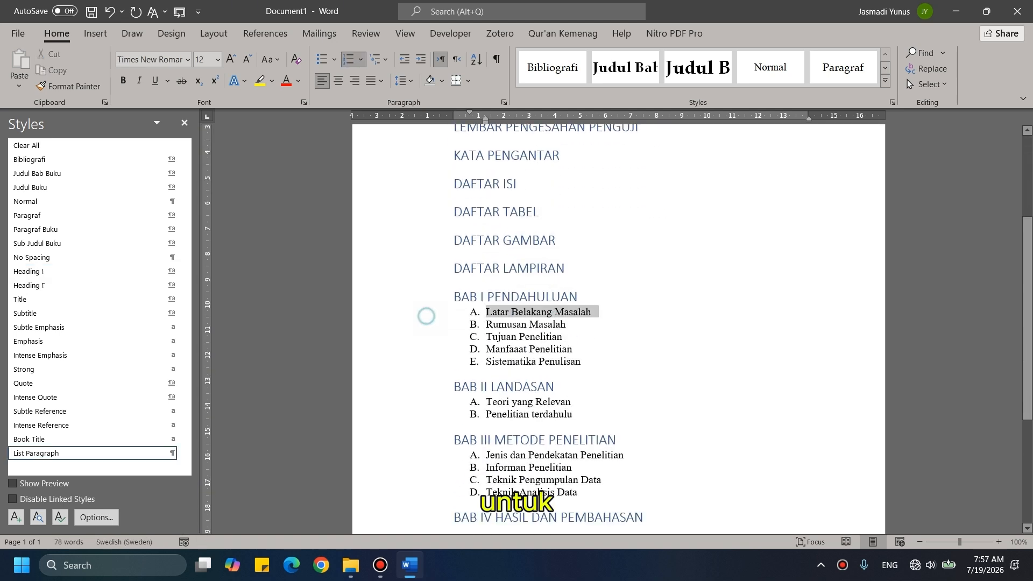
left_click_drag(427, 315, 426, 361)
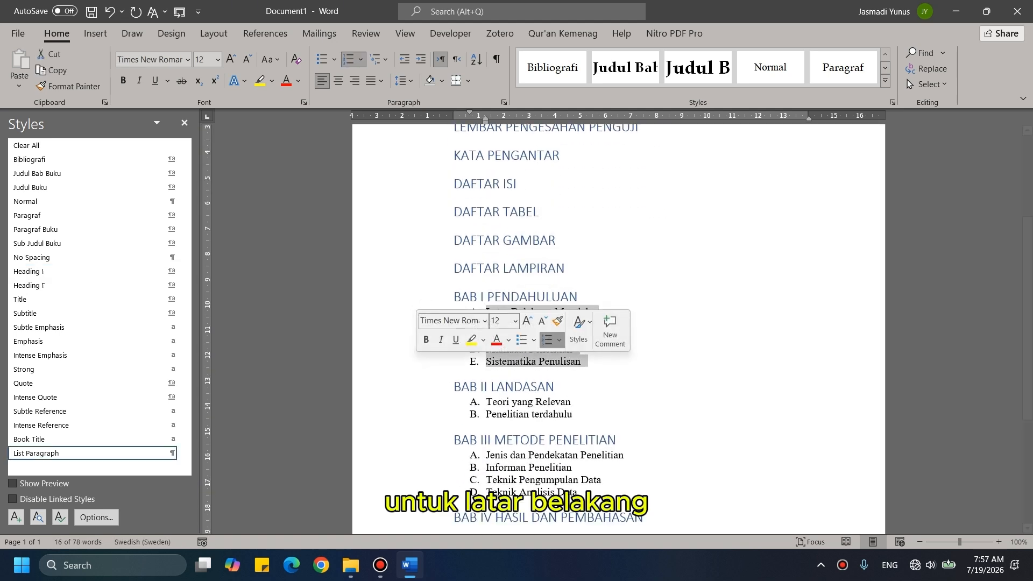
left_click(57, 285)
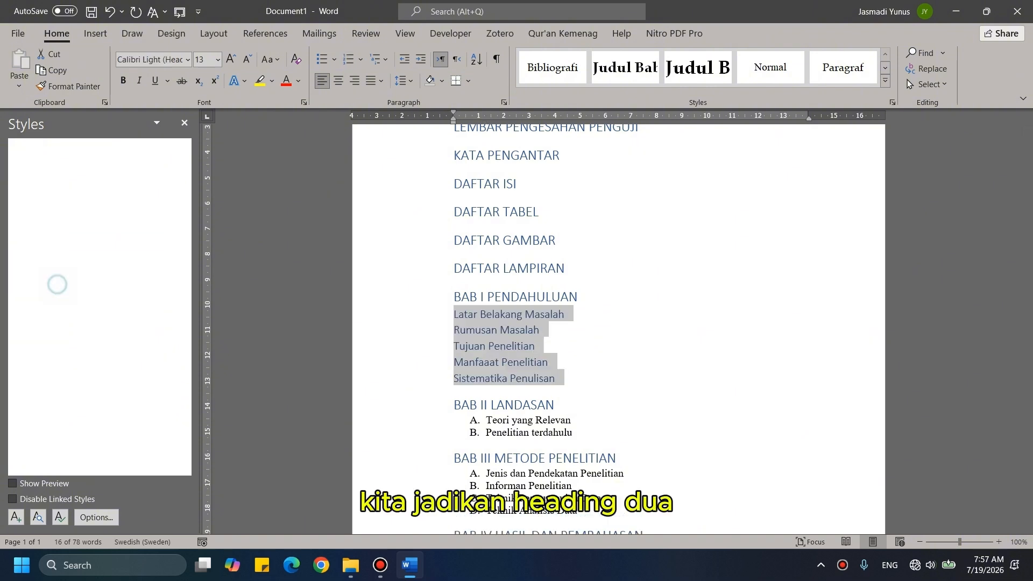
Step: Apply the Heading 2 style to Teori yang Relevan and Penelitian terdahulu under BAB II LANDASAN
scroll(533, 377, "down", 5)
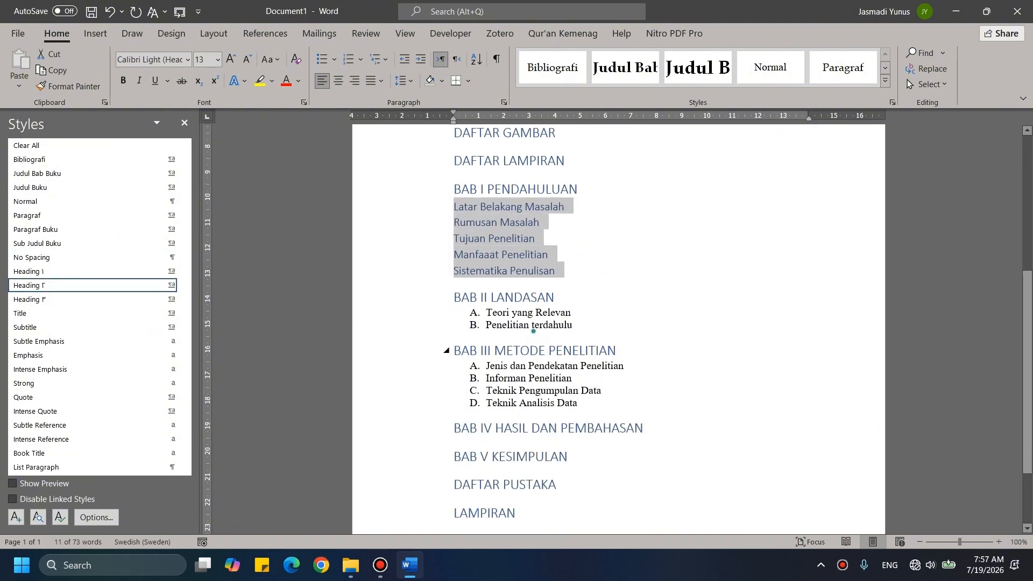
left_click(531, 350)
left_click_drag(431, 317, 431, 325)
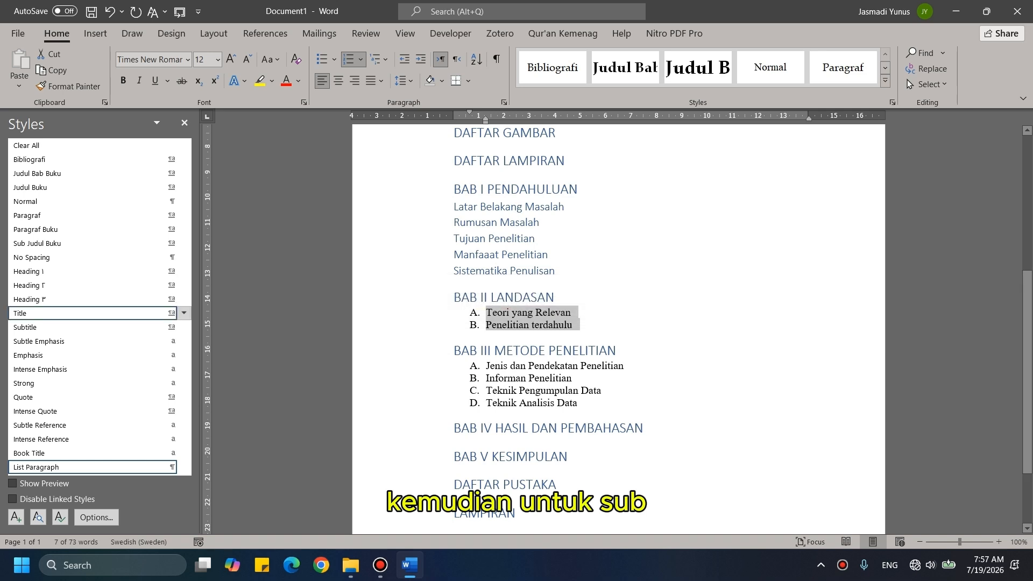
left_click(82, 287)
Step: Apply the Heading 2 style to the four subheadings under BAB III METODE PENELITIAN
scroll(485, 323, "down", 2)
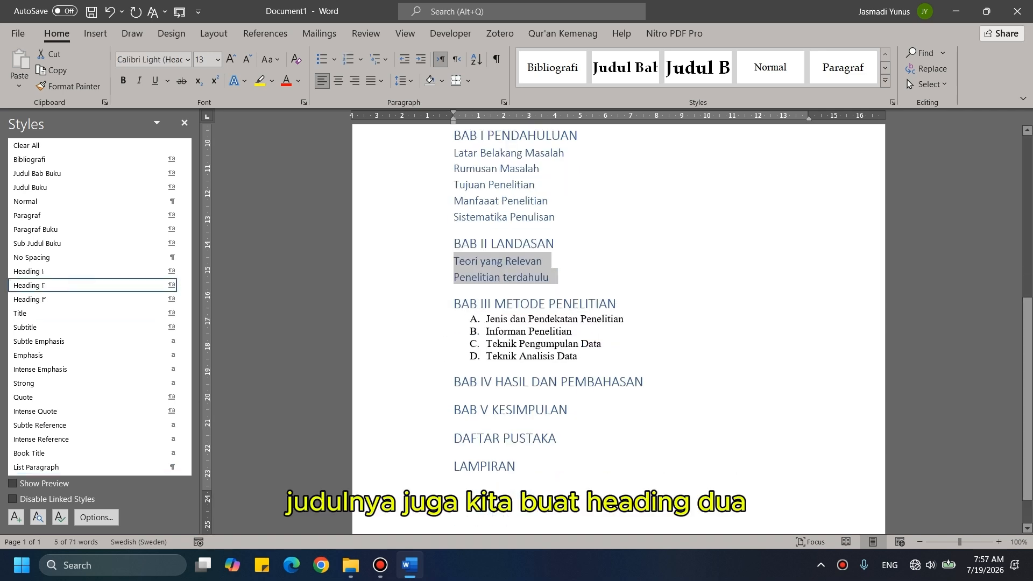
left_click(504, 331)
left_click(436, 314)
left_click_drag(436, 314, 436, 356)
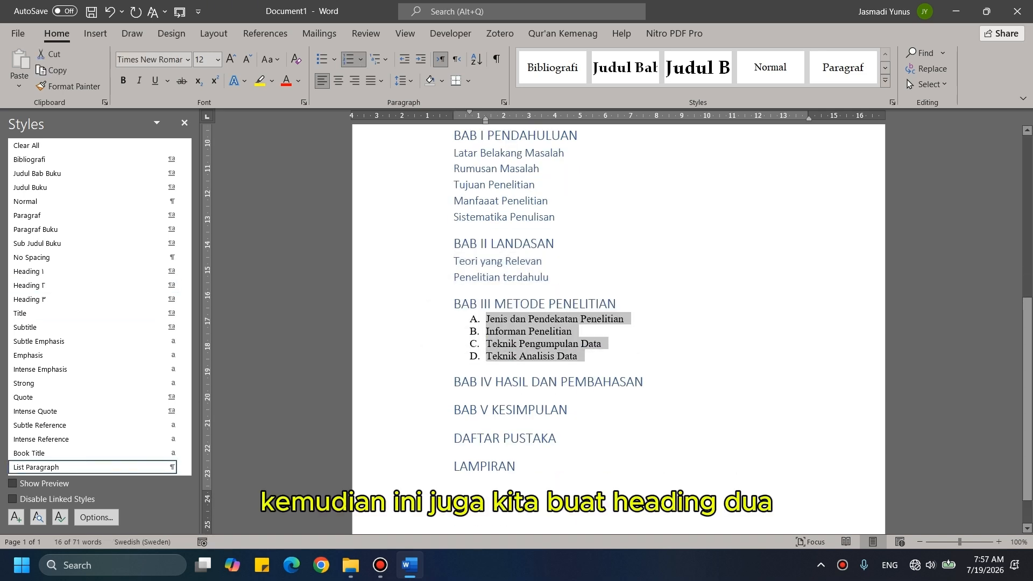
left_click(89, 285)
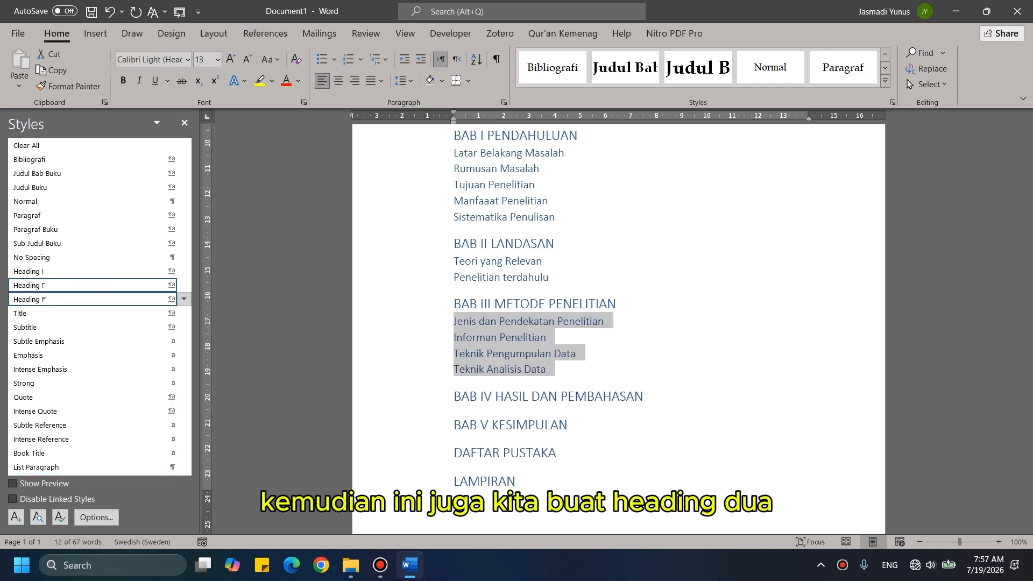
scroll(609, 348, "up", 5)
left_click(609, 348)
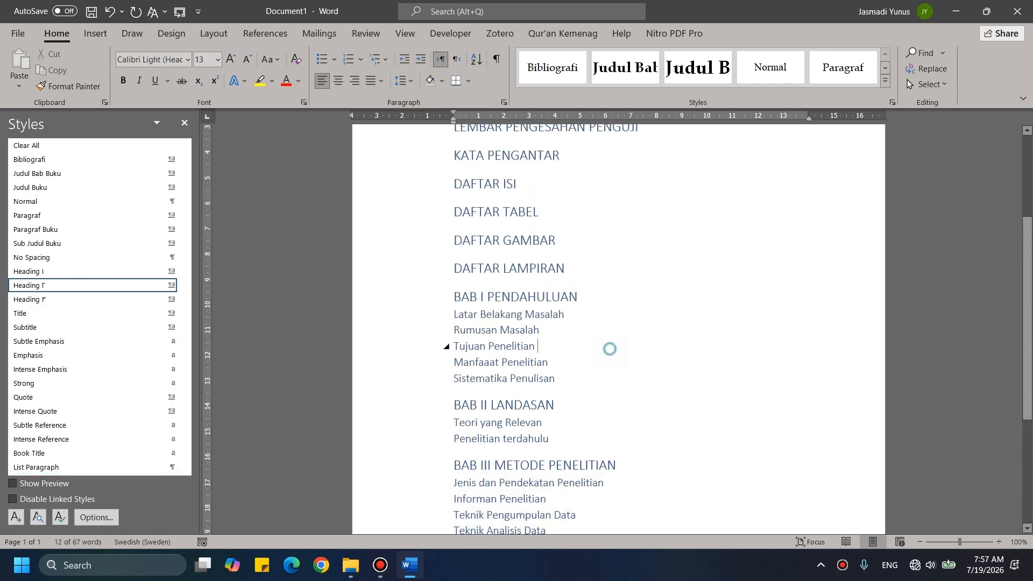
Step: Number the five subheadings under BAB I PENDAHULUAN with the A. B. C. format
left_click_drag(425, 323, 425, 379)
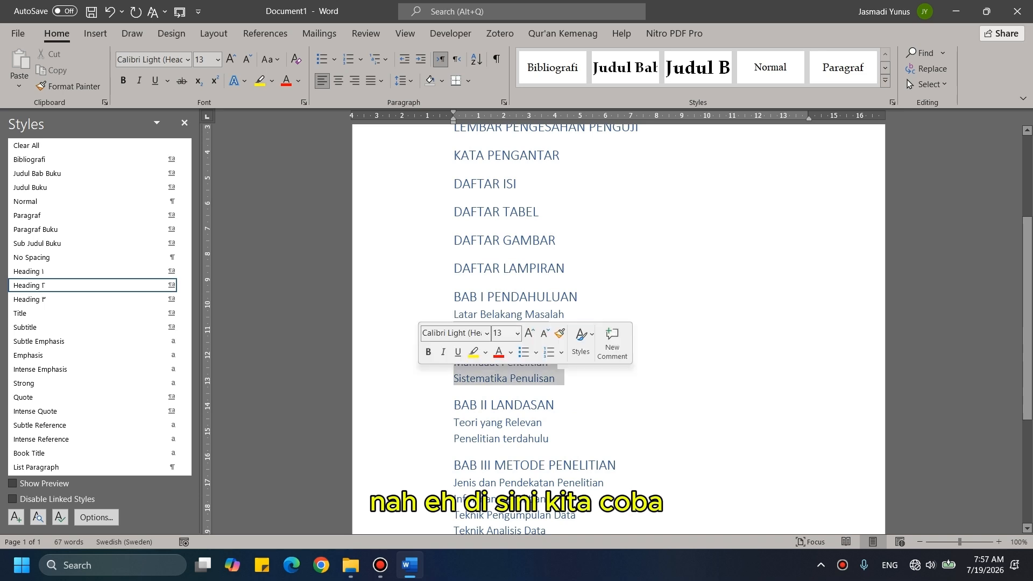
left_click(522, 315)
left_click_drag(431, 310, 429, 379)
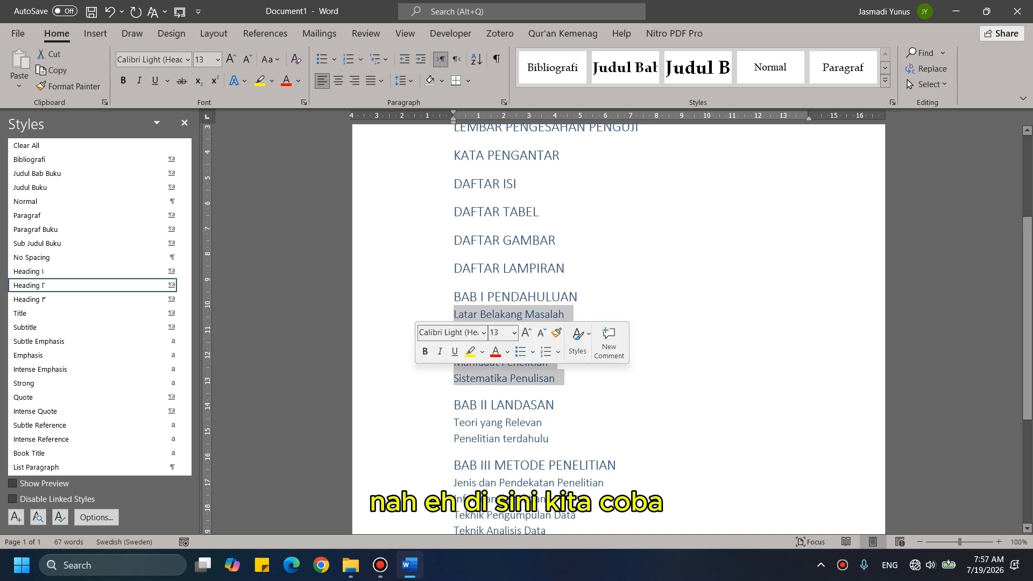
left_click(361, 59)
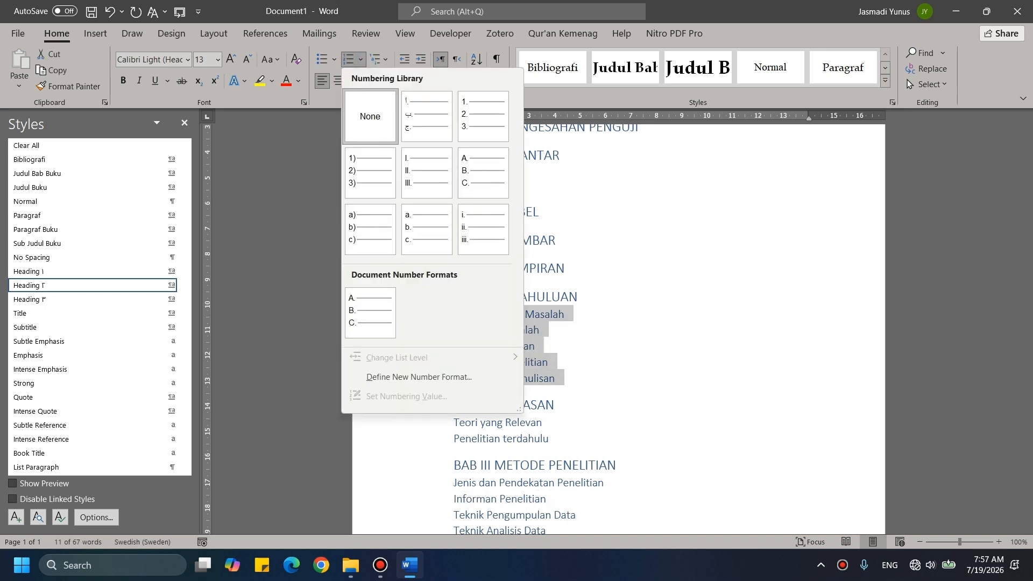
left_click(480, 161)
Step: Number the two subheadings under BAB II LANDASAN with the A. B. C. format, starting at A
scroll(463, 330, "down", 3)
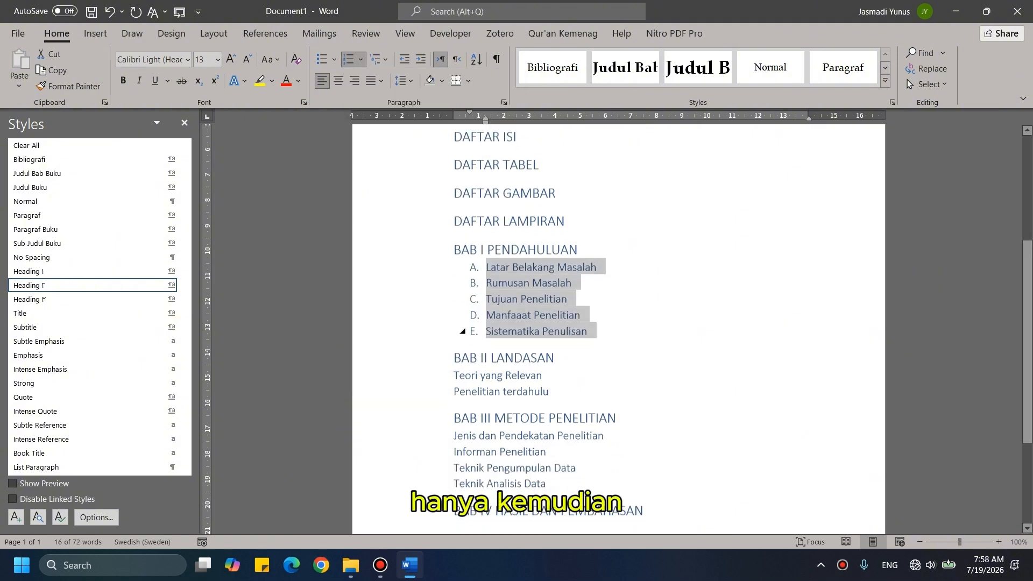
left_click_drag(429, 315, 429, 331)
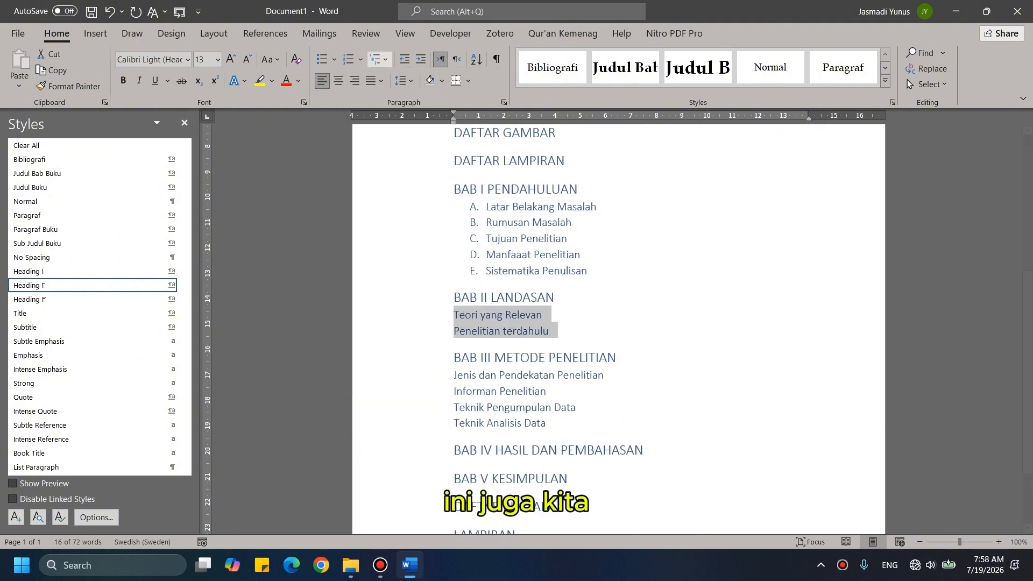
left_click(360, 60)
left_click(370, 116)
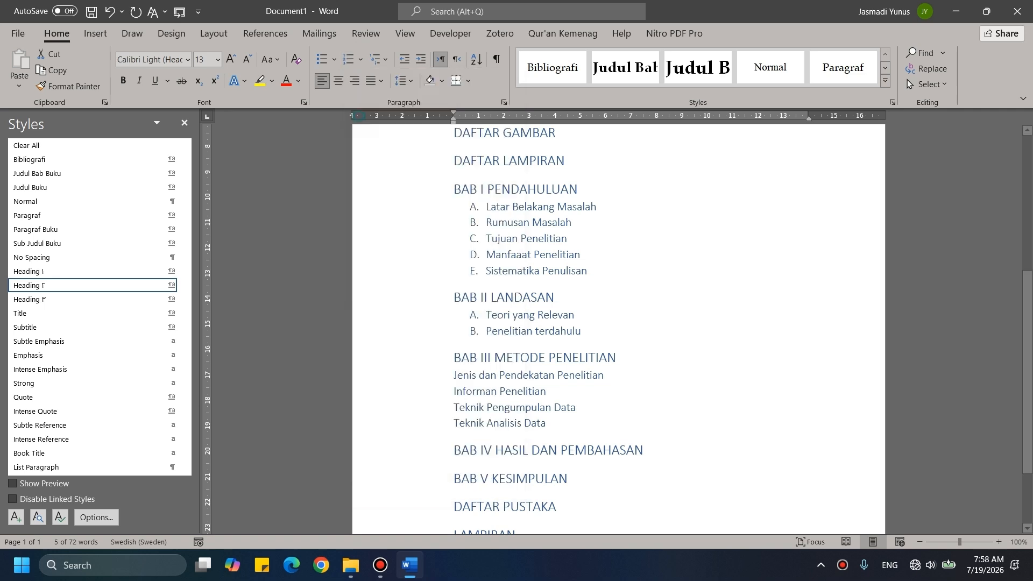
Step: Number the four subheadings under BAB III METODE PENELITIAN with the A. B. C. format, starting at A
scroll(593, 323, "down", 3)
left_click_drag(432, 274, 432, 324)
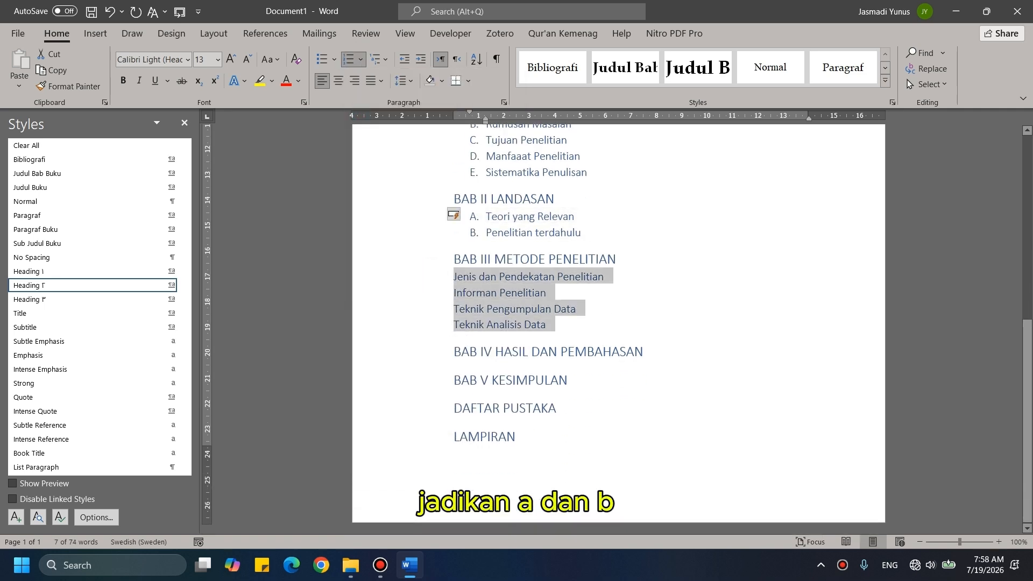
left_click(360, 59)
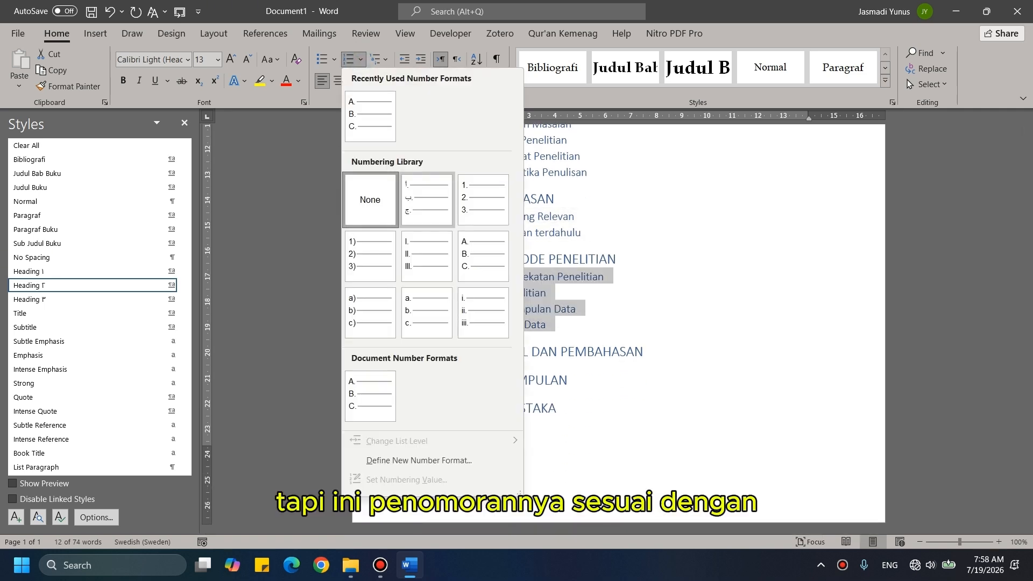
left_click(370, 116)
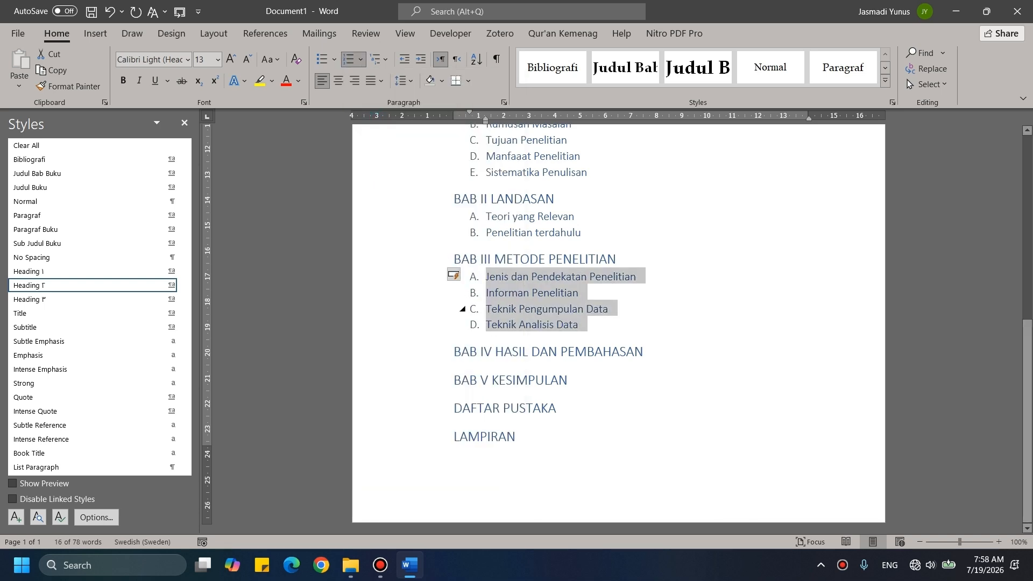
Step: Insert a page break after the HALAMAN SAMPUL heading so the remaining headings start on a new page
key("Up")
key("Up")
key("Up")
key("Up")
key("Up")
key("Up")
key("Up")
key("Up")
key("Up")
key("Up")
key("Up")
key("Up")
key("Up")
key("Up")
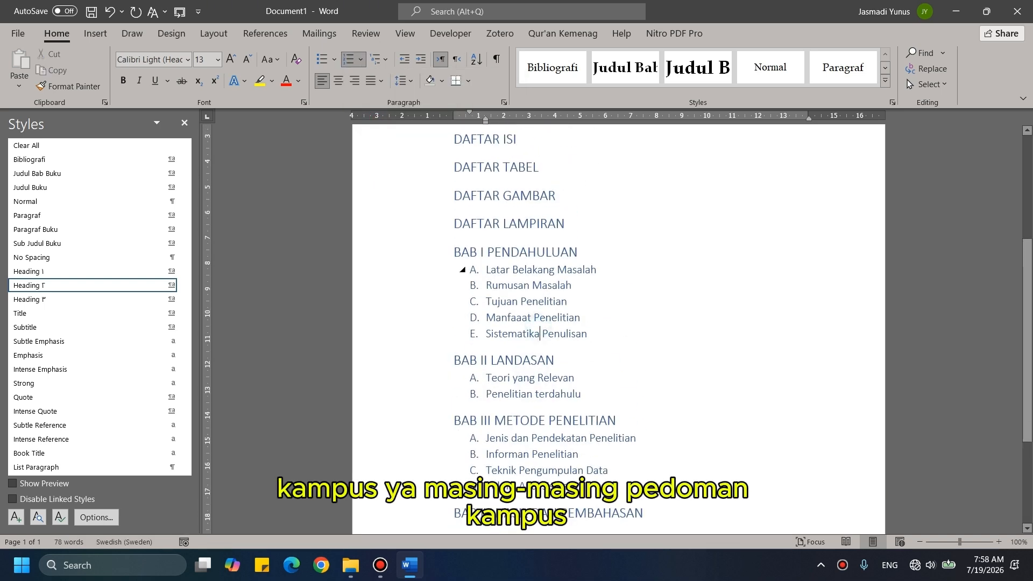
scroll(529, 324, "up", 1)
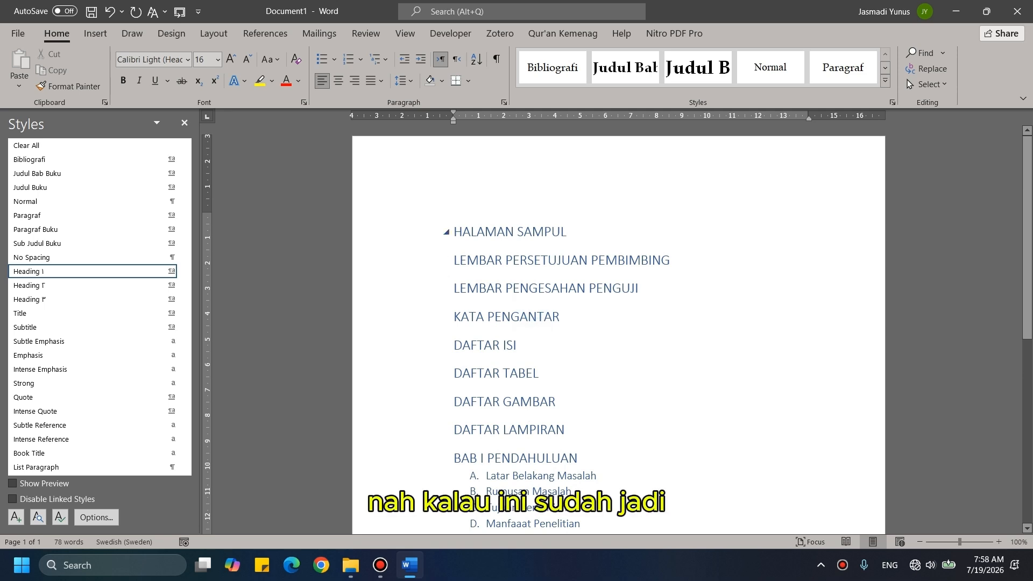
left_click(453, 231)
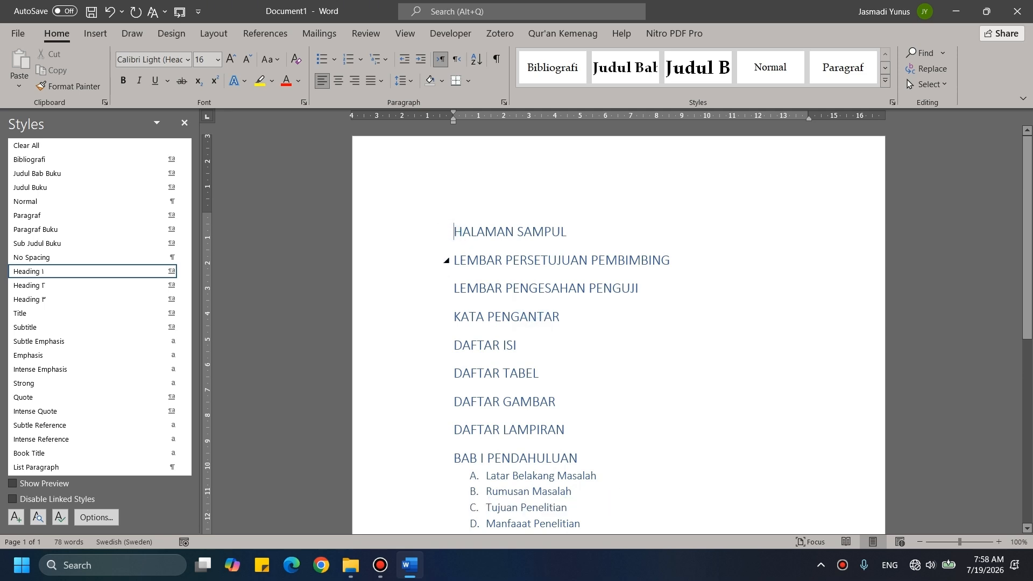
key("ctrl+Return")
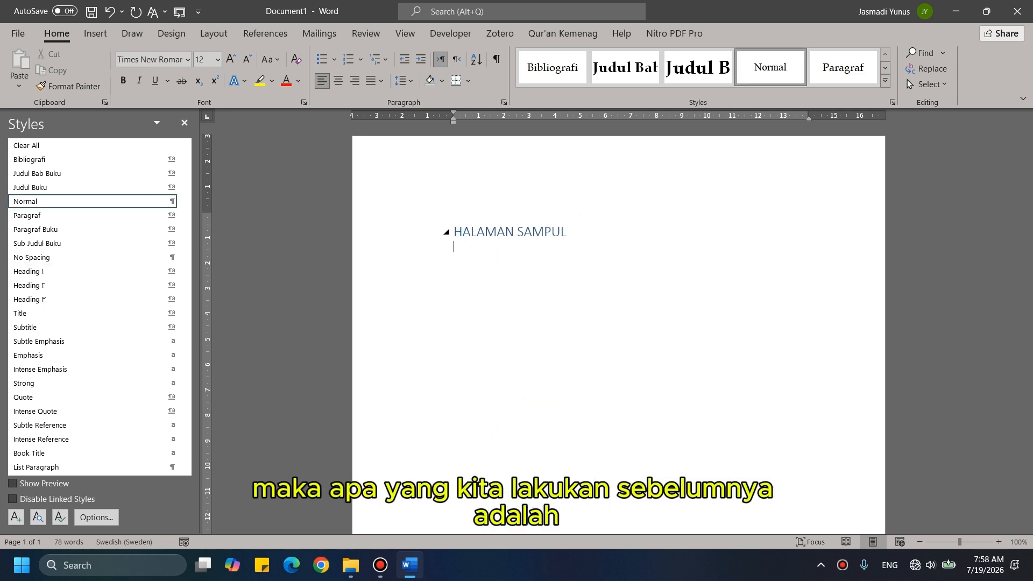
Step: Redo the page break after the HALAMAN SAMPUL heading and insert another after LEMBAR PERSETUJUAN PEMBIMBING
key("ctrl+z")
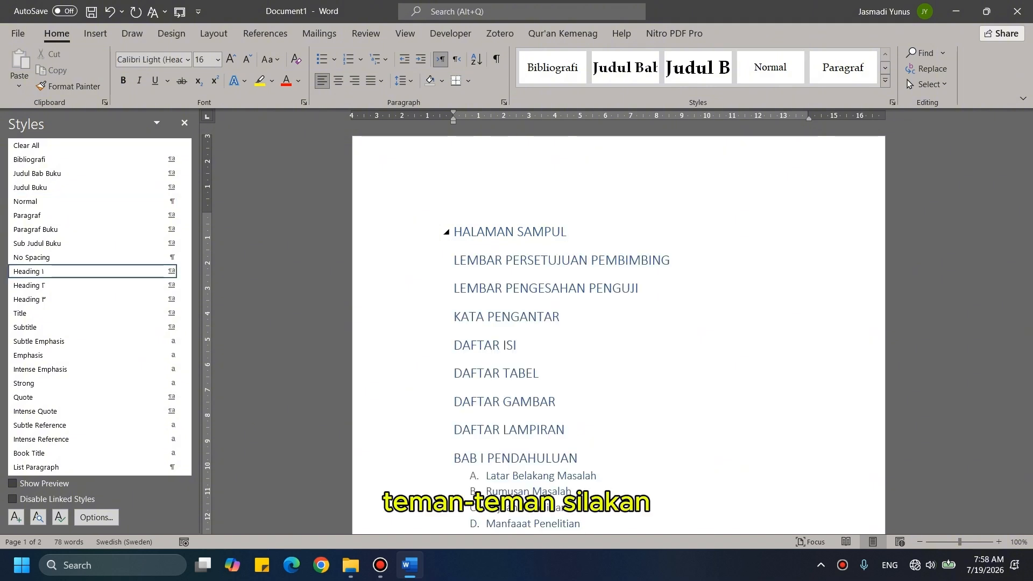
key("ctrl+Return")
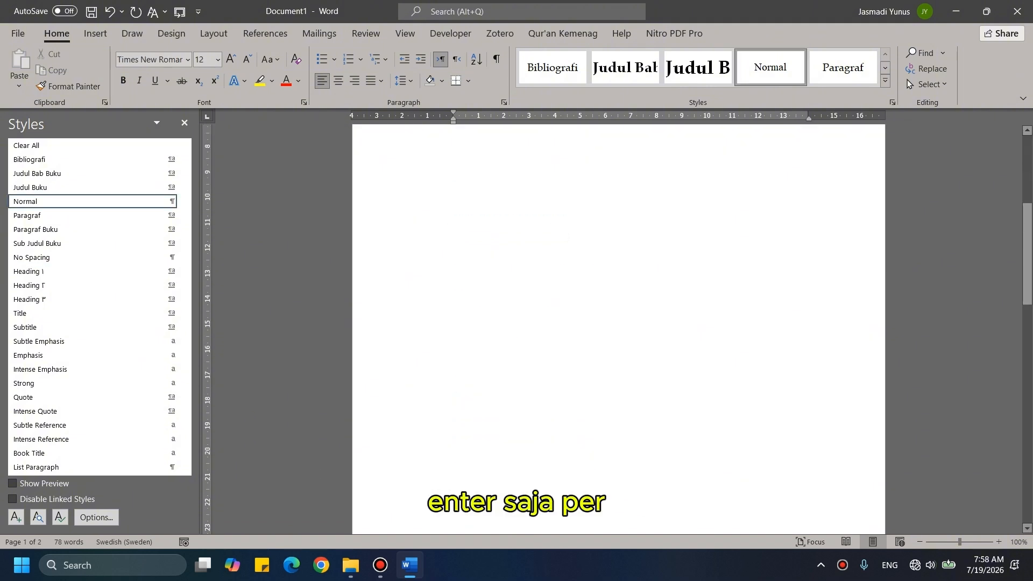
scroll(619, 329, "down", 5)
left_click(687, 397)
key("ctrl+Return")
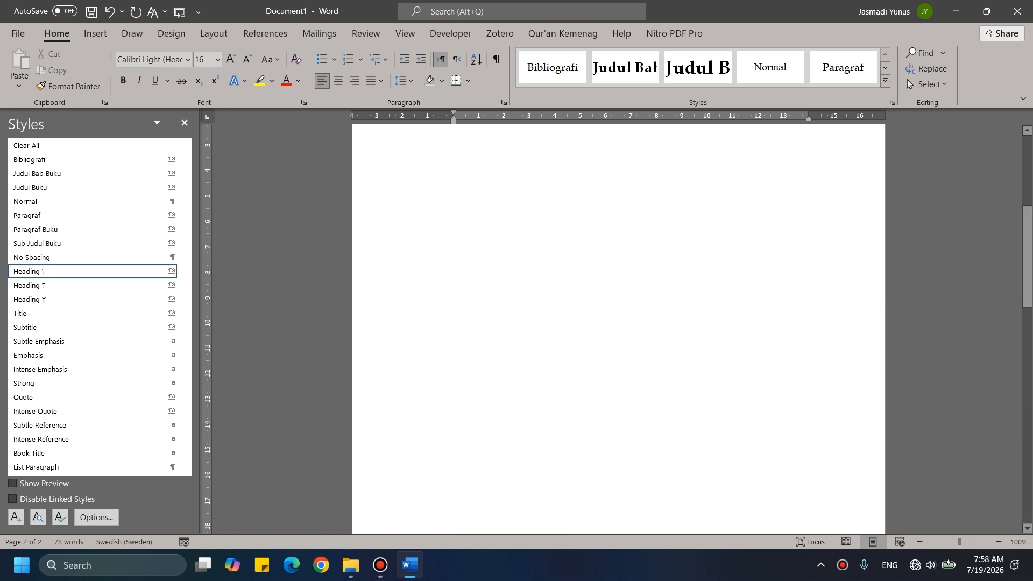
Step: Insert a page break after the LEMBAR PENGESAHAN PENGUJI heading and another after KATA PENGANTAR
scroll(688, 398, "down", 7)
left_click(683, 361)
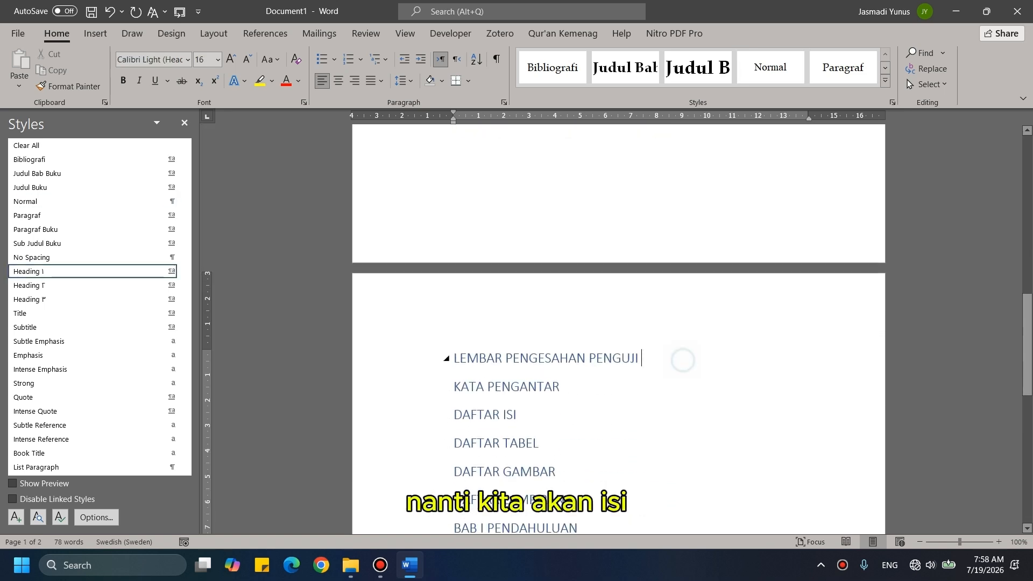
key("ctrl+Return")
scroll(613, 366, "down", 10)
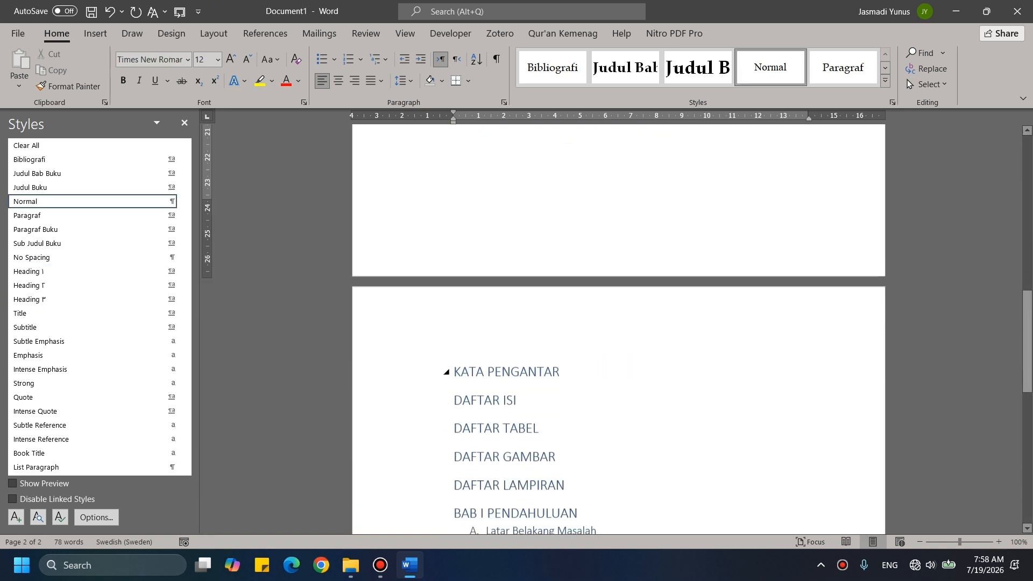
left_click(613, 367)
key("ctrl+Return")
Step: Insert a page break after the DAFTAR ISI heading and another after DAFTAR TABEL
scroll(570, 369, "down", 10)
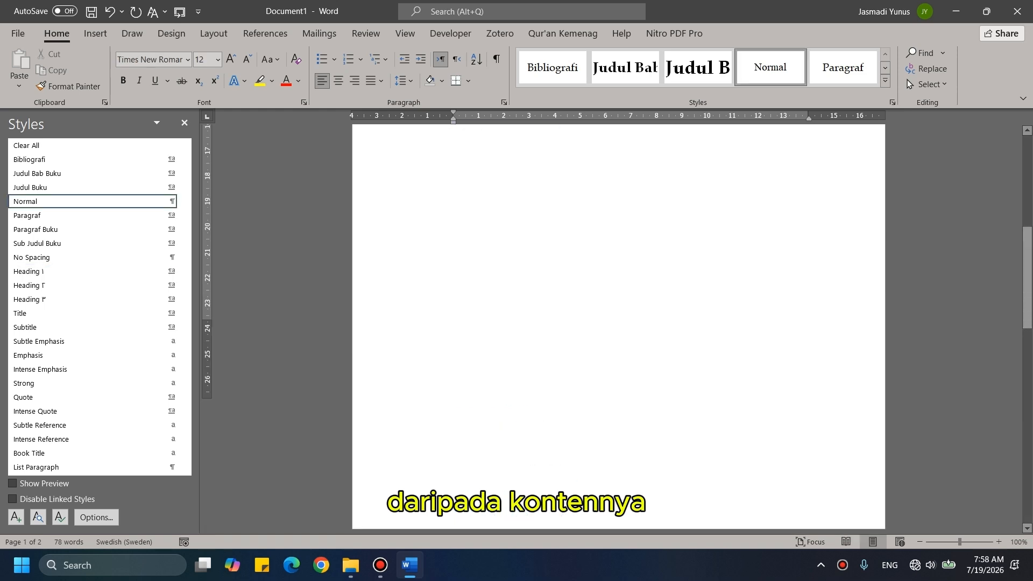
left_click(570, 368)
key("ctrl+Return")
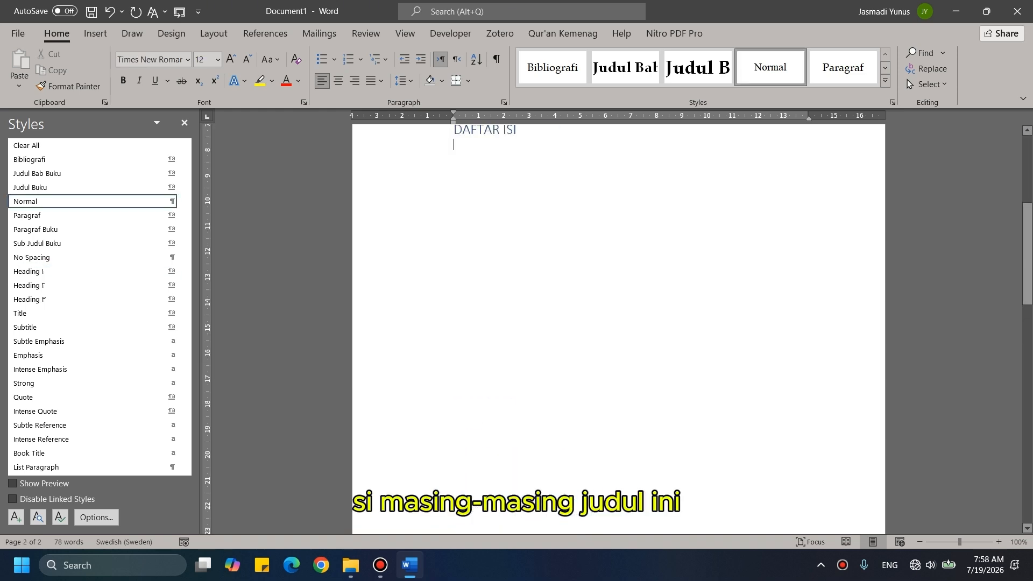
scroll(570, 369, "down", 10)
scroll(555, 180, "down", 4)
left_click(555, 180)
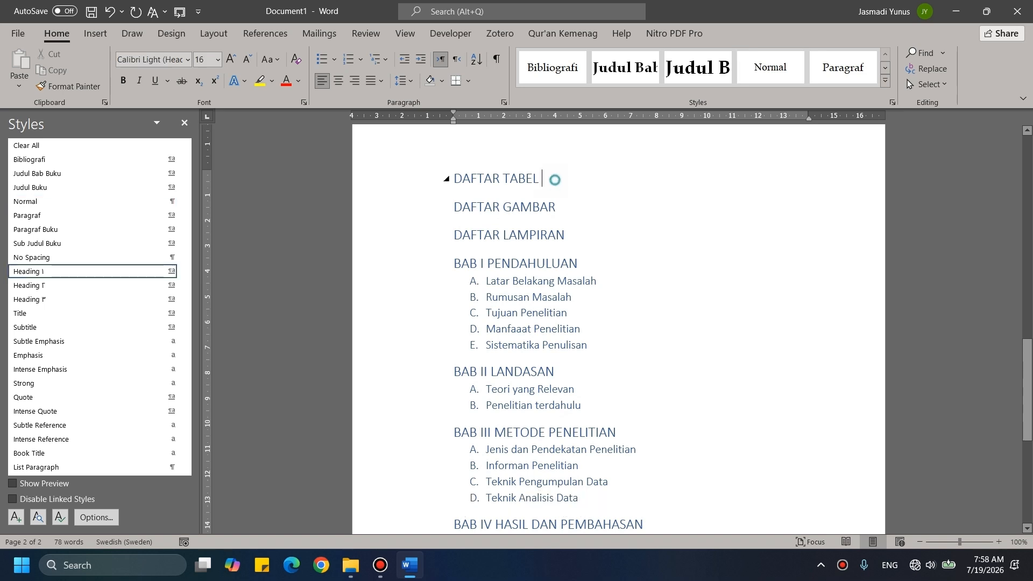
key("ctrl+Return")
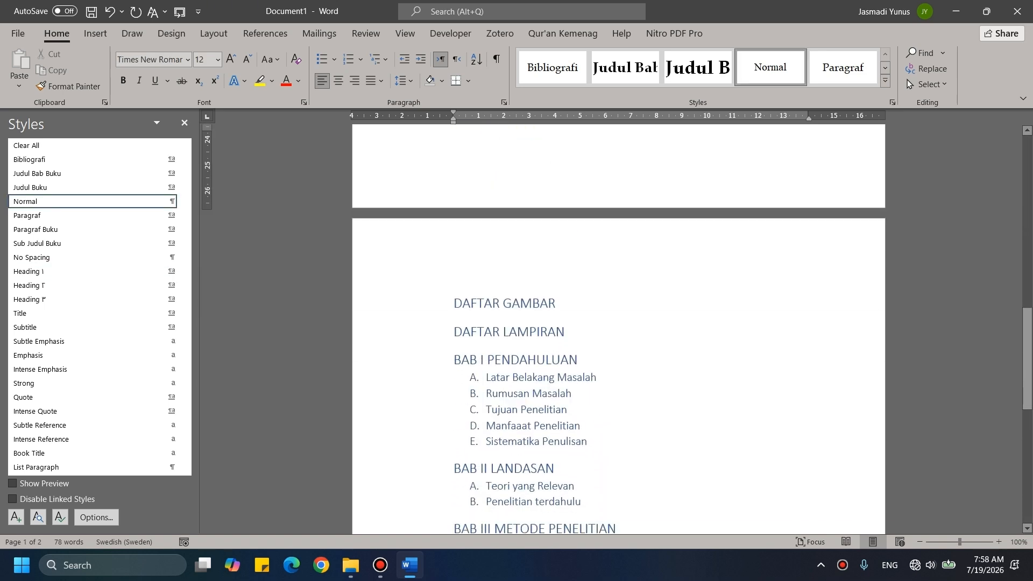
Step: Insert a page break after the DAFTAR GAMBAR heading and another after DAFTAR LAMPIRAN
left_click(568, 301)
key("ctrl+Return")
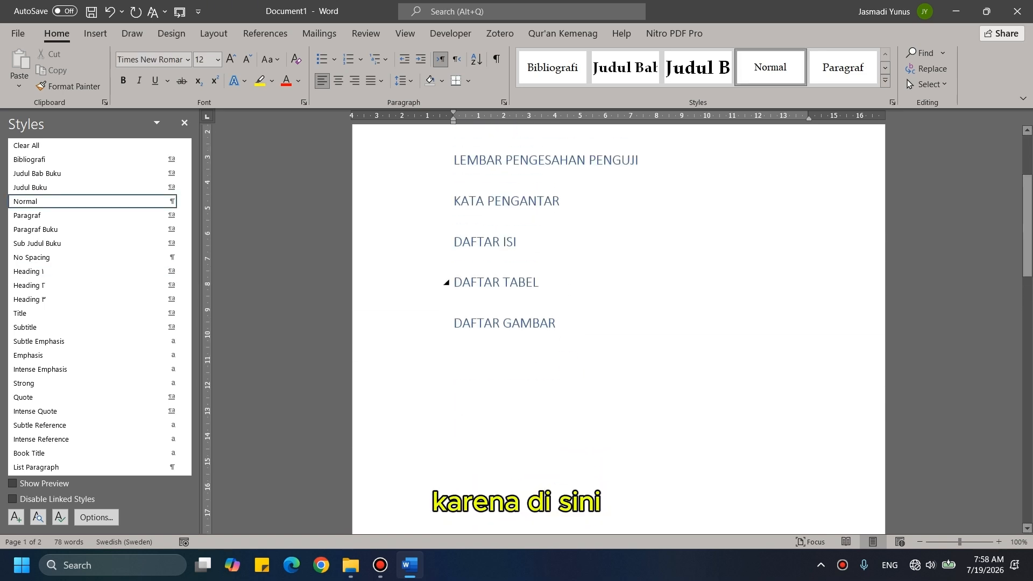
scroll(570, 323, "down", 10)
left_click(578, 211)
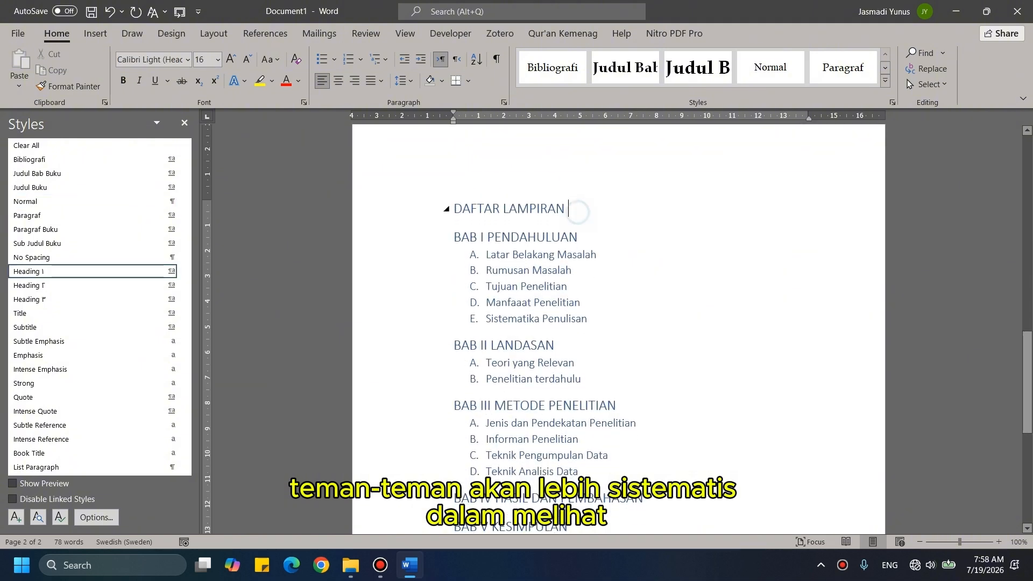
key("ctrl+Return")
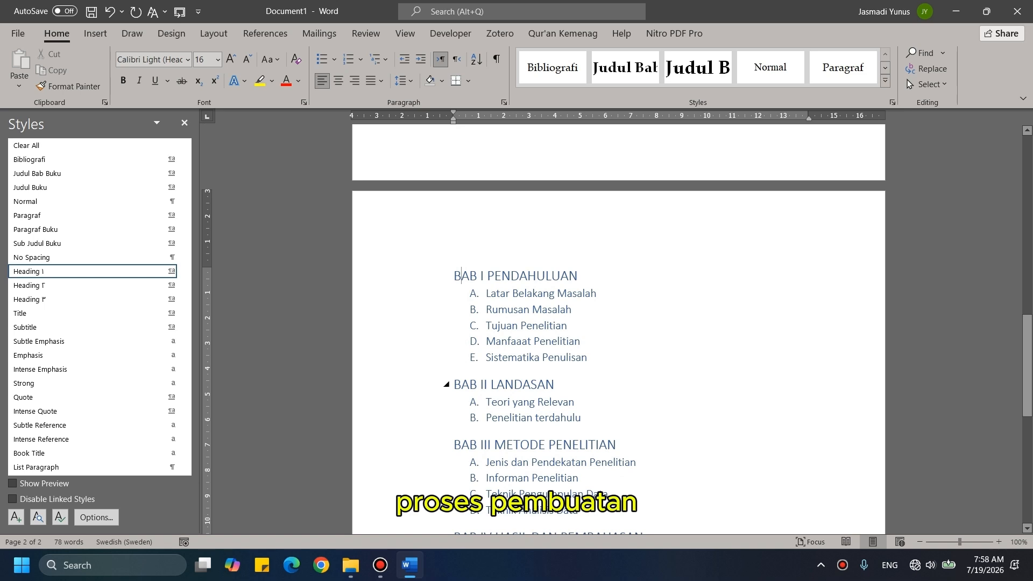
Step: Add an empty line before BAB II LANDASAN and start BAB II and BAB III METODE PENELITIAN on new pages
key("Return")
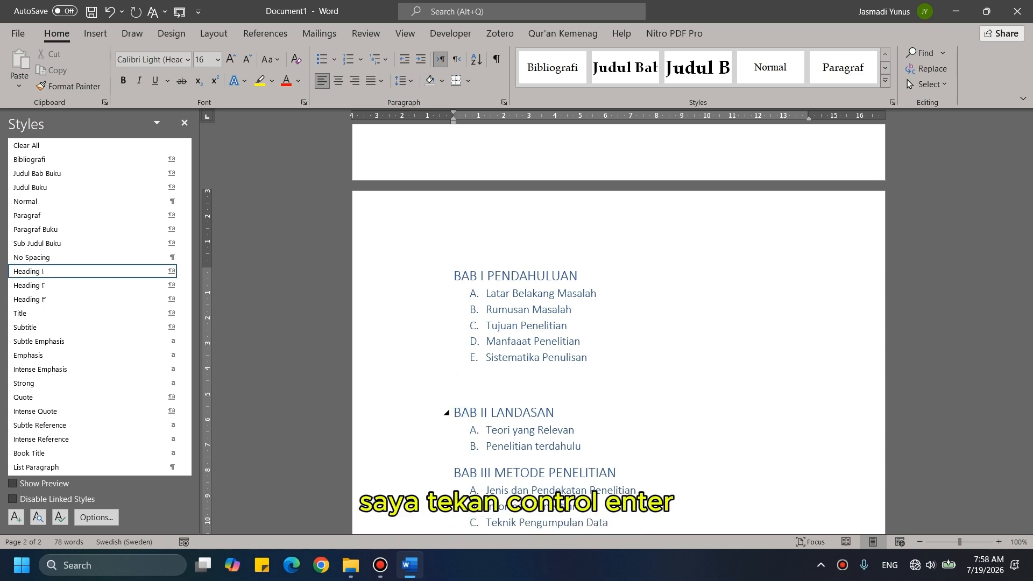
key("ctrl+Return")
scroll(619, 322, "down", 1)
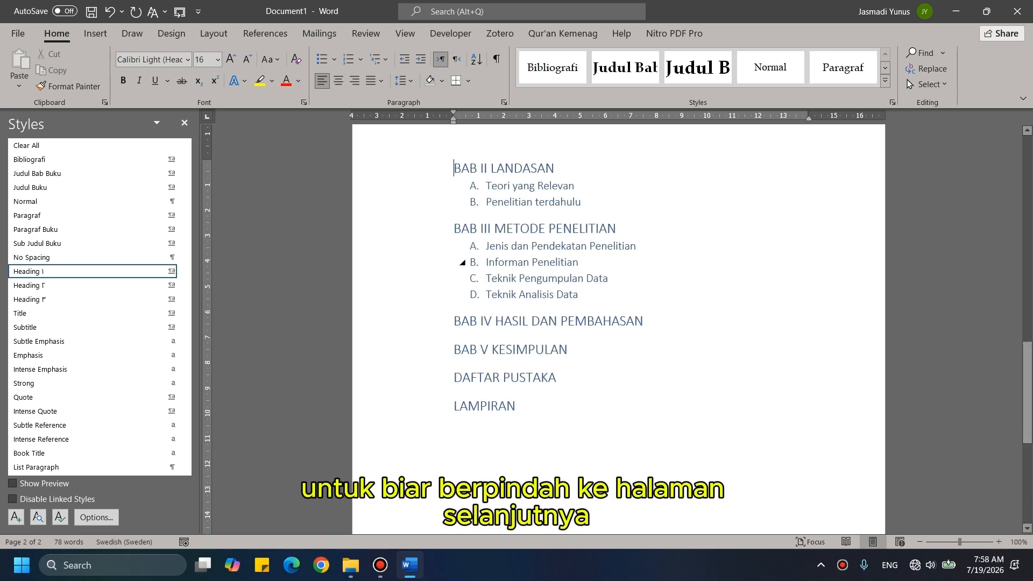
key("ctrl+Return")
scroll(618, 323, "down", 10)
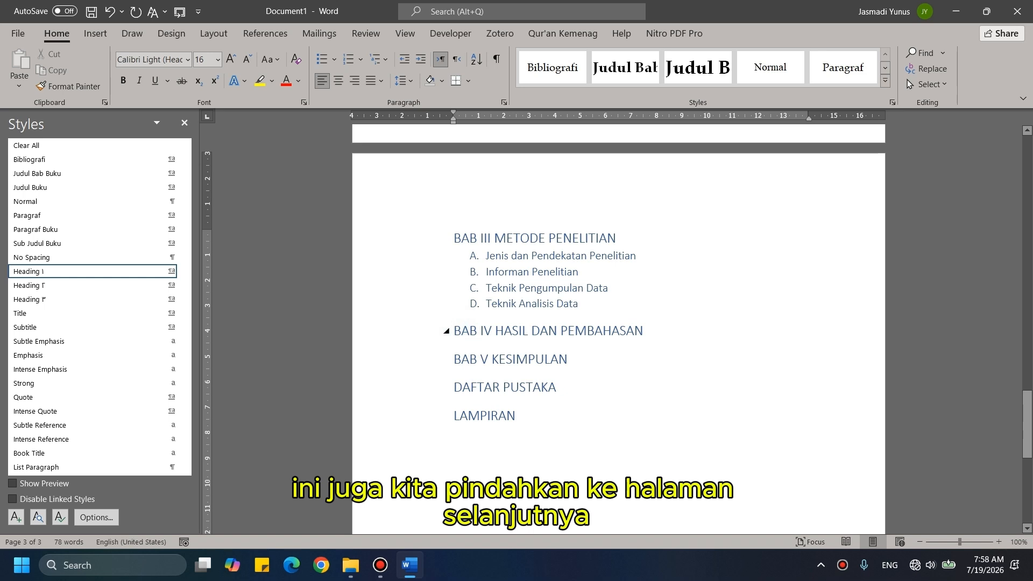
Step: Insert page breaks before BAB IV HASIL DAN PEMBAHASAN and before BAB V KESIMPULAN
key("ctrl+Return")
scroll(455, 377, "down", 3)
left_click(454, 375)
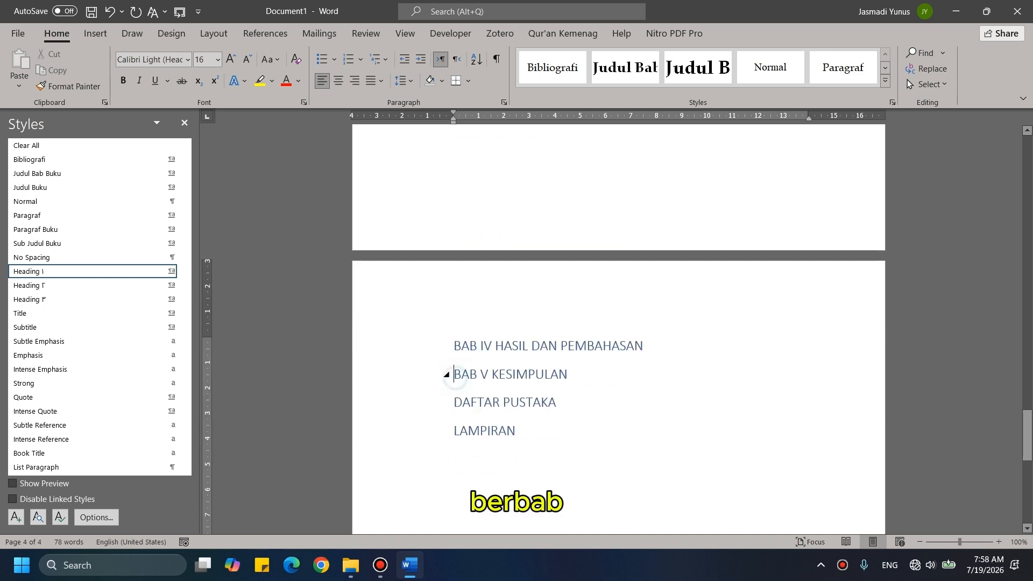
key("ctrl+Return")
Step: Insert page breaks before the DAFTAR PUSTAKA and LAMPIRAN headings so each starts on its own page
scroll(454, 323, "down", 5)
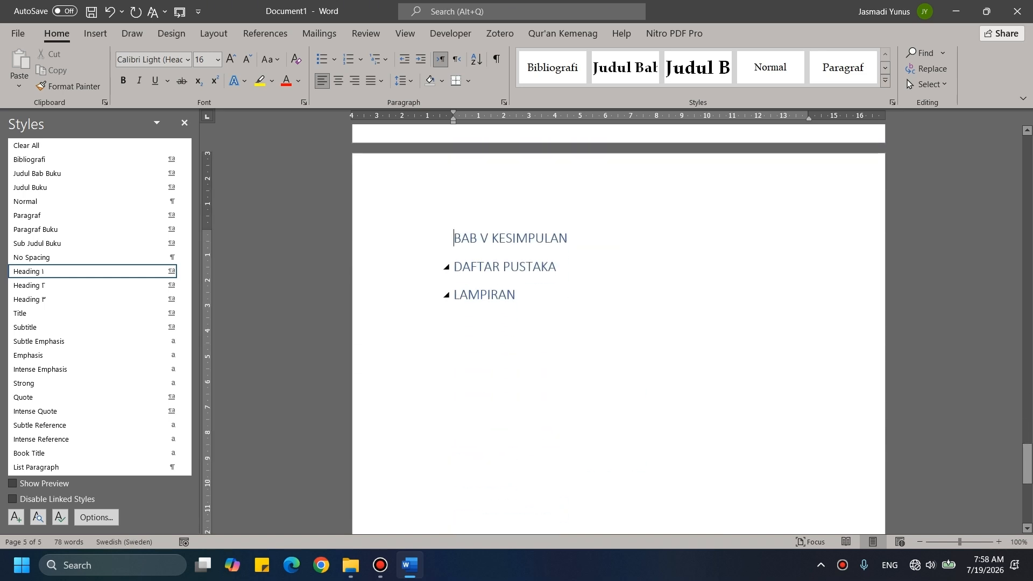
left_click(454, 268)
key("ctrl+Return")
scroll(619, 323, "down", 5)
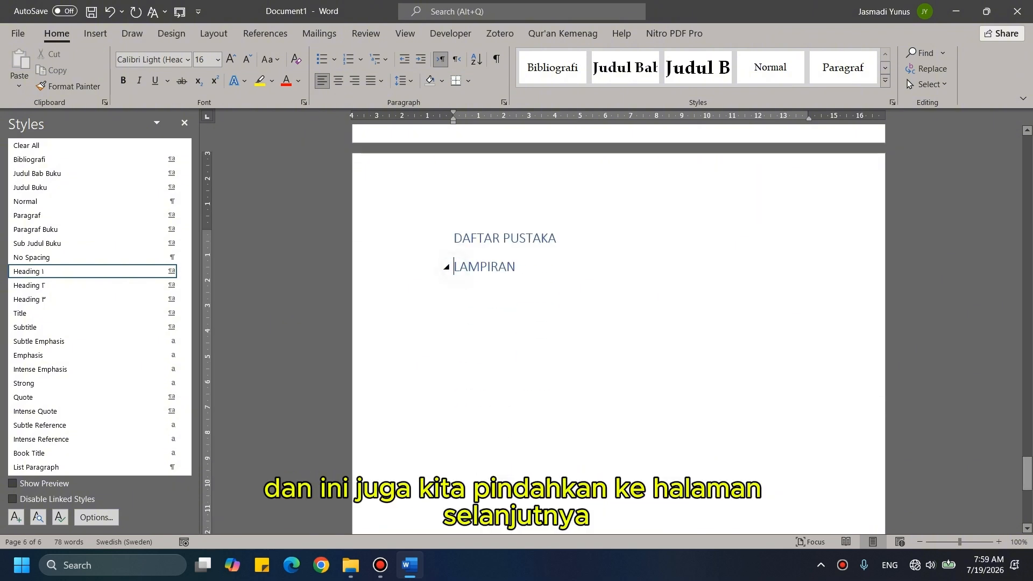
key("ctrl+Return")
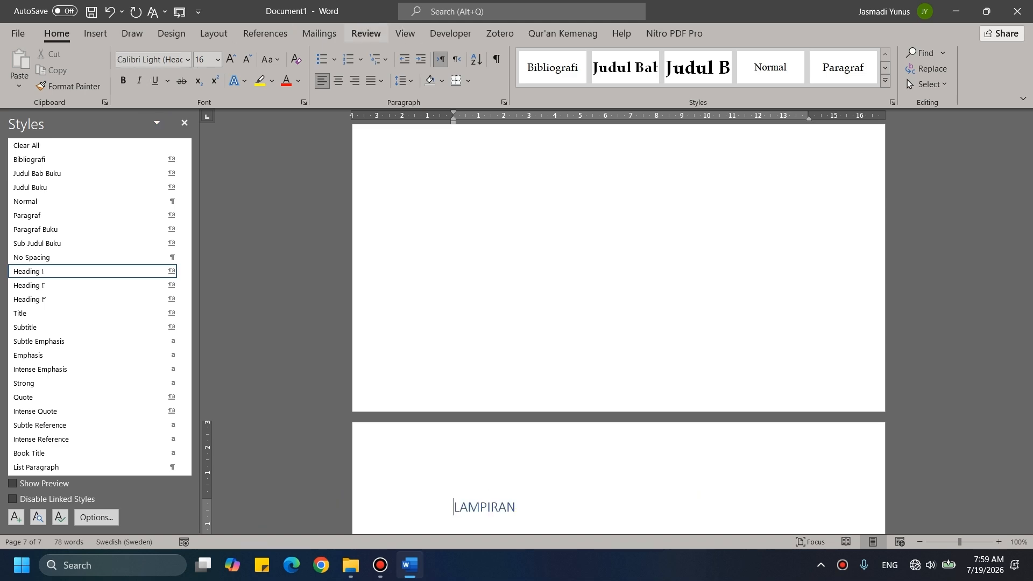
Step: Display the Navigation pane and change the empty heading between Sistematika Penulisan and BAB II LANDASAN to the Normal style
left_click(405, 33)
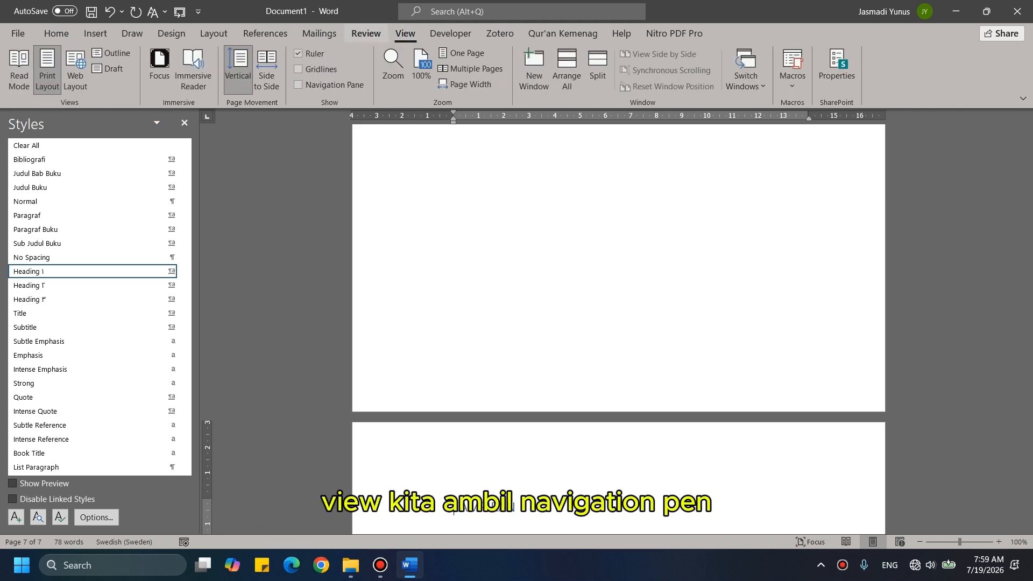
left_click(299, 84)
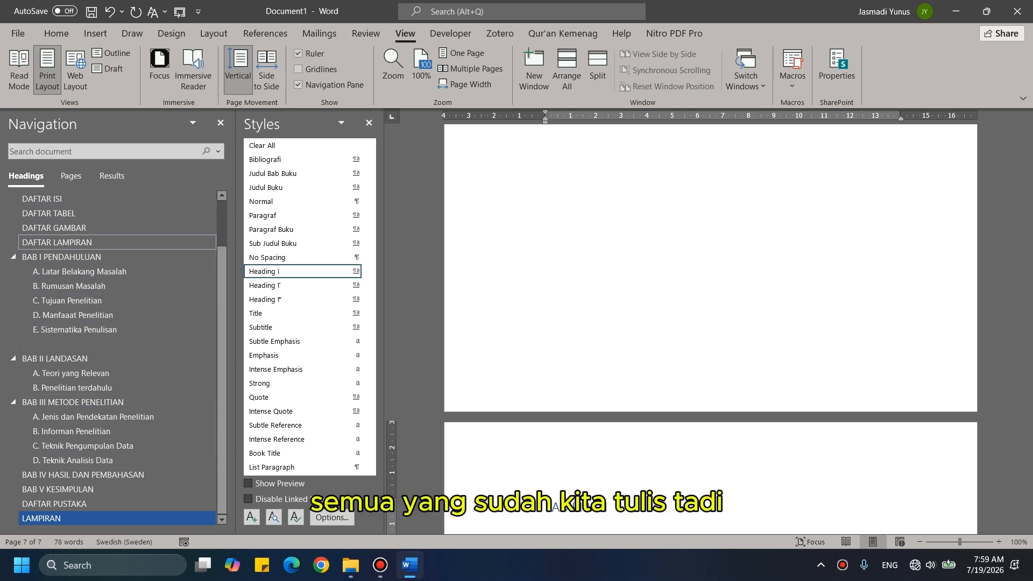
left_click(118, 344)
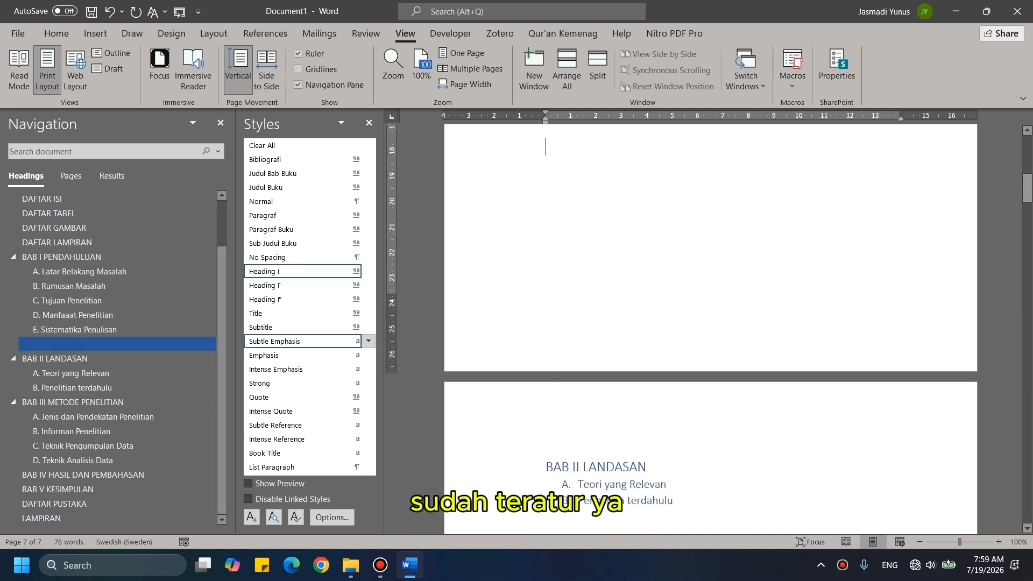
scroll(710, 328, "up", 3)
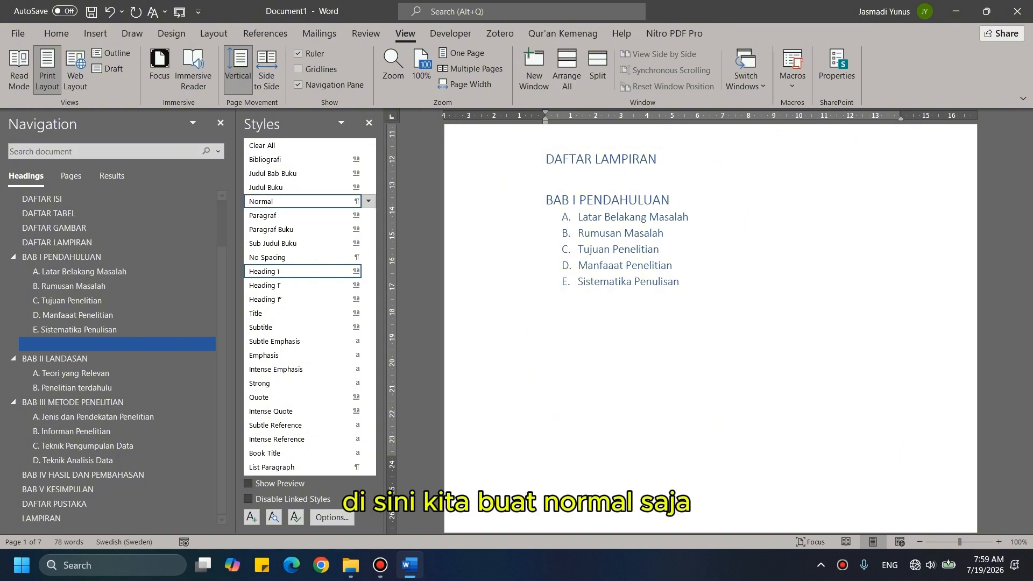
left_click(286, 201)
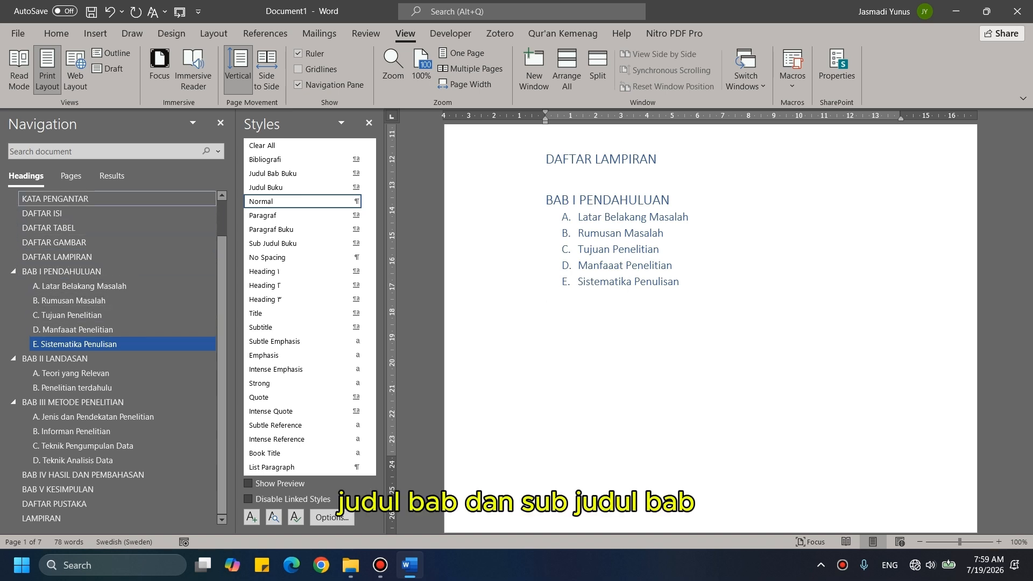
Step: Go to the DAFTAR ISI heading and put it on its own page with page breaks before it and before DAFTAR TABEL
left_click(71, 176)
left_click(26, 176)
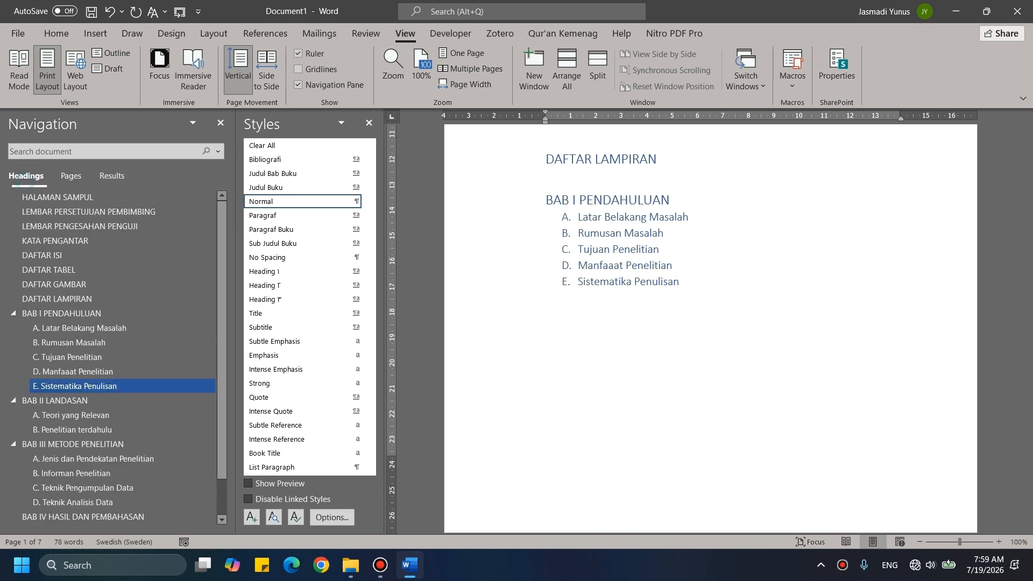
left_click(86, 255)
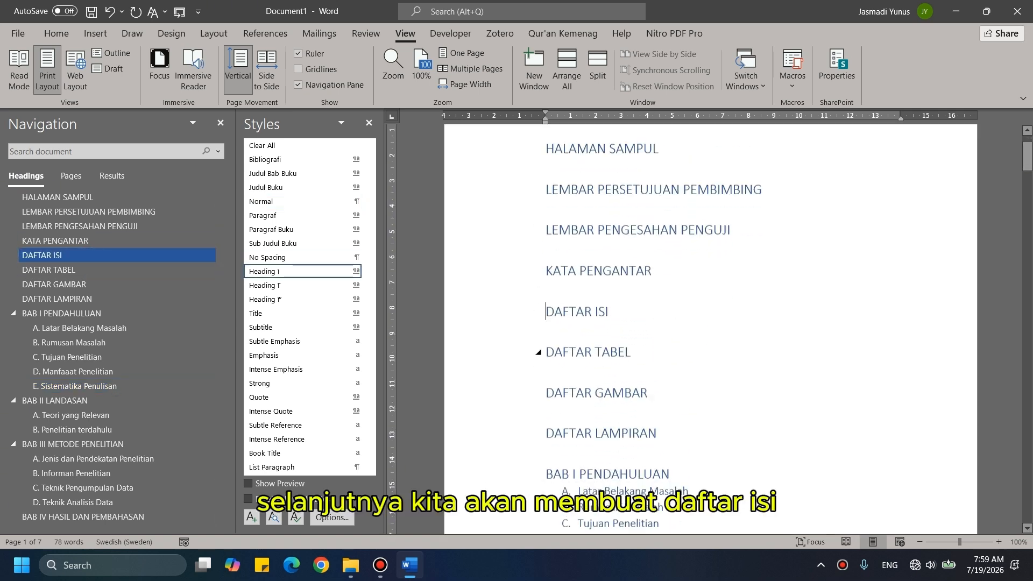
scroll(710, 391, "down", 3)
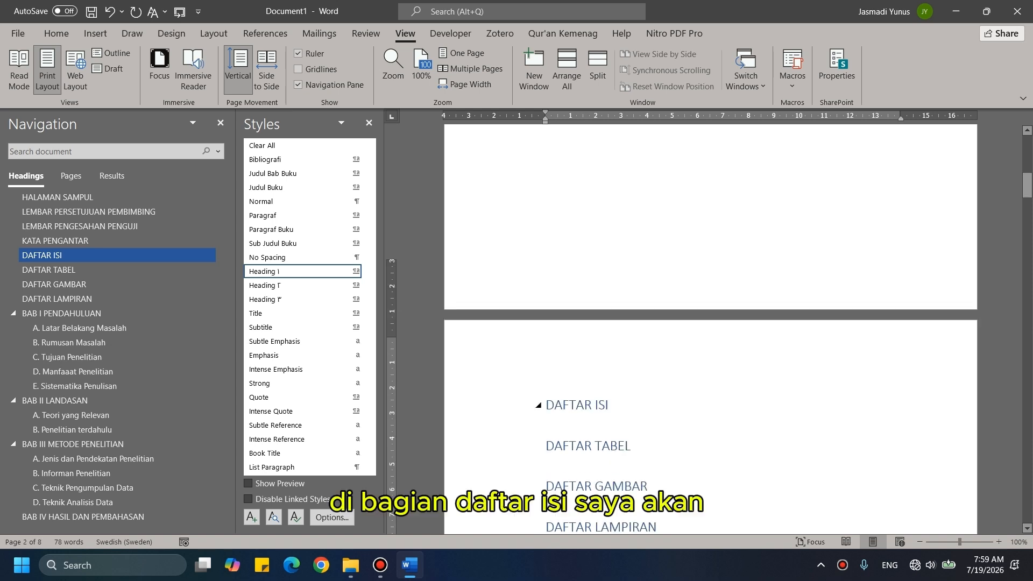
left_click(549, 387)
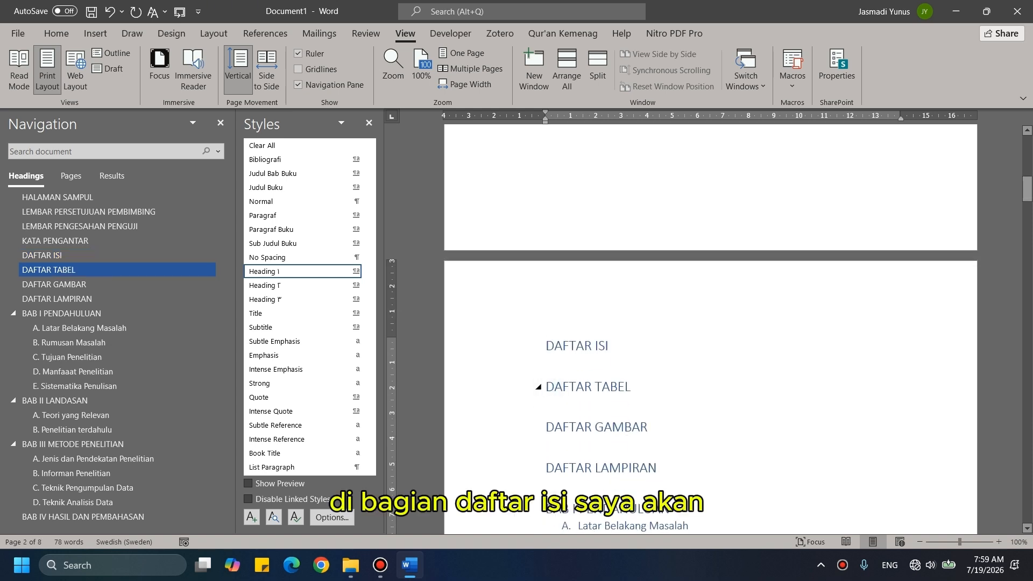
key("ctrl+Return")
Step: Set all text in the document to the Times New Roman font with the Automatic font colour
scroll(710, 323, "up", 10)
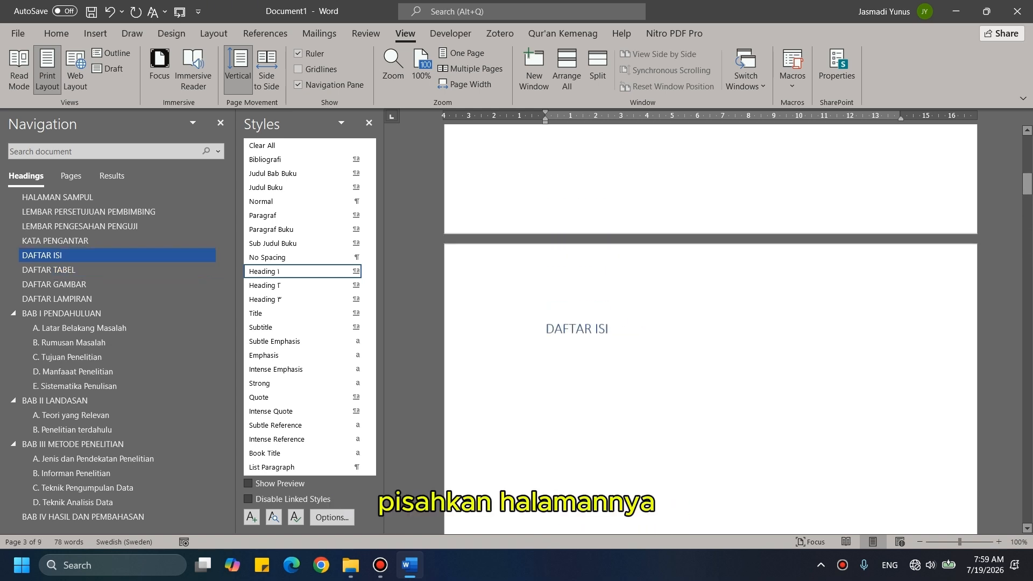
left_click(554, 331)
left_click(512, 334)
scroll(511, 334, "up", 10)
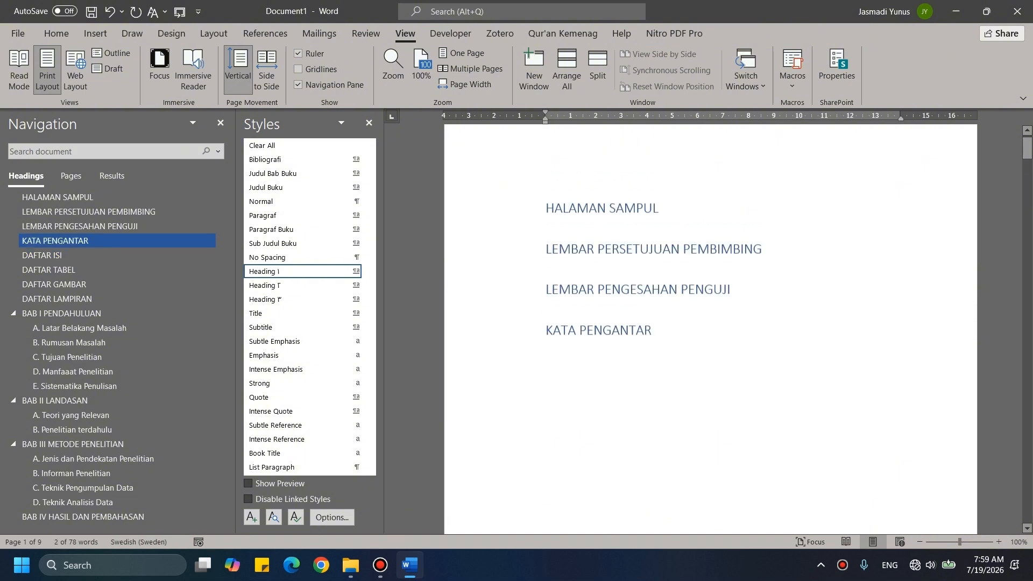
left_click(538, 313)
key("ctrl+a")
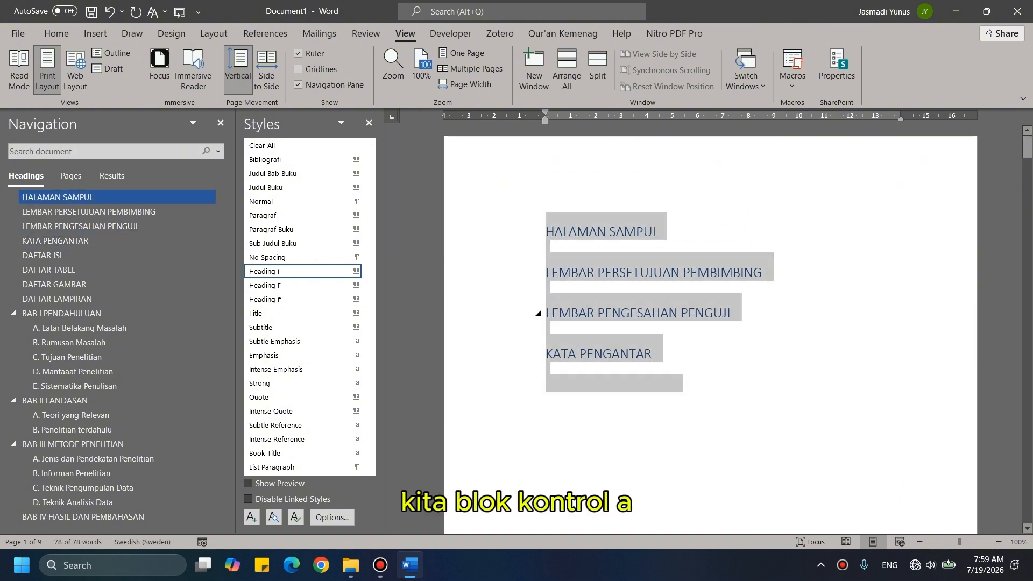
left_click(56, 33)
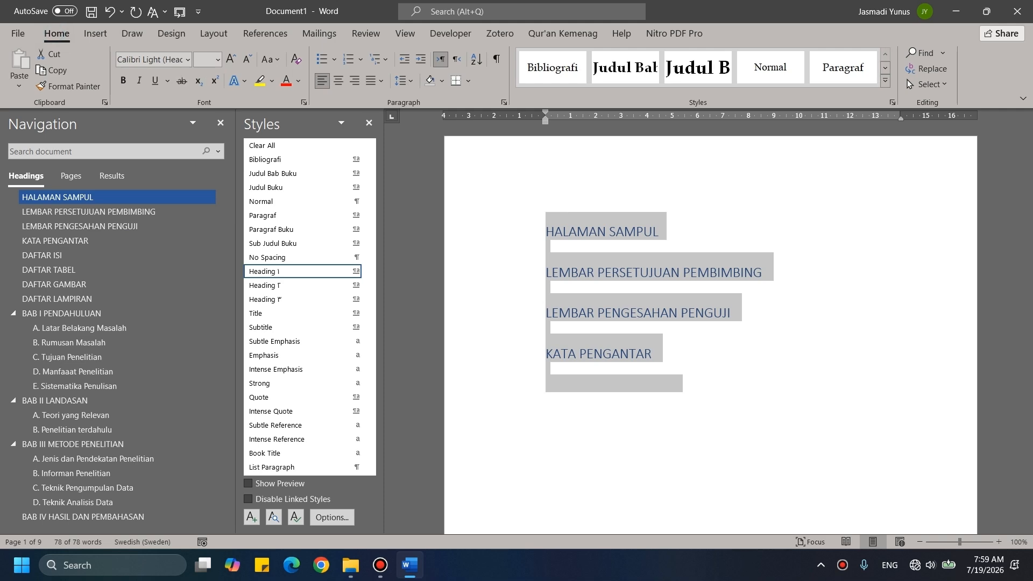
left_click(188, 60)
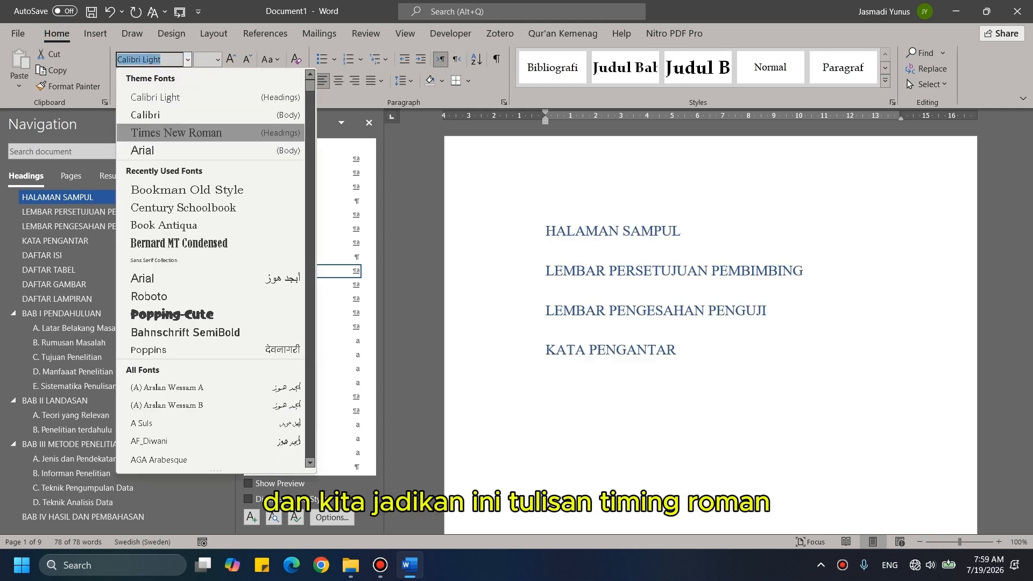
left_click(178, 133)
left_click(298, 80)
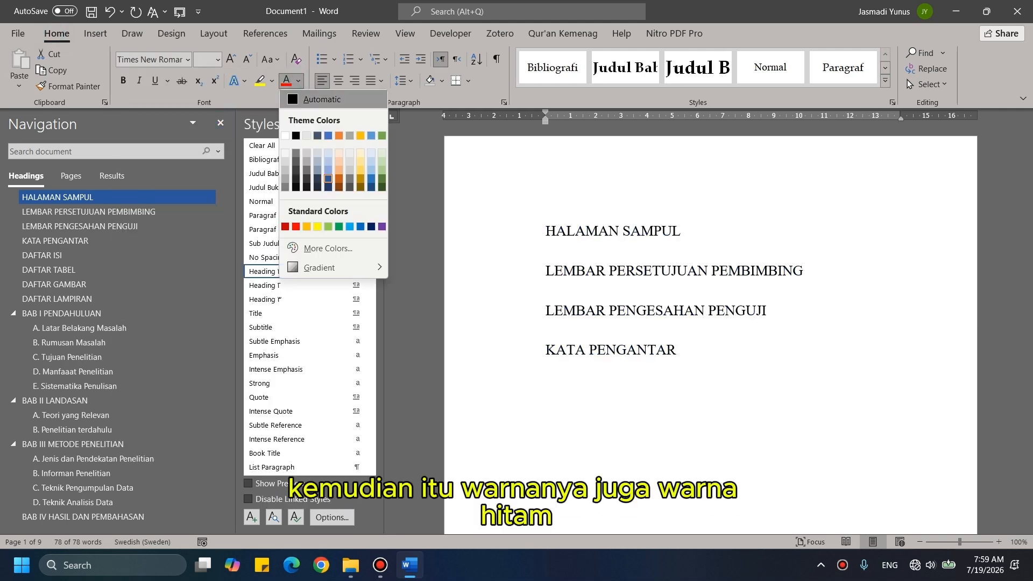
left_click(322, 99)
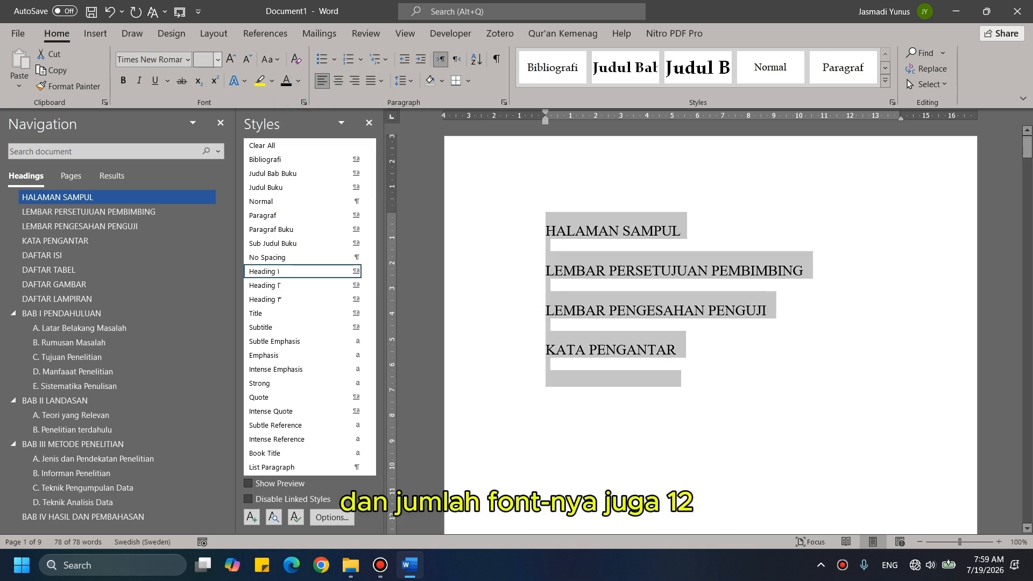
Step: Set the font size of all text to 12 and the paragraph spacing before to 0 pt
left_click(217, 60)
left_click(206, 141)
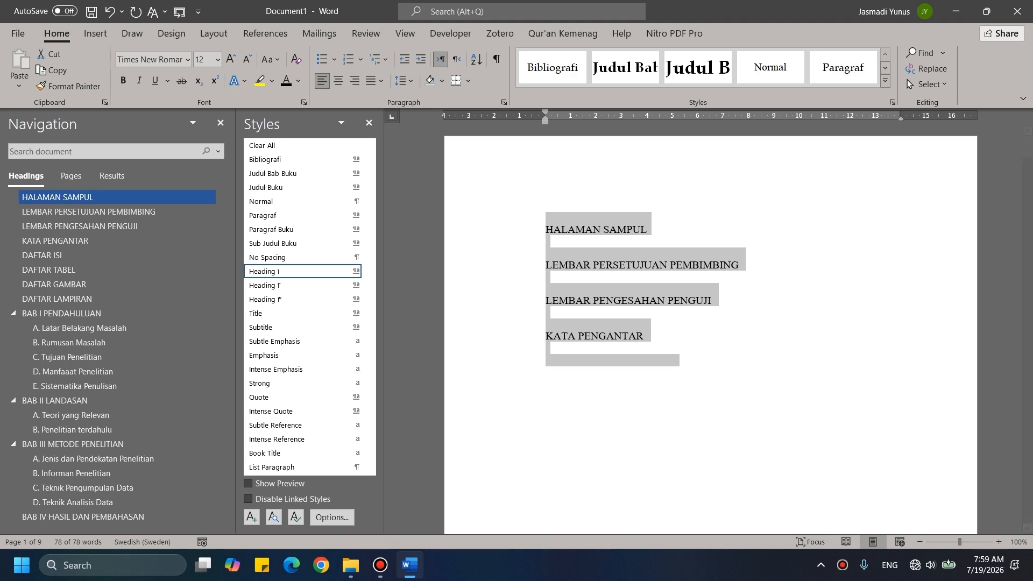
left_click(504, 103)
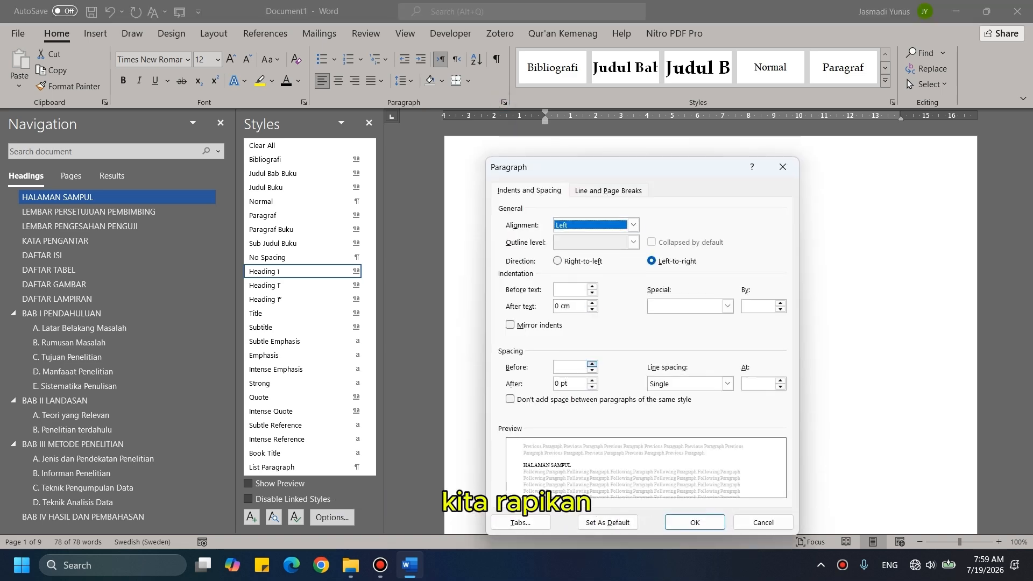
left_click(592, 370)
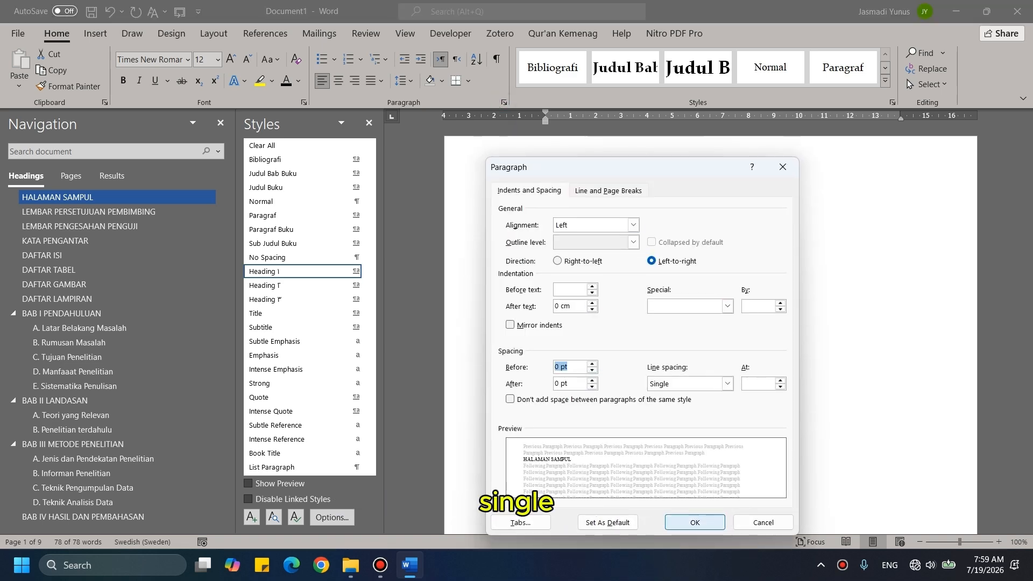
left_click(695, 522)
left_click(545, 245)
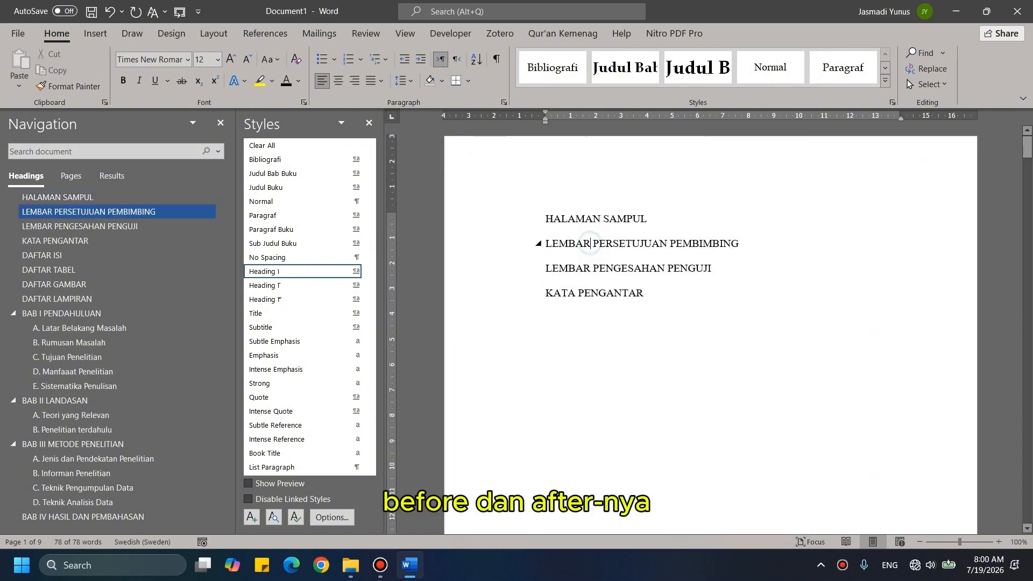
Step: Make the main headings from HALAMAN SAMPUL through BAB I PENDAHULUAN bold
left_click_drag(509, 218, 510, 304)
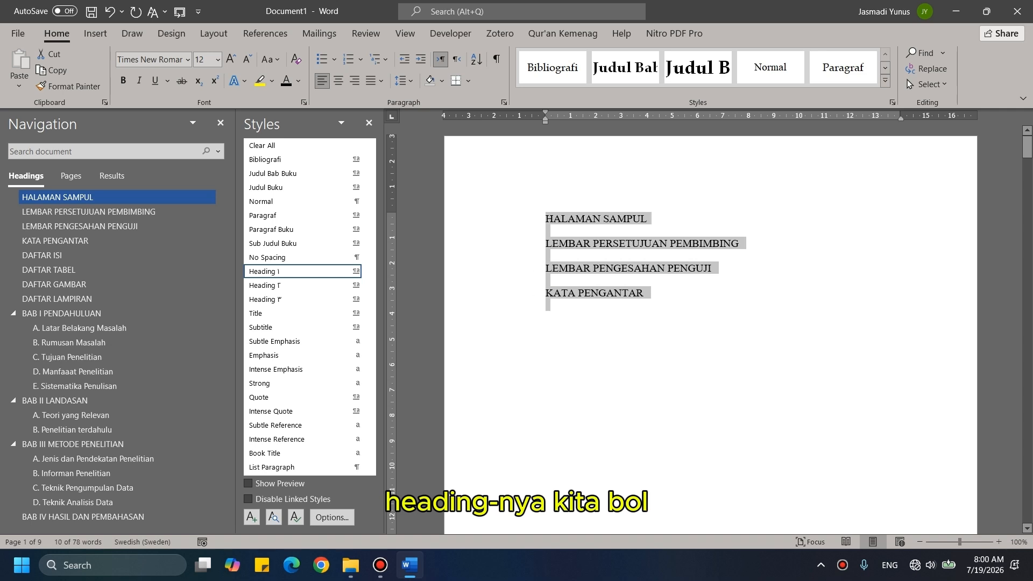
key("ctrl+b")
scroll(710, 329, "down", 5)
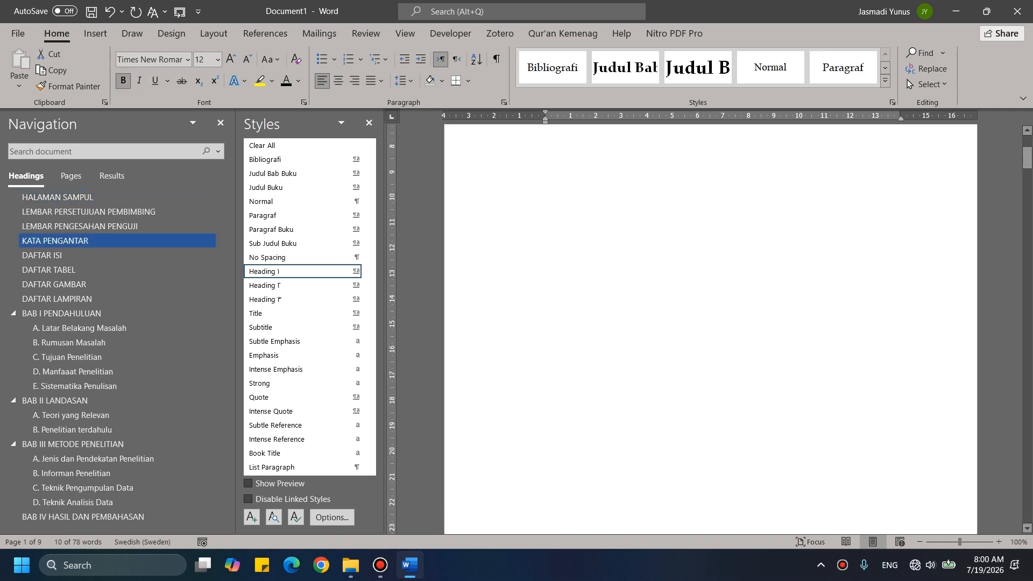
scroll(710, 329, "down", 8)
left_click(521, 278)
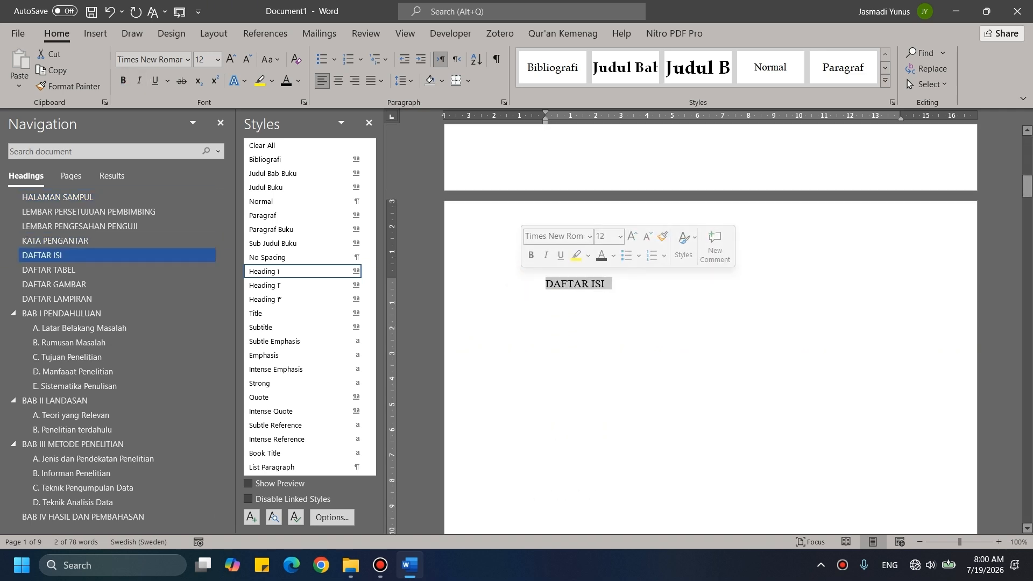
left_click(123, 81)
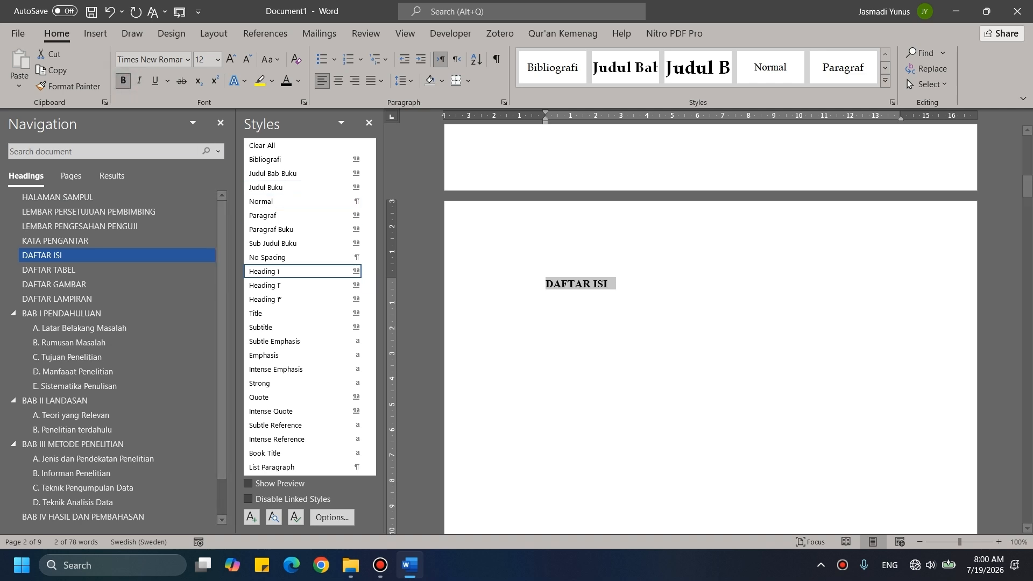
scroll(710, 328, "down", 10)
left_click_drag(525, 295, 525, 370)
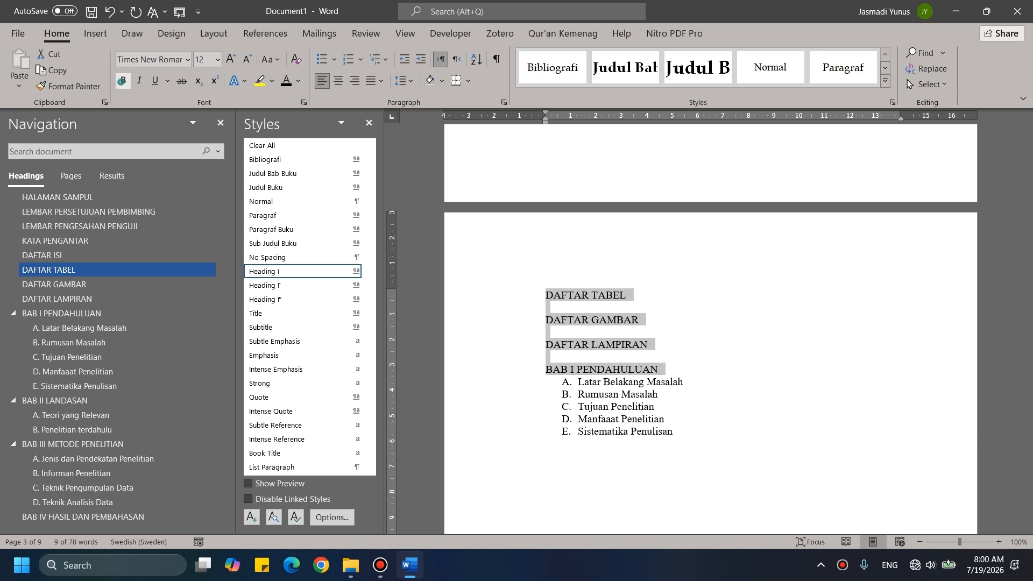
left_click(123, 80)
left_click(585, 295)
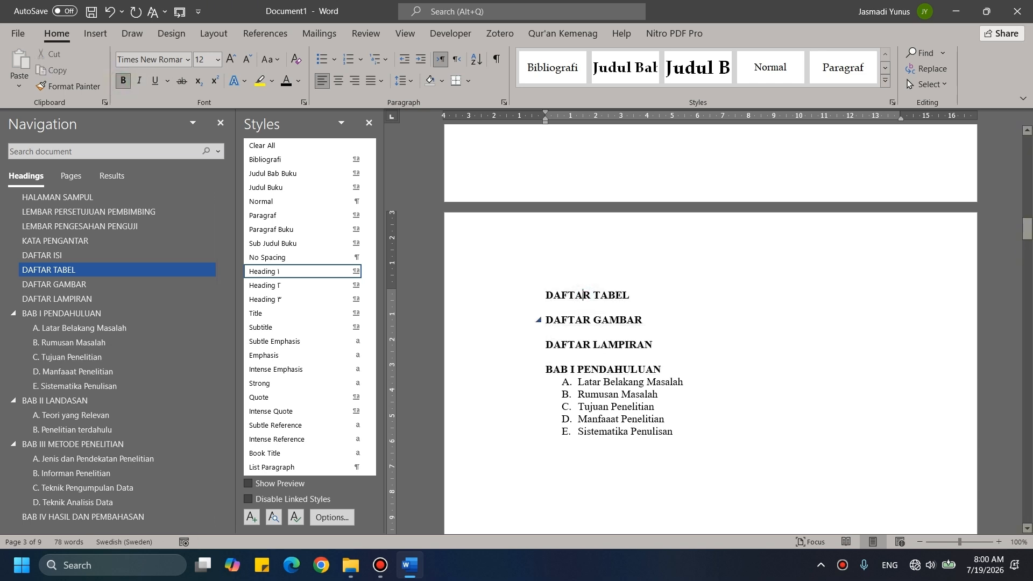
Step: Insert page breaks before the DAFTAR GAMBAR, DAFTAR LAMPIRAN and BAB I PENDAHULUAN headings so each starts on its own page
left_click(546, 320)
key("ctrl+Return")
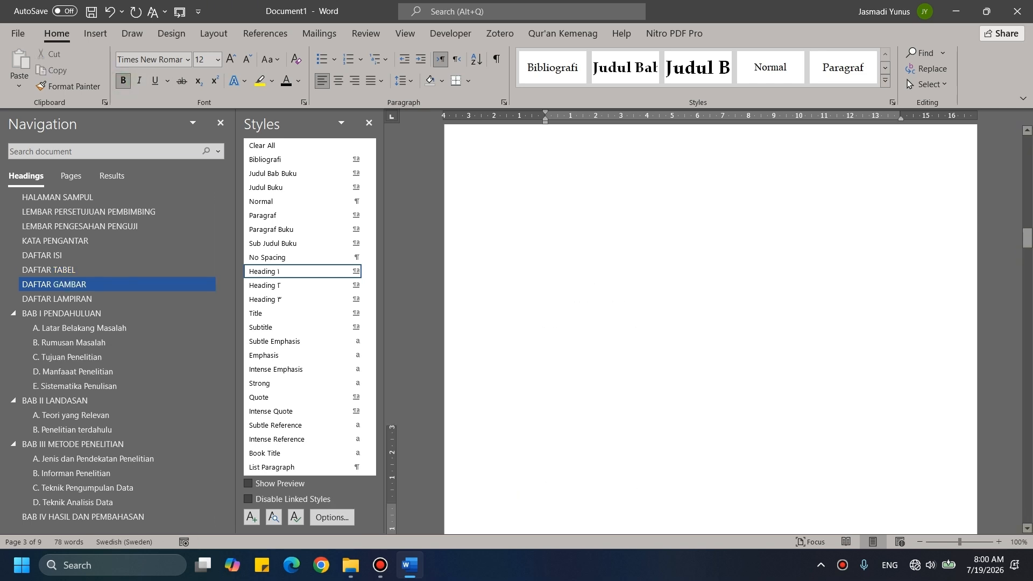
left_click(546, 373)
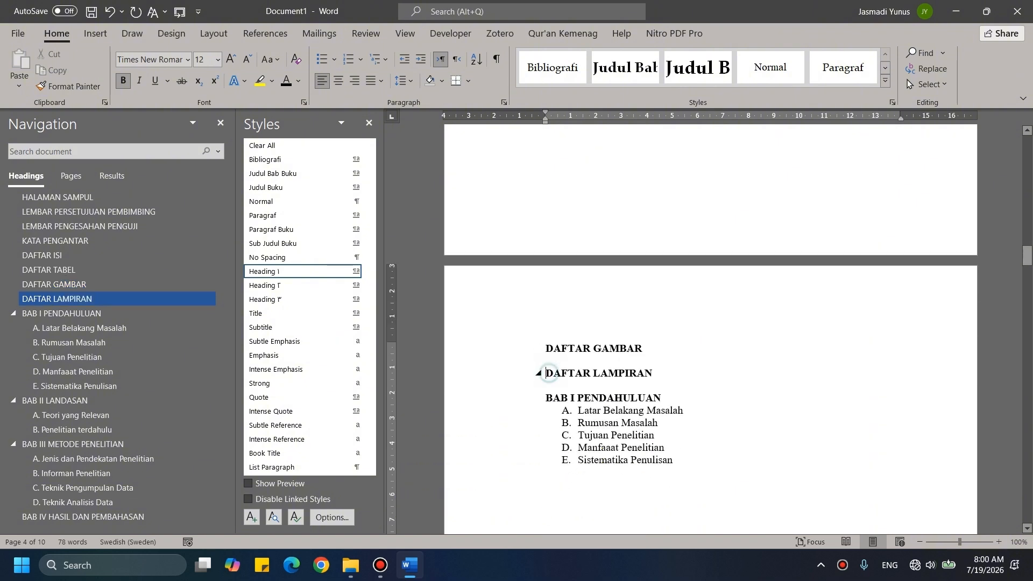
key("ctrl+Return")
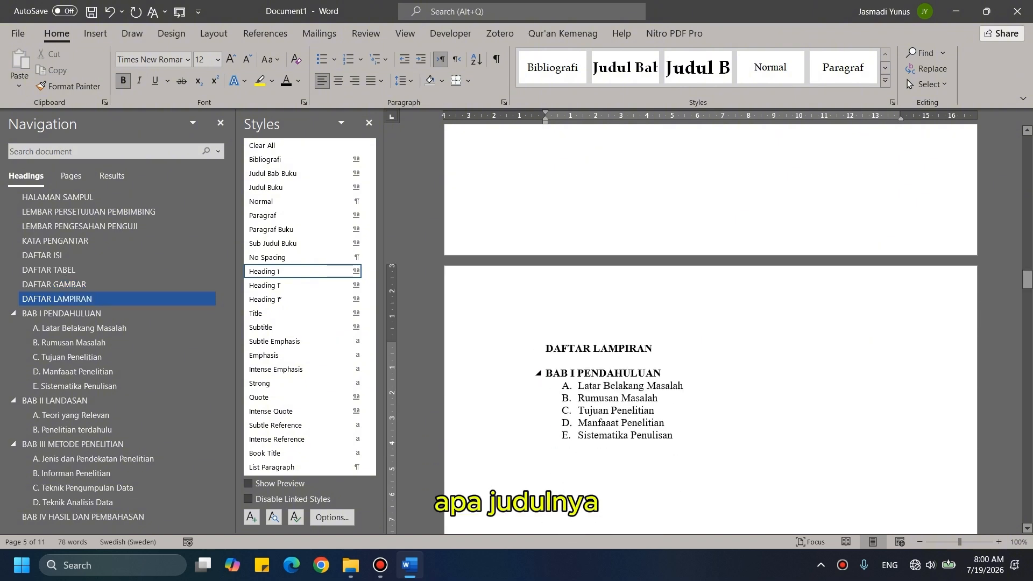
left_click(547, 373)
key("ctrl+Return")
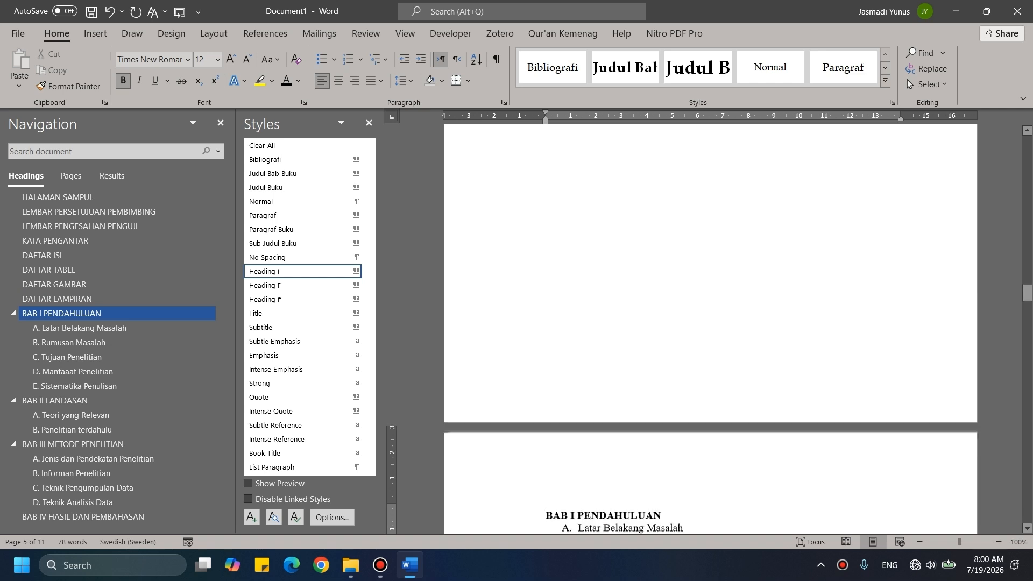
Step: Go back to the DAFTAR ISI heading and center it on its page
scroll(710, 330, "up", 11)
left_click(42, 256)
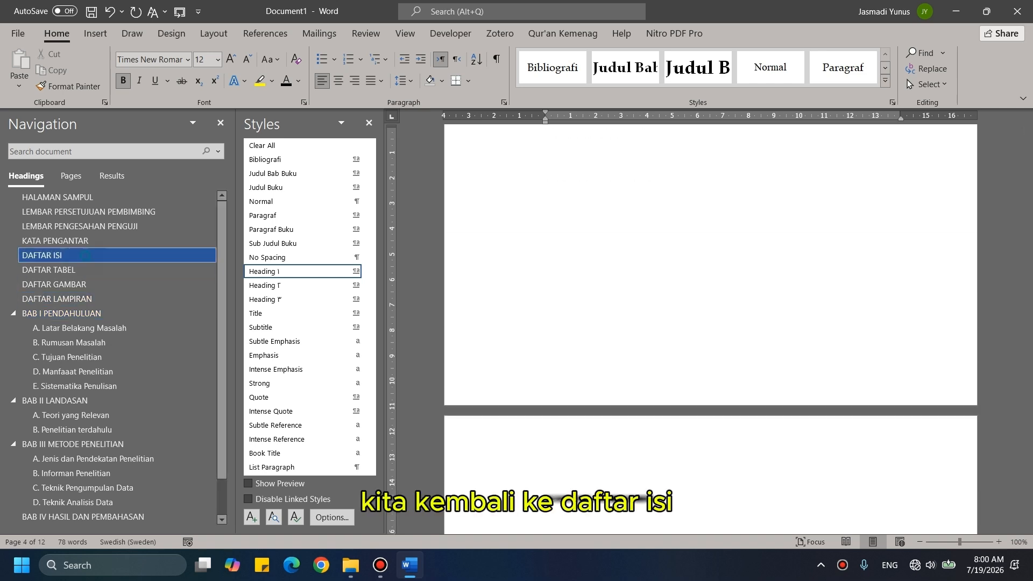
scroll(711, 329, "up", 10)
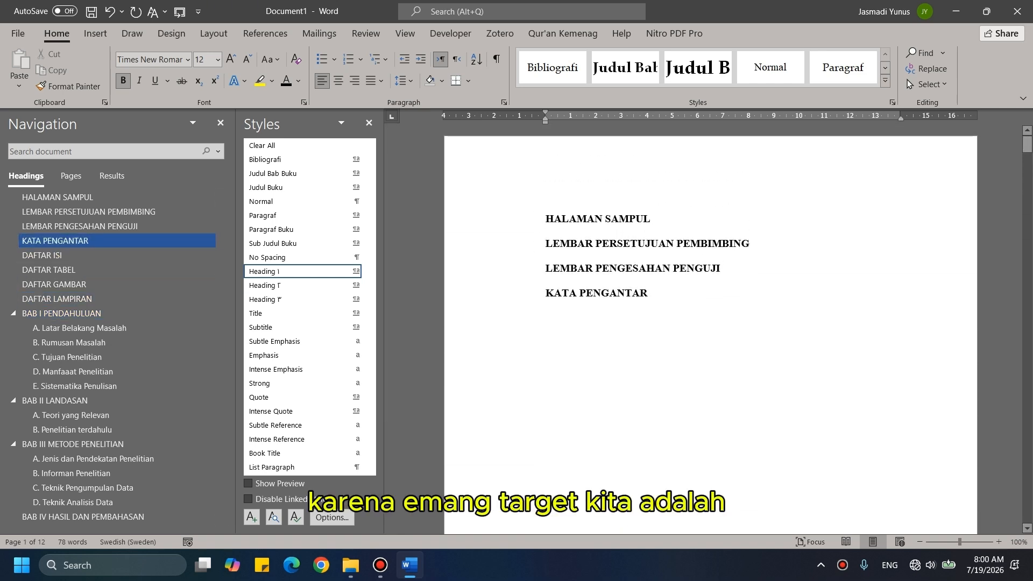
scroll(711, 330, "down", 2)
scroll(560, 337, "down", 8)
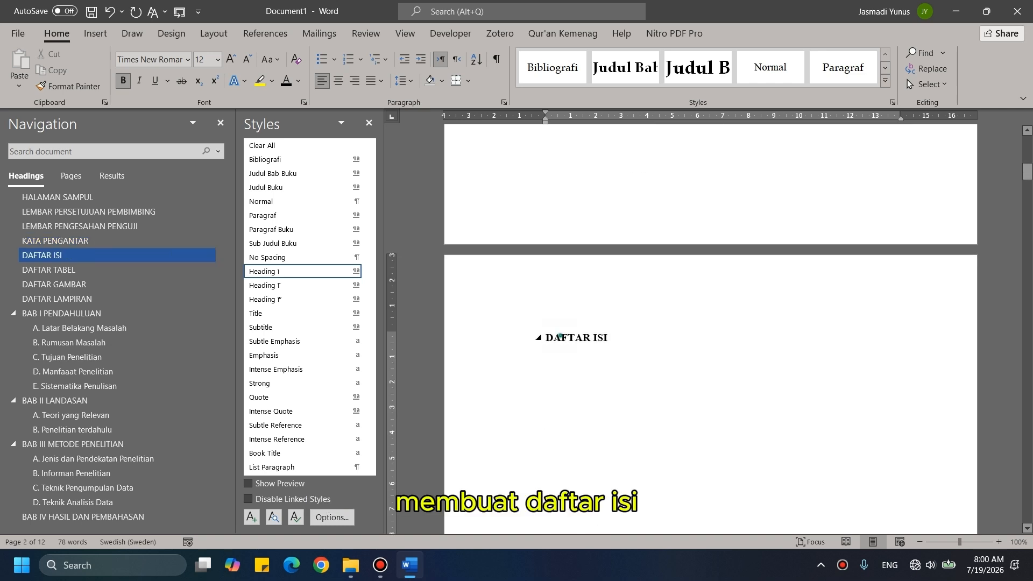
left_click(339, 81)
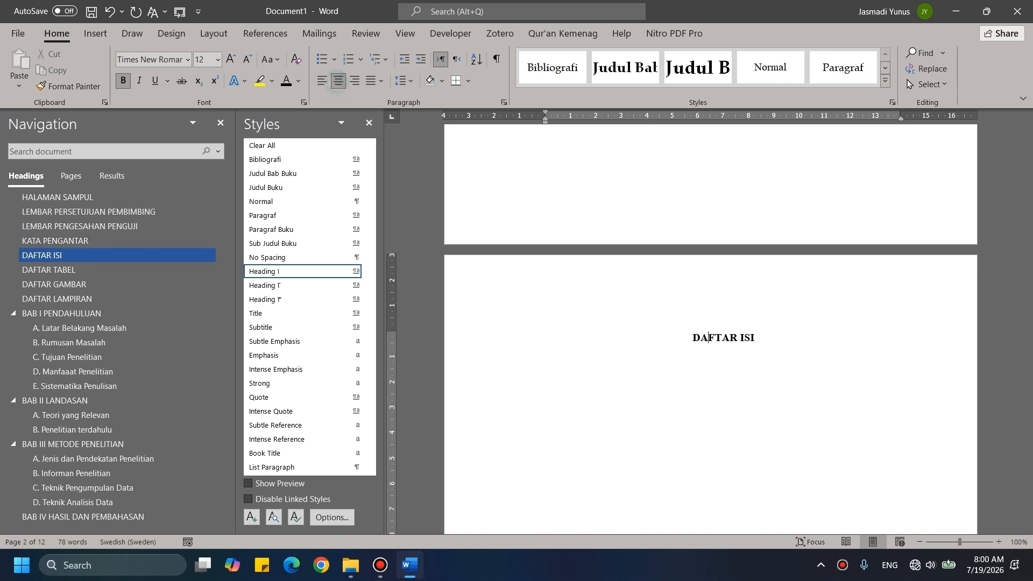
Step: Insert a custom table of contents showing 2 heading levels on the empty line below the DAFTAR ISI heading
left_click(729, 361)
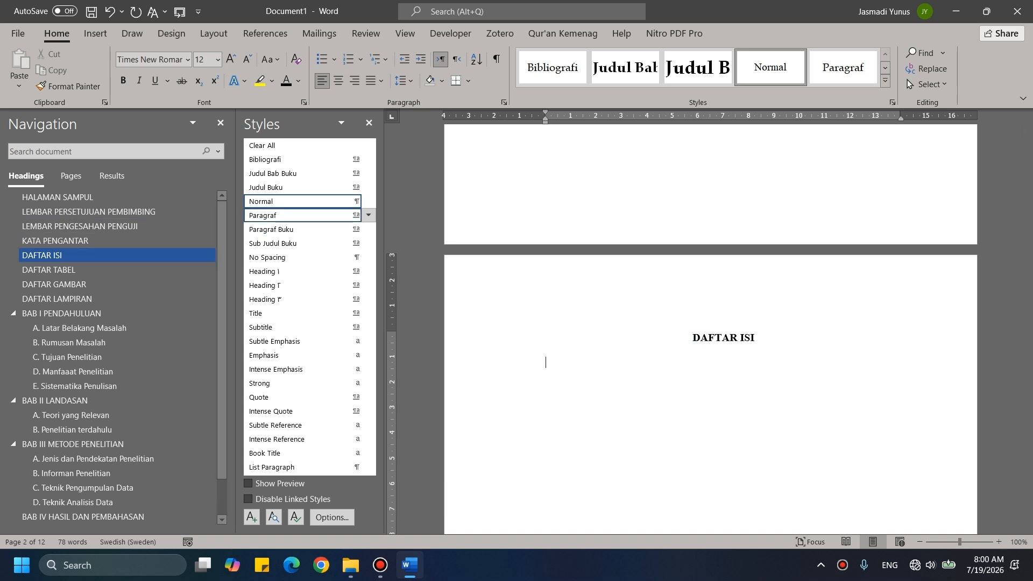
scroll(710, 328, "down", 15)
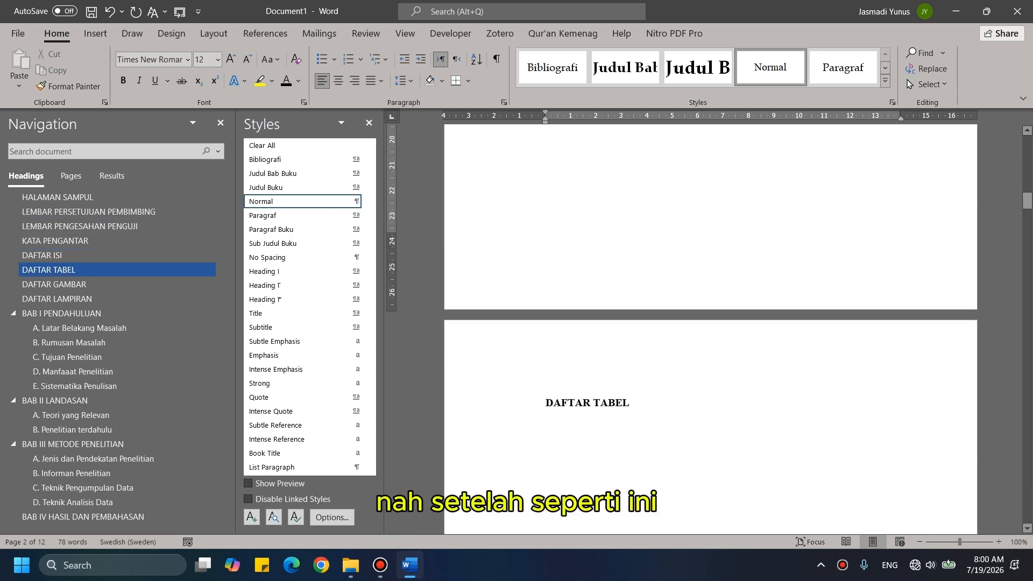
scroll(710, 328, "up", 15)
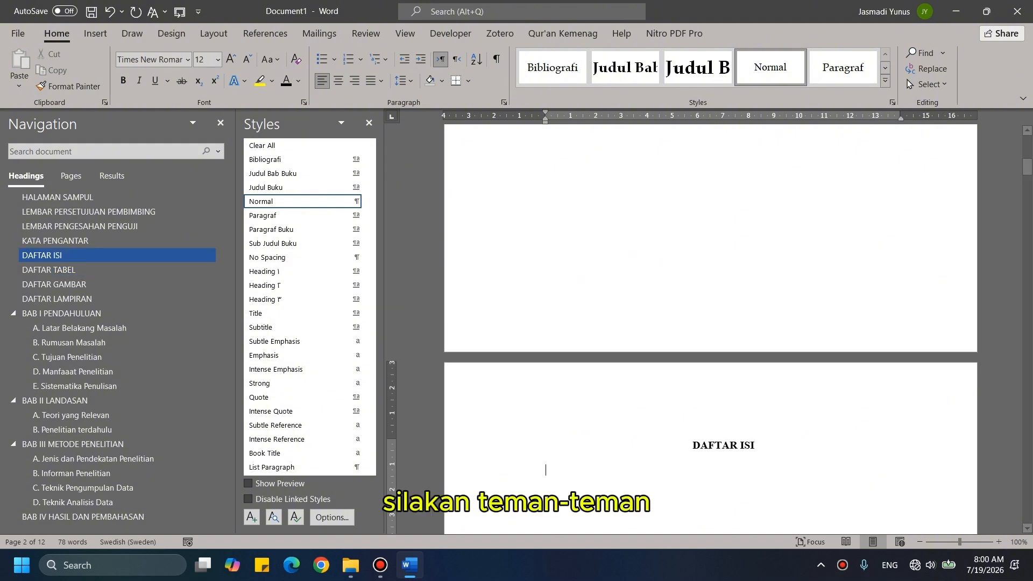
left_click(95, 33)
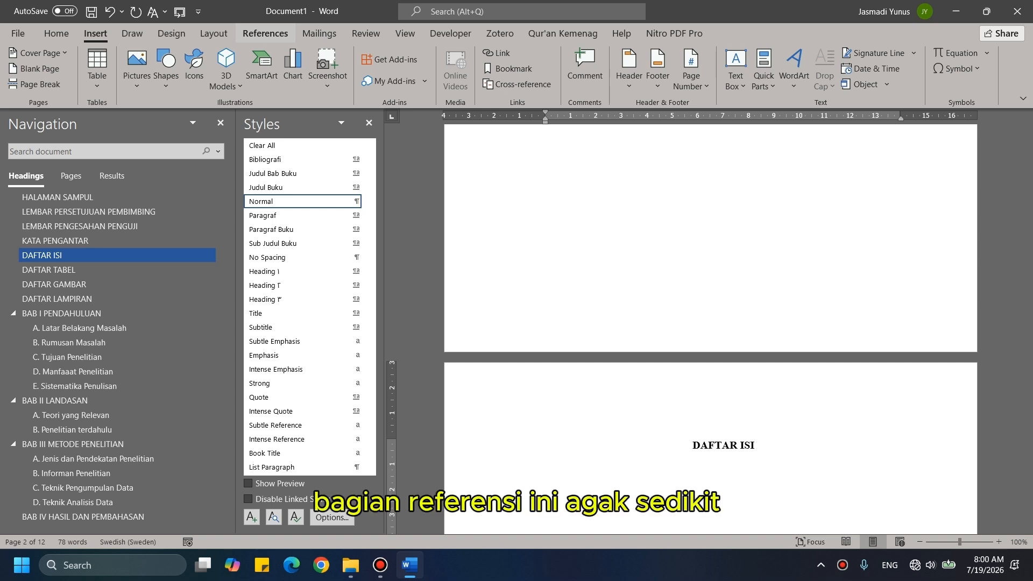
left_click(265, 34)
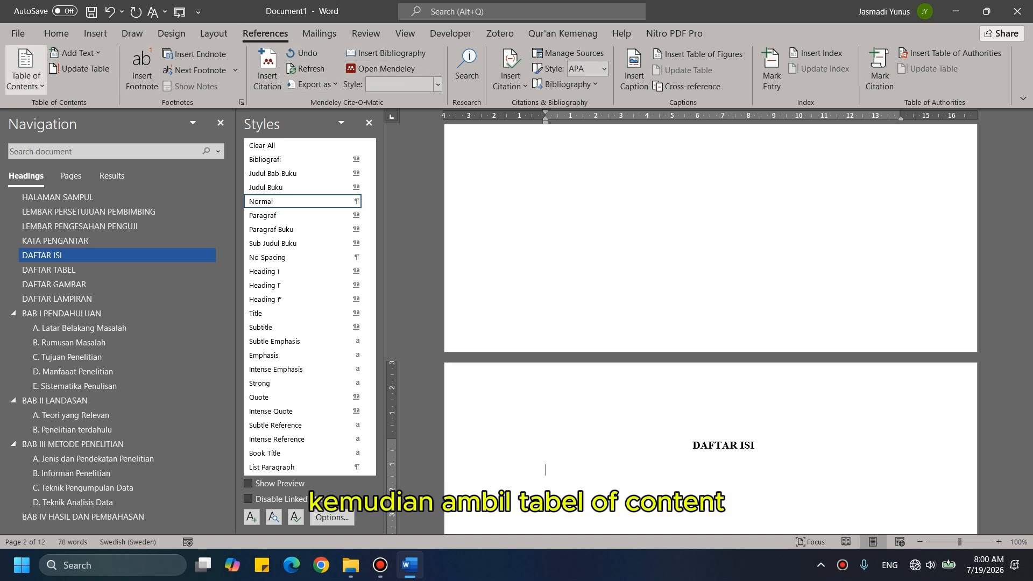
left_click(25, 75)
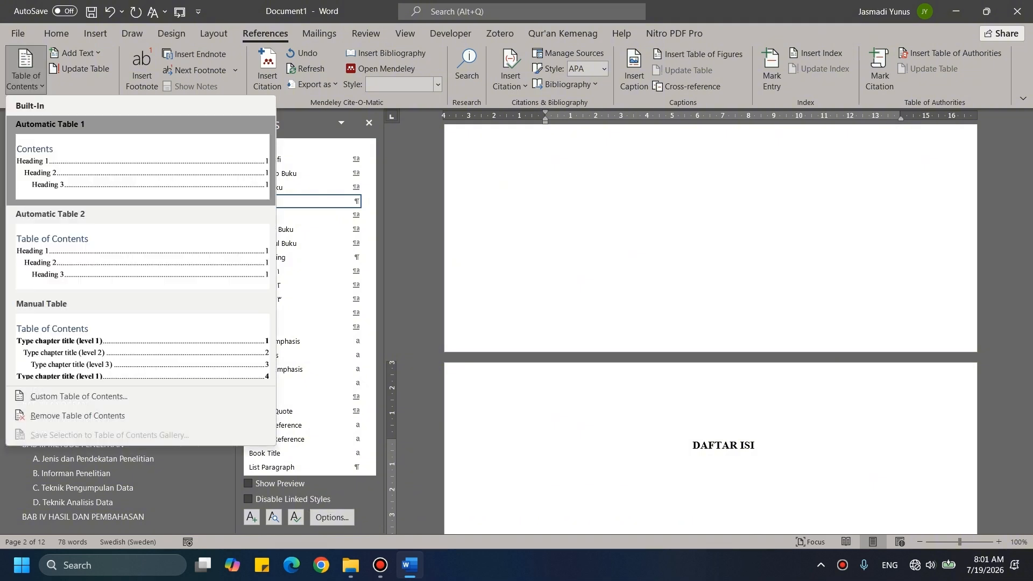
left_click(74, 397)
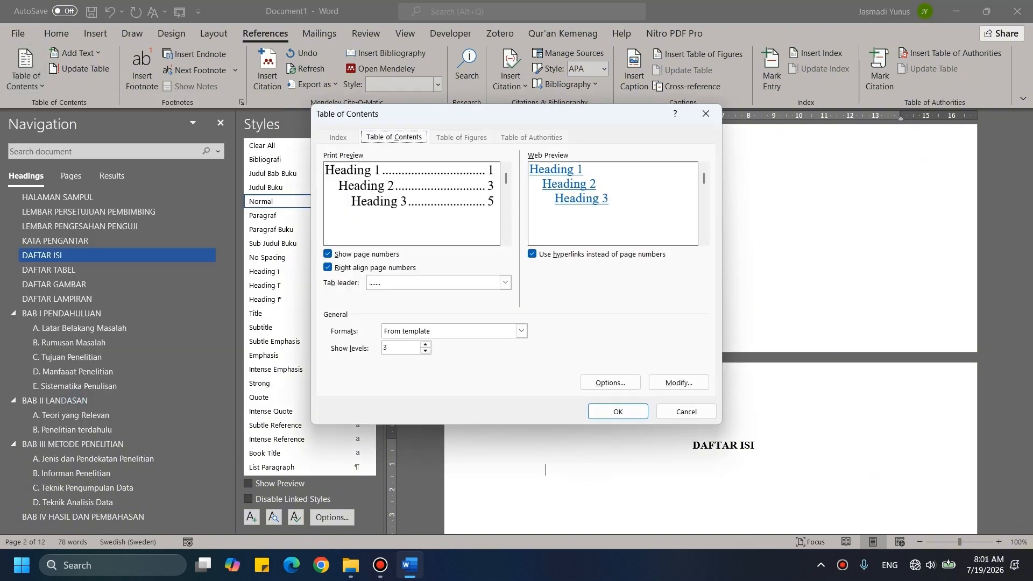
left_click(425, 351)
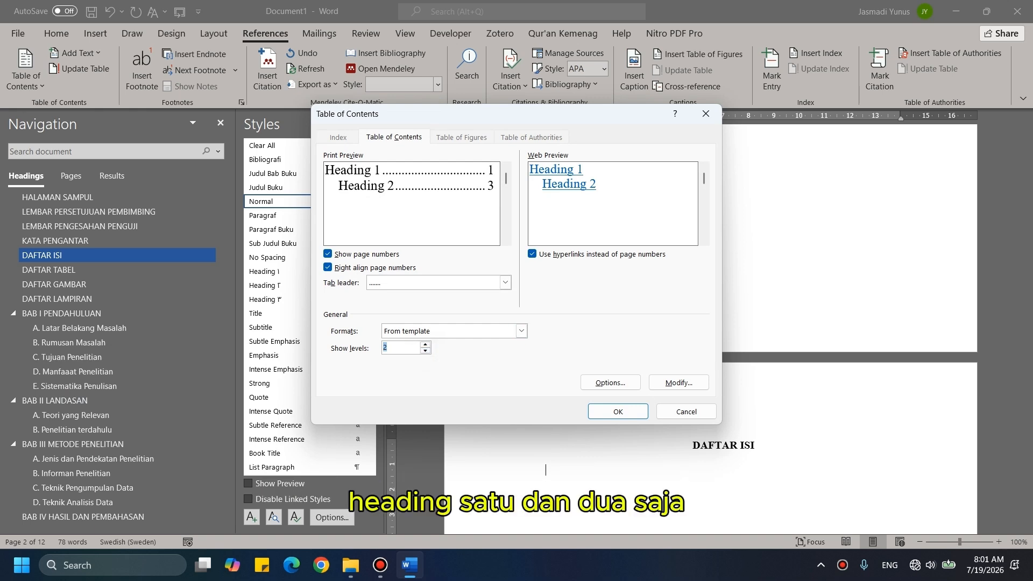
key("Return")
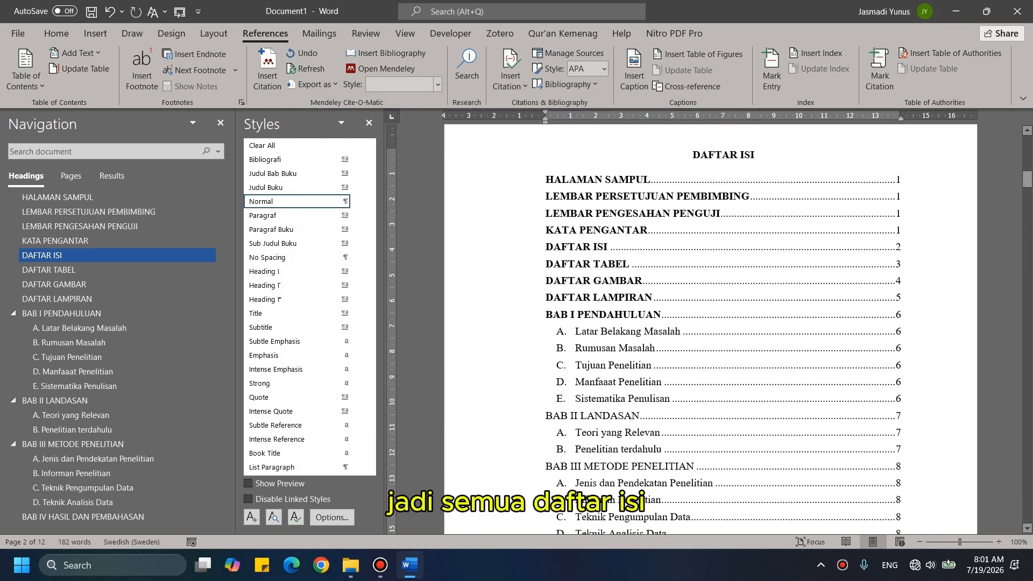
Step: Indent the BAB I and BAB II sub-entries in the table of contents to about 1.25 cm, with BAB II's tab stop at about 1.75 cm
left_click_drag(501, 330, 487, 400)
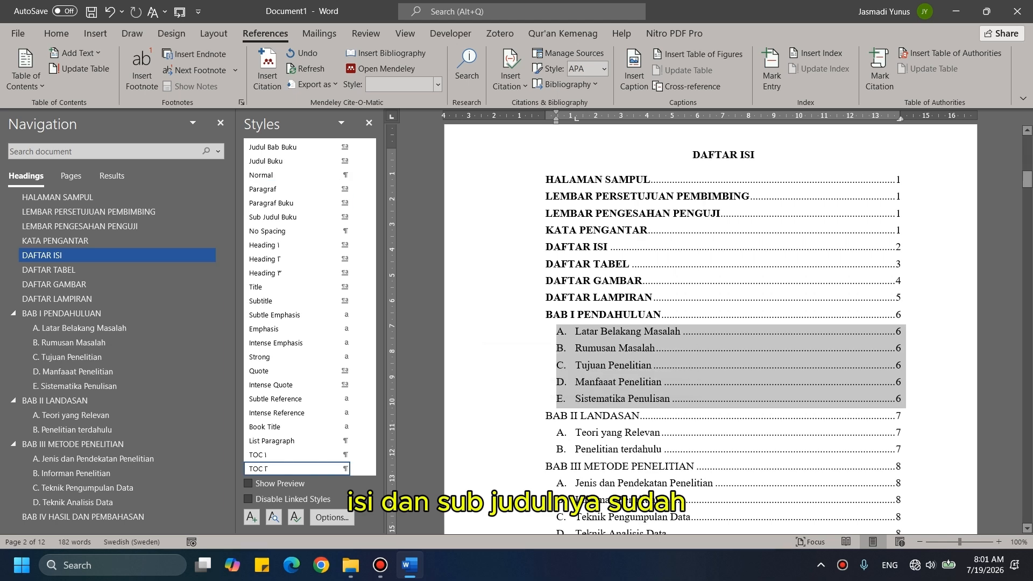
left_click_drag(556, 122, 577, 123)
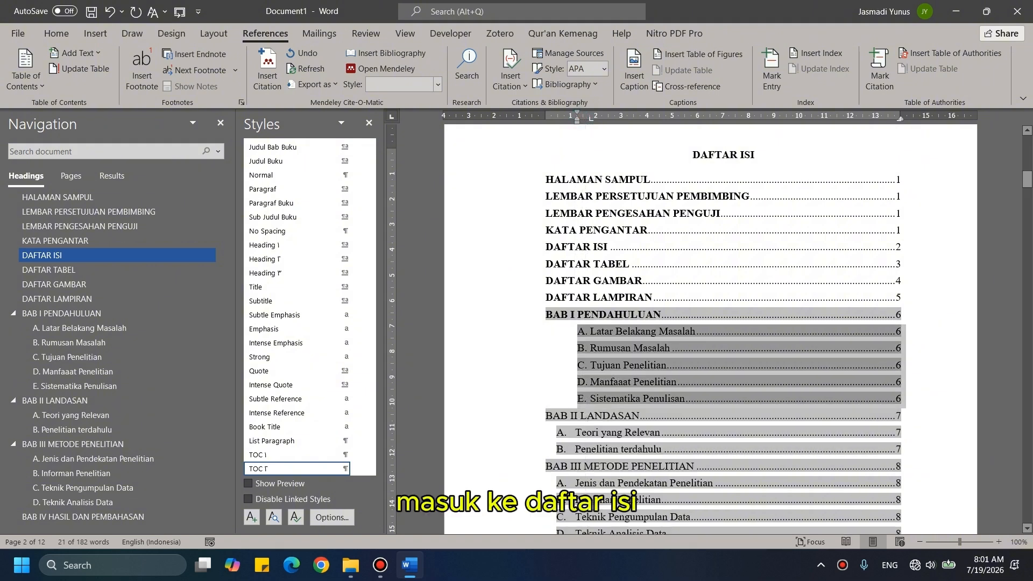
scroll(711, 322, "down", 1)
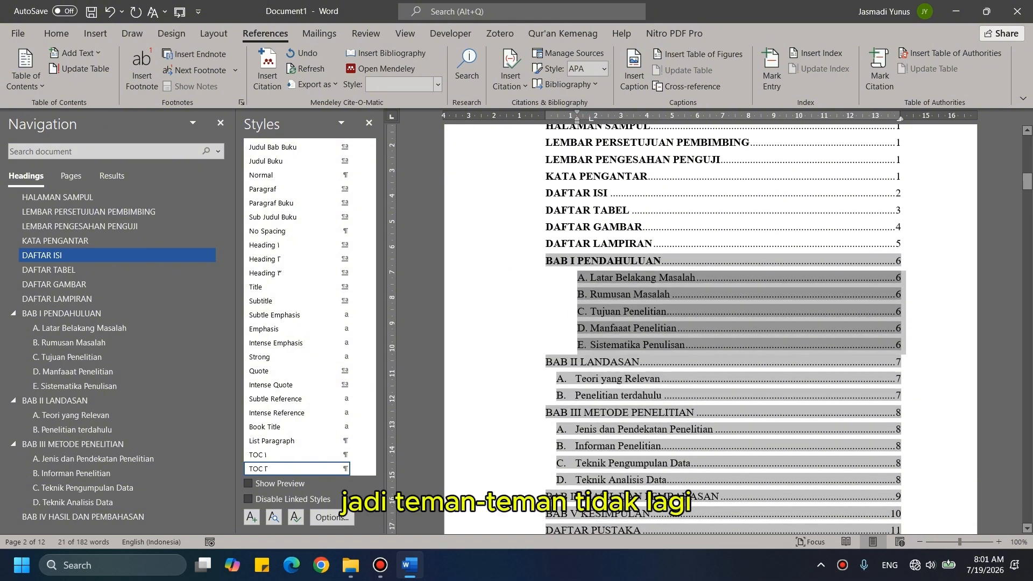
left_click_drag(526, 377, 526, 395)
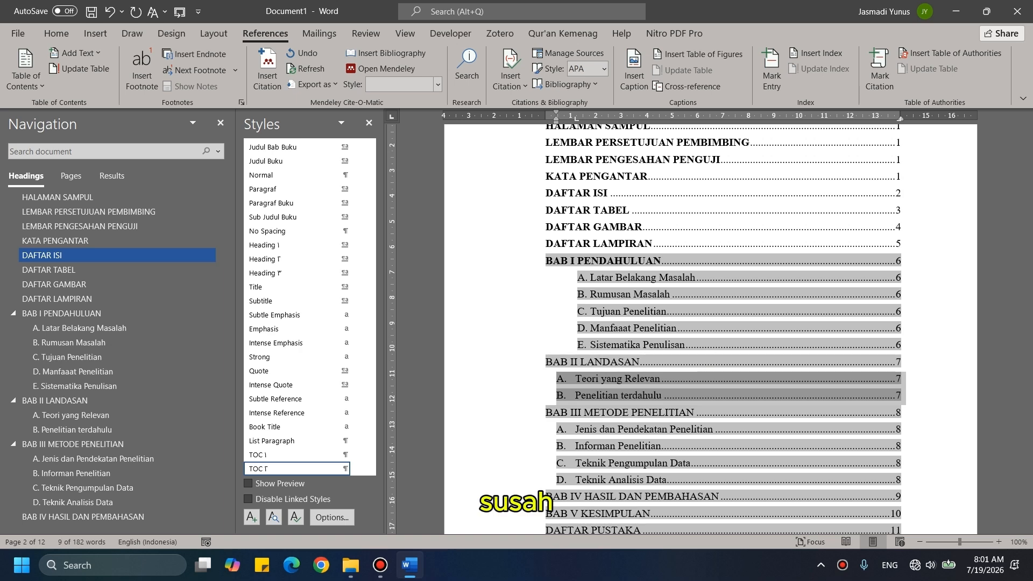
left_click_drag(556, 120, 576, 120)
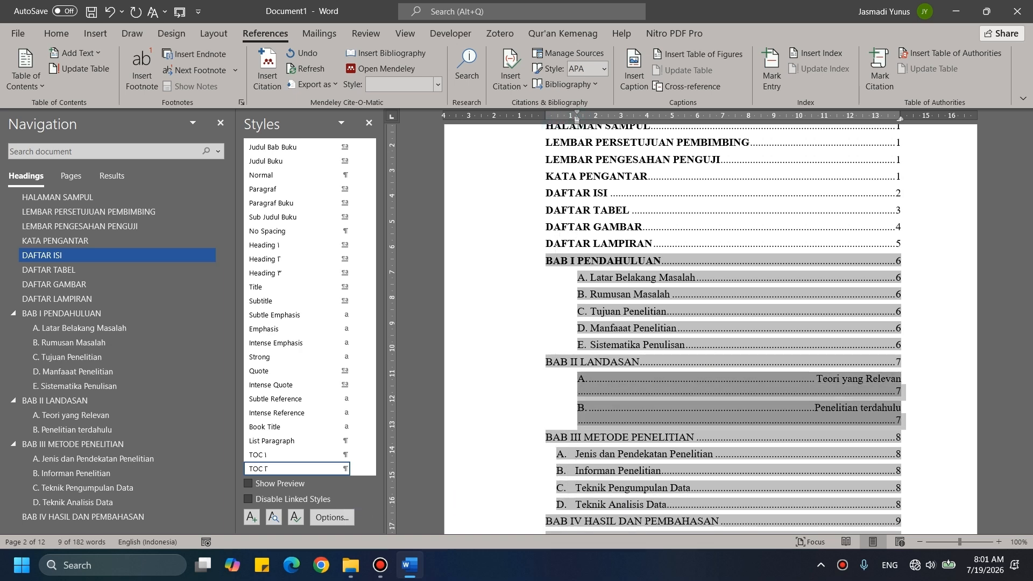
left_click_drag(577, 119, 591, 119)
Step: Indent the BAB III sub-entries in the table of contents to about 1.25 cm, with their tab stop at about 1.75 cm
scroll(727, 263, "down", 5)
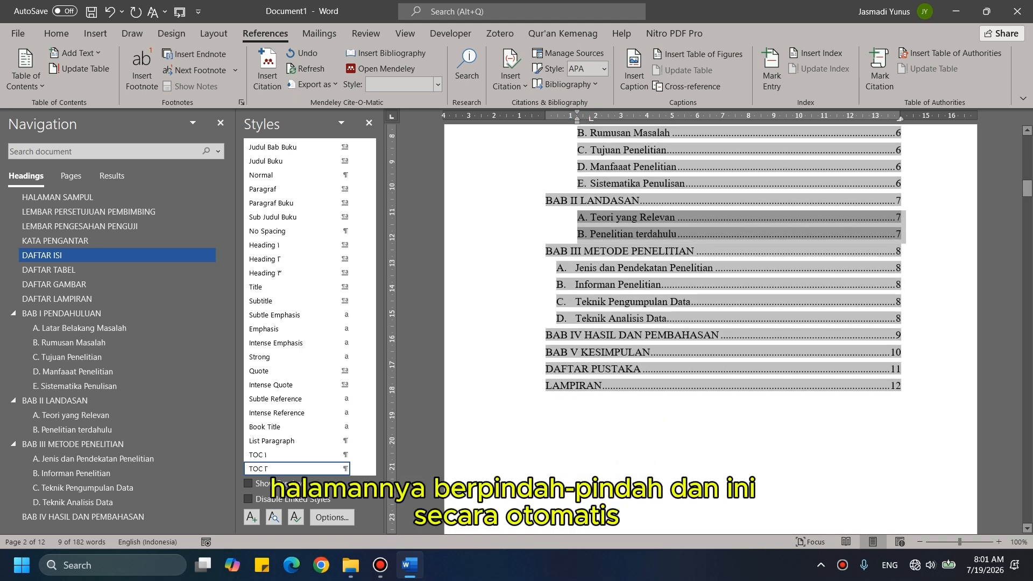
left_click_drag(519, 268, 520, 318)
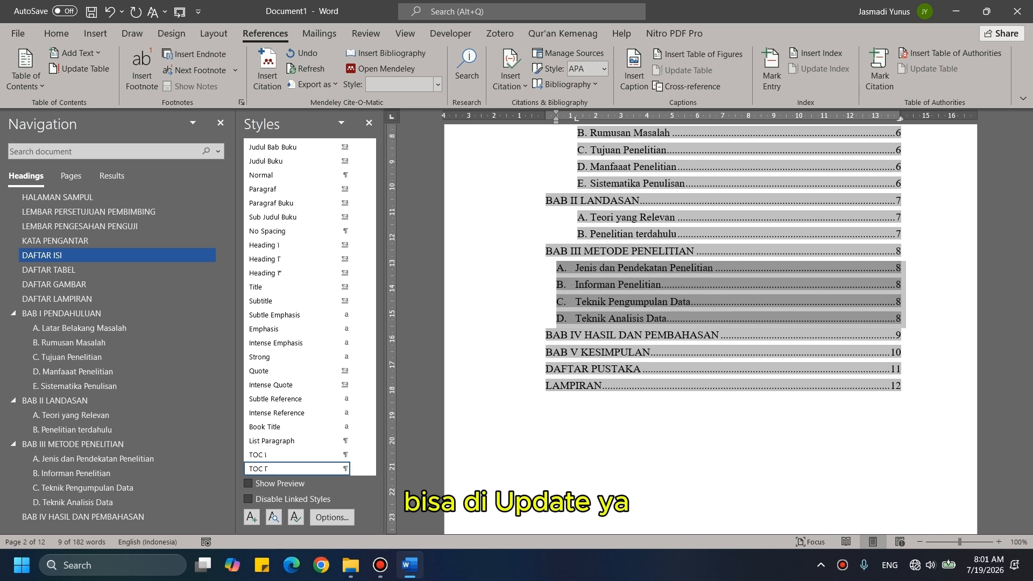
left_click_drag(576, 118, 590, 118)
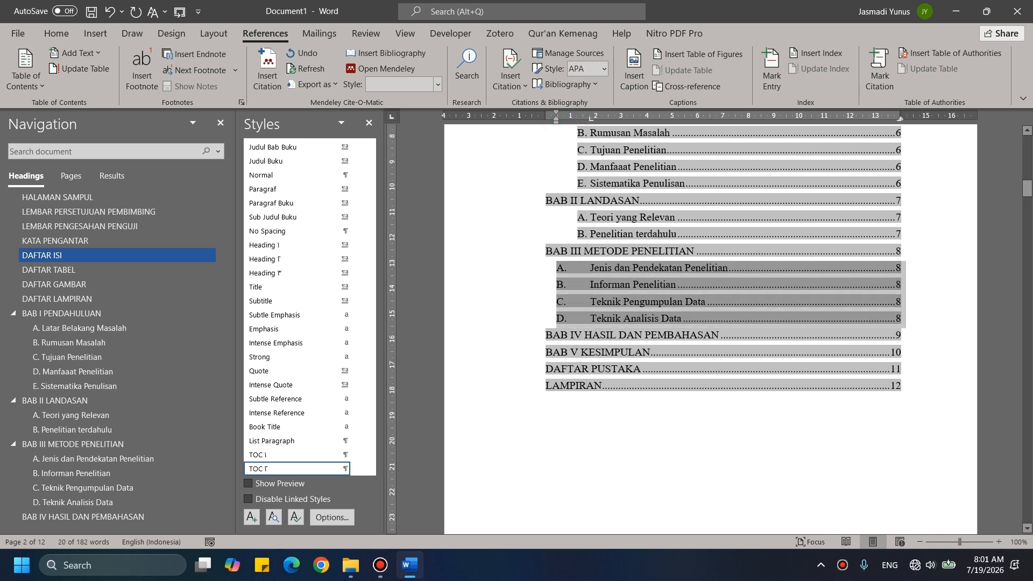
left_click_drag(556, 118, 576, 118)
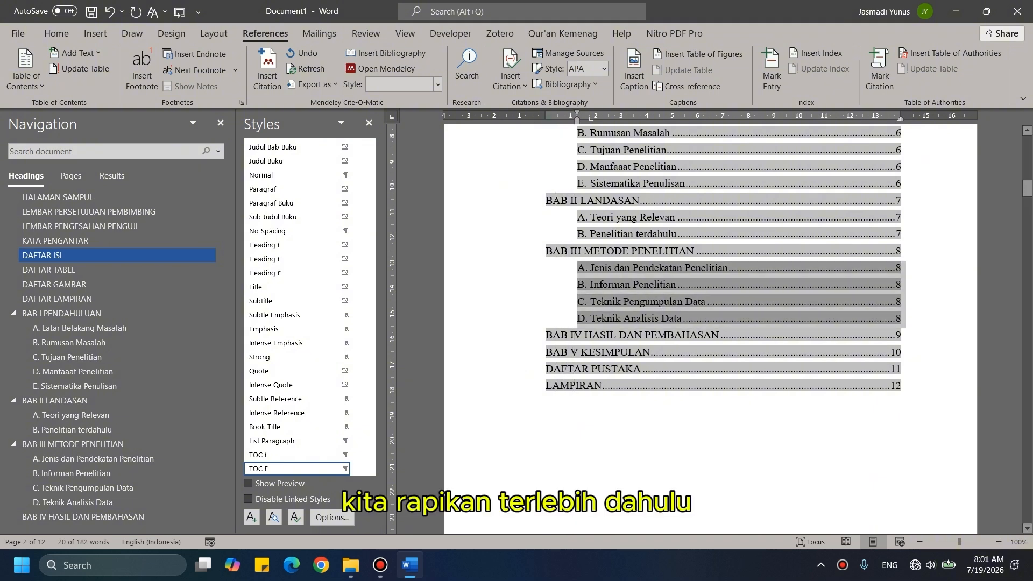
left_click(608, 429)
Step: Review the whole table of contents from HALAMAN SAMPUL to LAMPIRAN, checking the alignment of entries and sub-entries
scroll(609, 429, "up", 5)
left_click(574, 372)
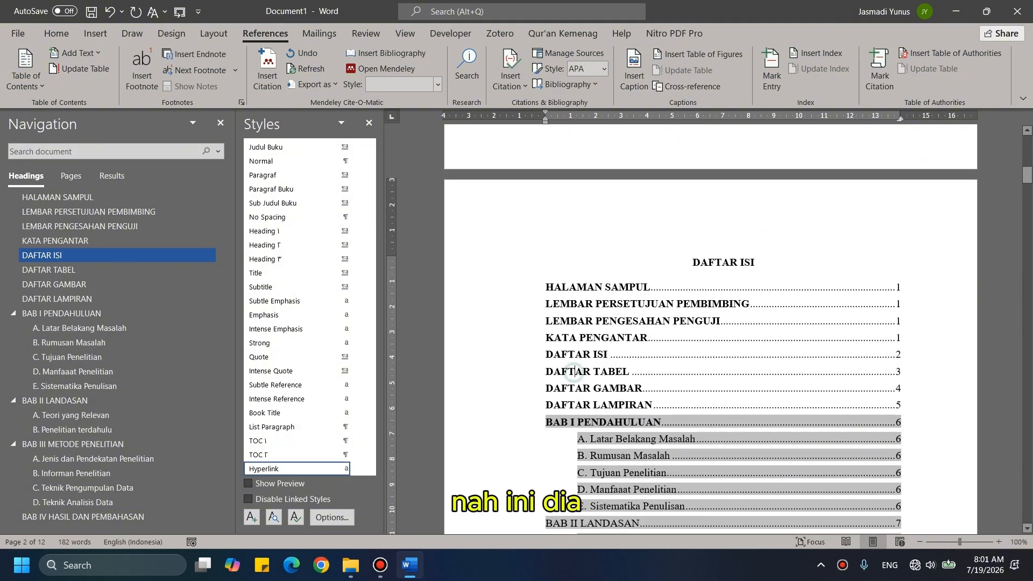
left_click(588, 283)
left_click(662, 260)
scroll(662, 262, "down", 3)
scroll(659, 266, "up", 2)
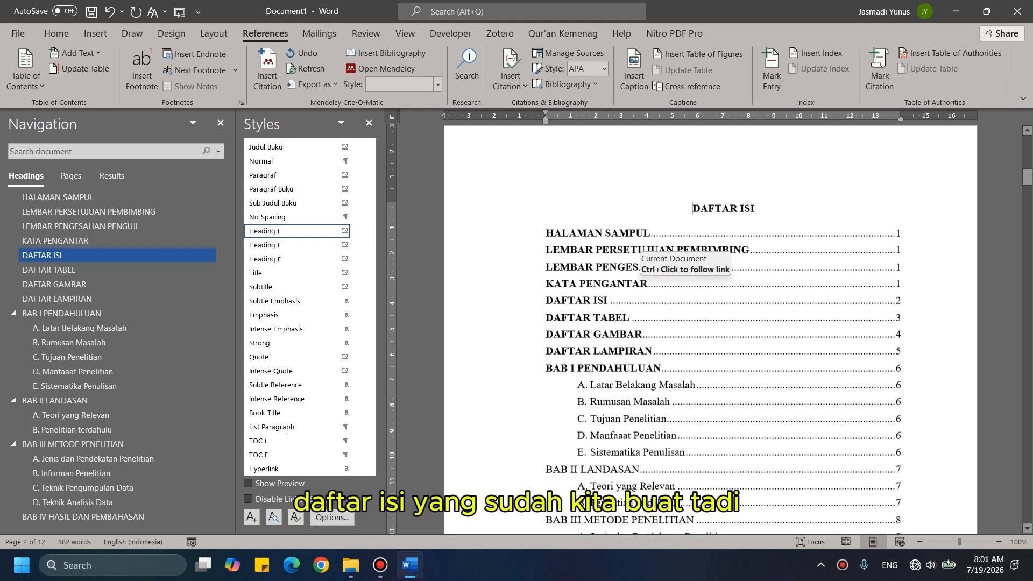
scroll(710, 329, "up", 4)
scroll(711, 329, "down", 5)
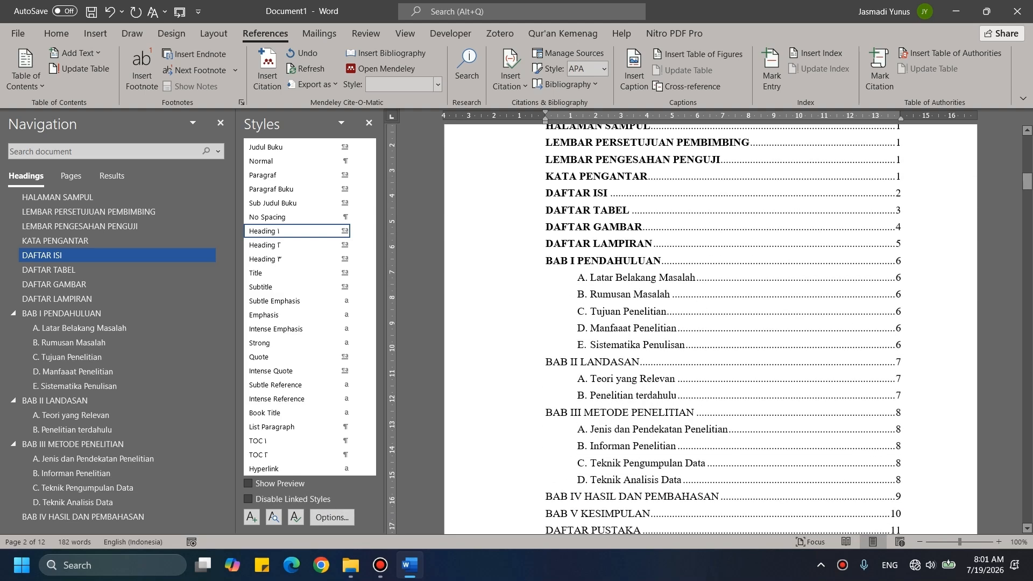
scroll(710, 329, "down", 6)
scroll(710, 328, "up", 3)
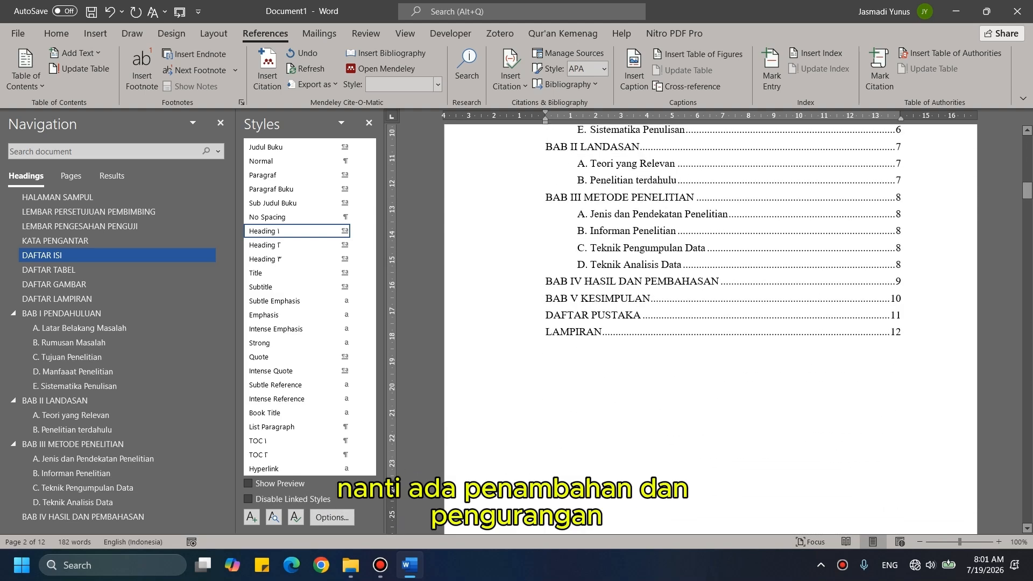
scroll(710, 328, "up", 4)
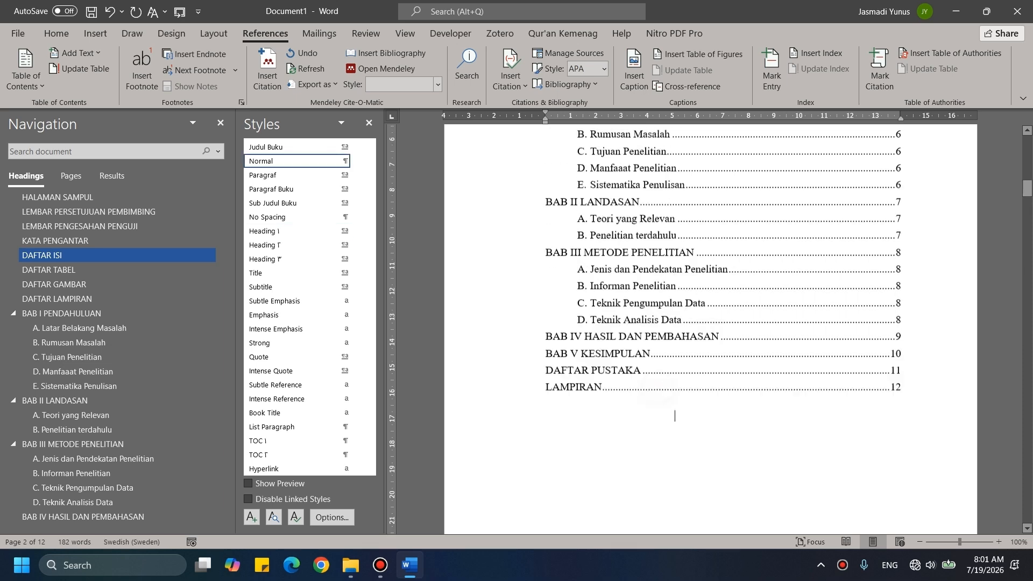
scroll(683, 191, "up", 1)
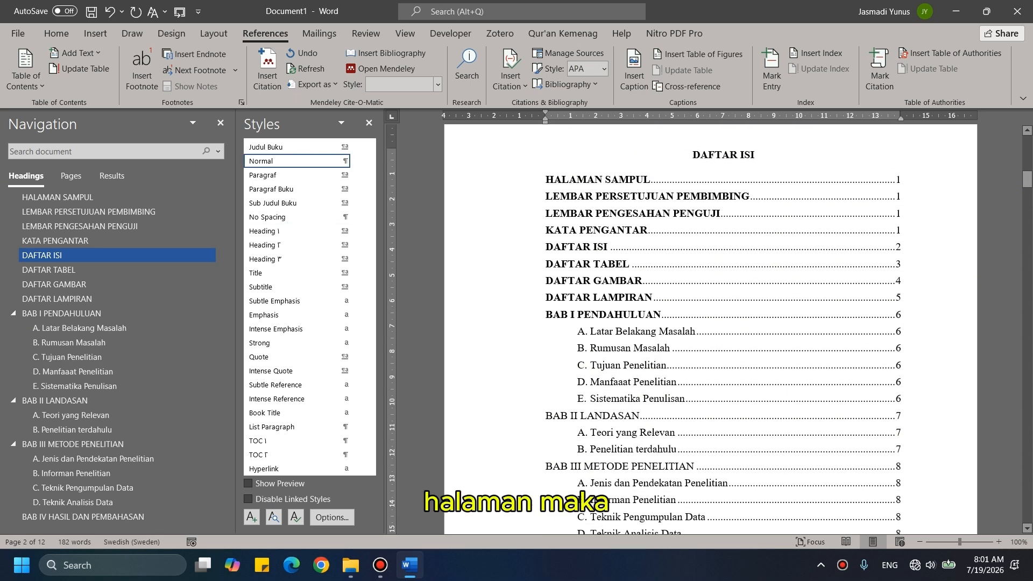
Step: Bring up the update options for the table of contents field and dismiss them without updating
left_click(683, 191)
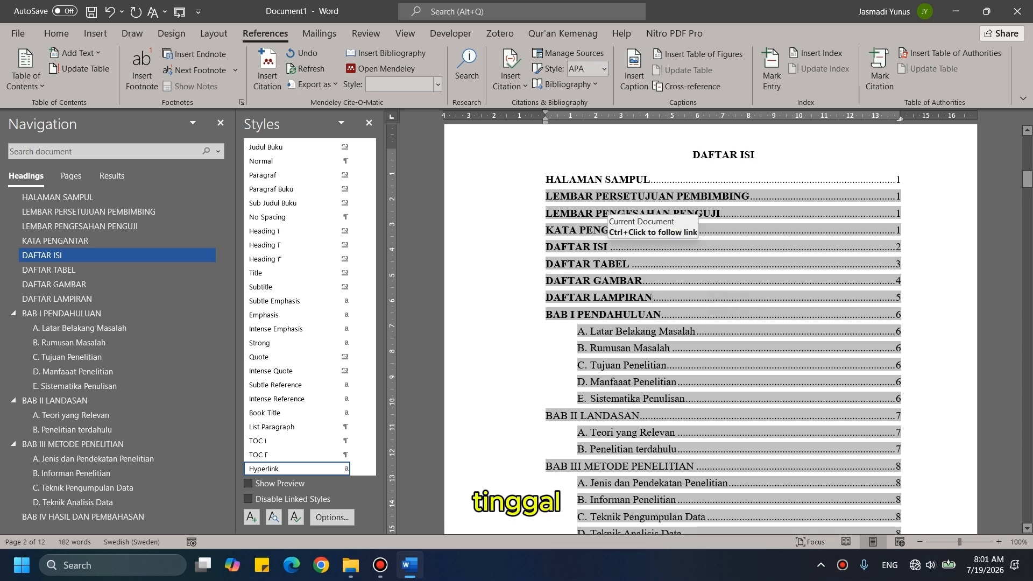
left_click(788, 182)
right_click(778, 204)
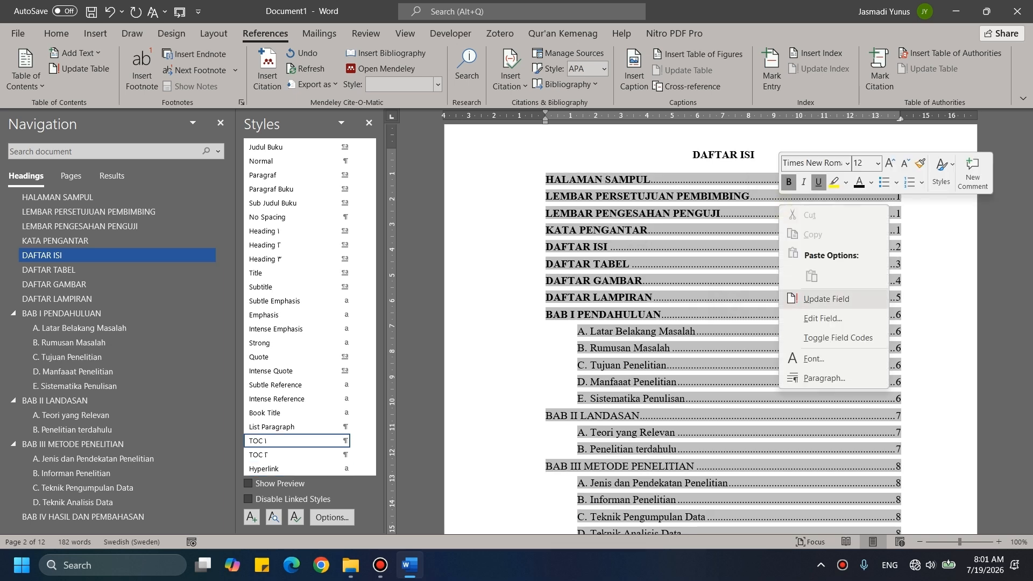
left_click(818, 300)
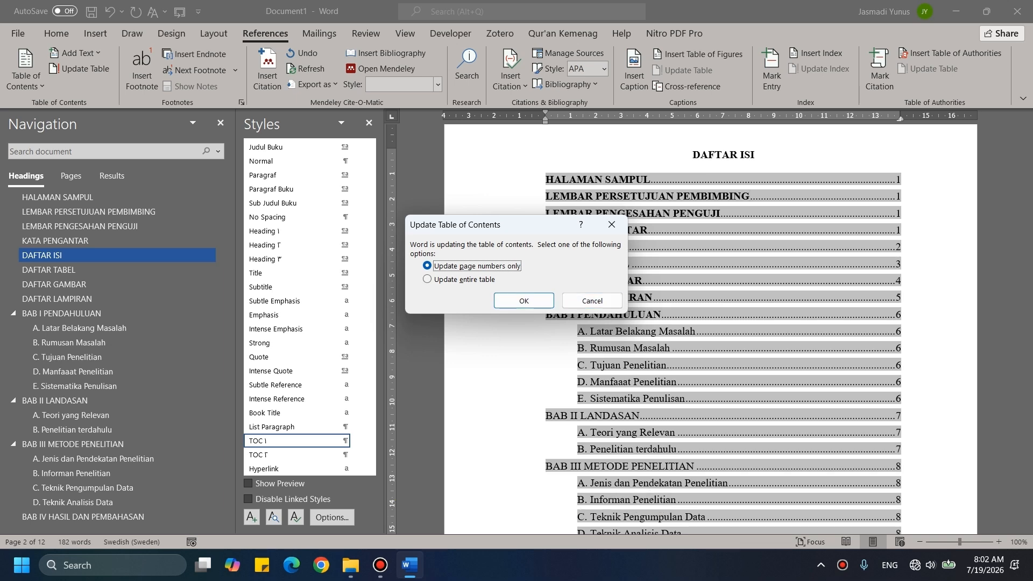
left_click(592, 301)
Step: Look through the front-matter pages from HALAMAN SAMPUL to DAFTAR LAMPIRAN to check the layout of their headings
scroll(593, 303, "down", 2)
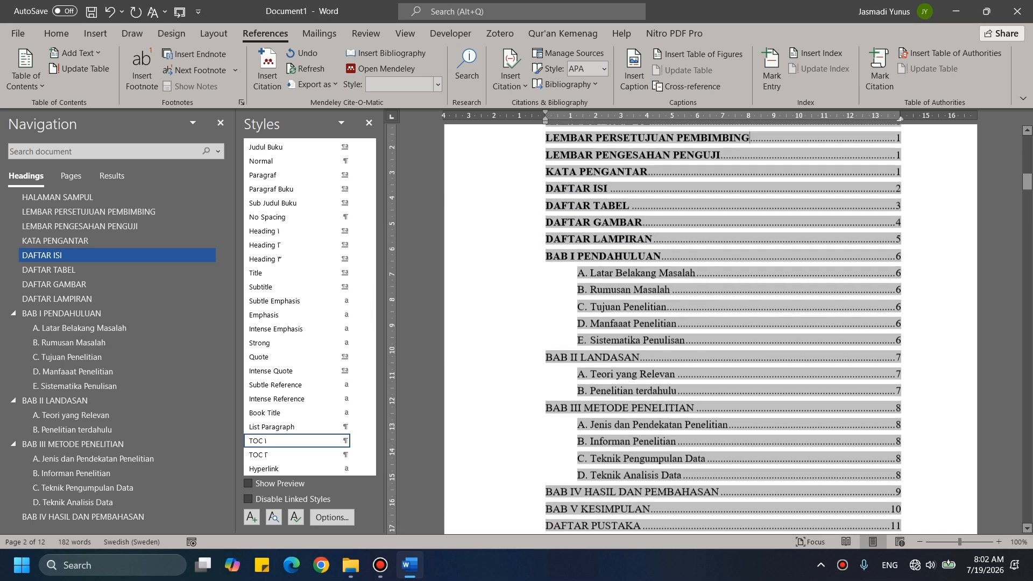
scroll(802, 310, "up", 8)
left_click(803, 310)
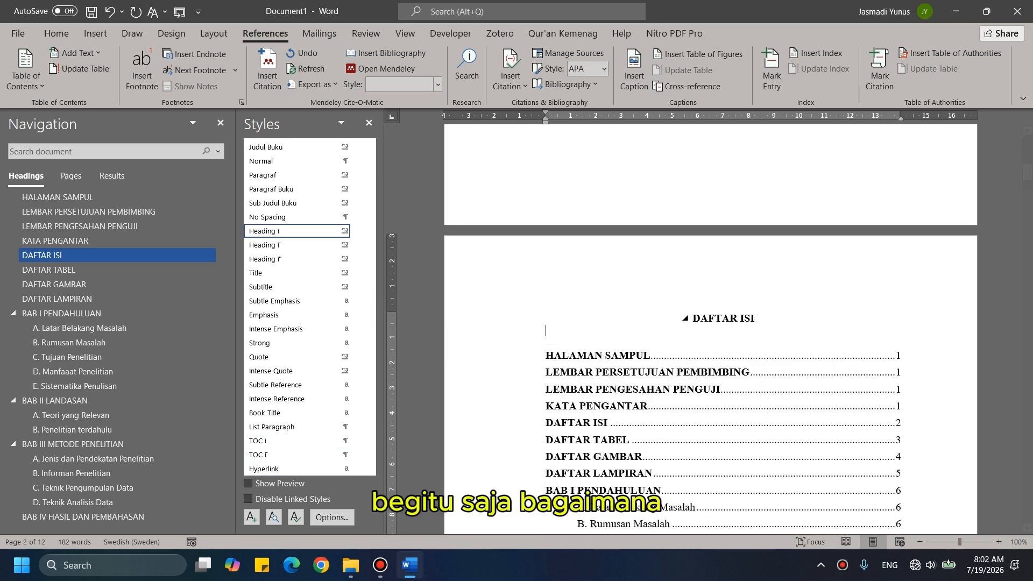
left_click(801, 183)
scroll(802, 183, "up", 10)
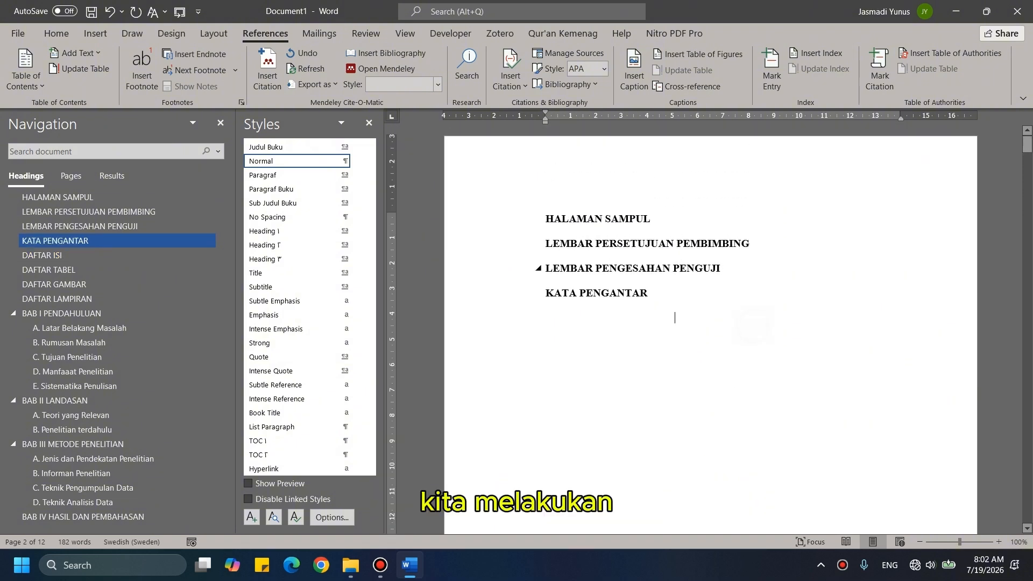
scroll(539, 266, "down", 10)
scroll(711, 323, "down", 10)
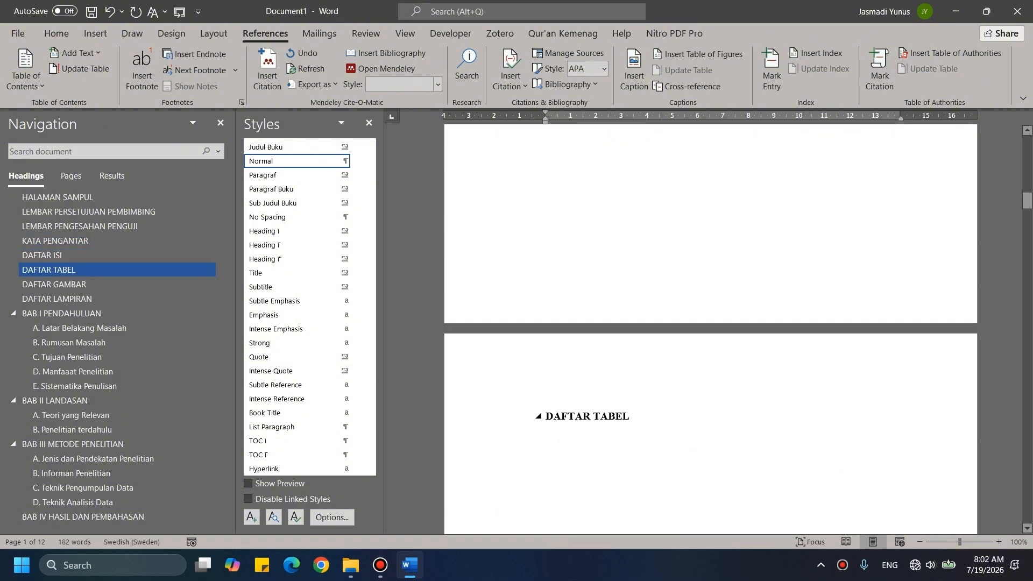
scroll(700, 345, "down", 5)
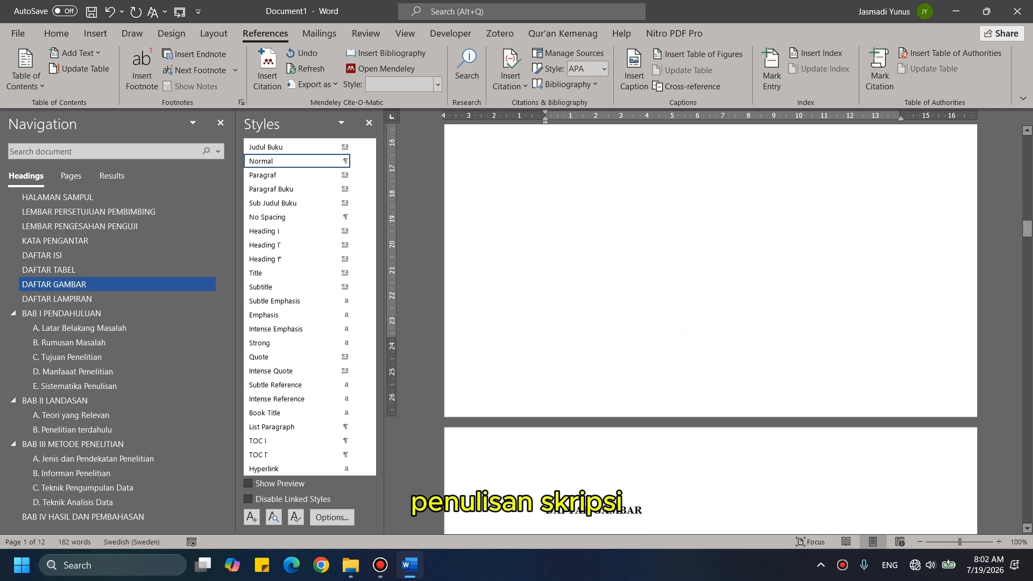
scroll(662, 316, "down", 15)
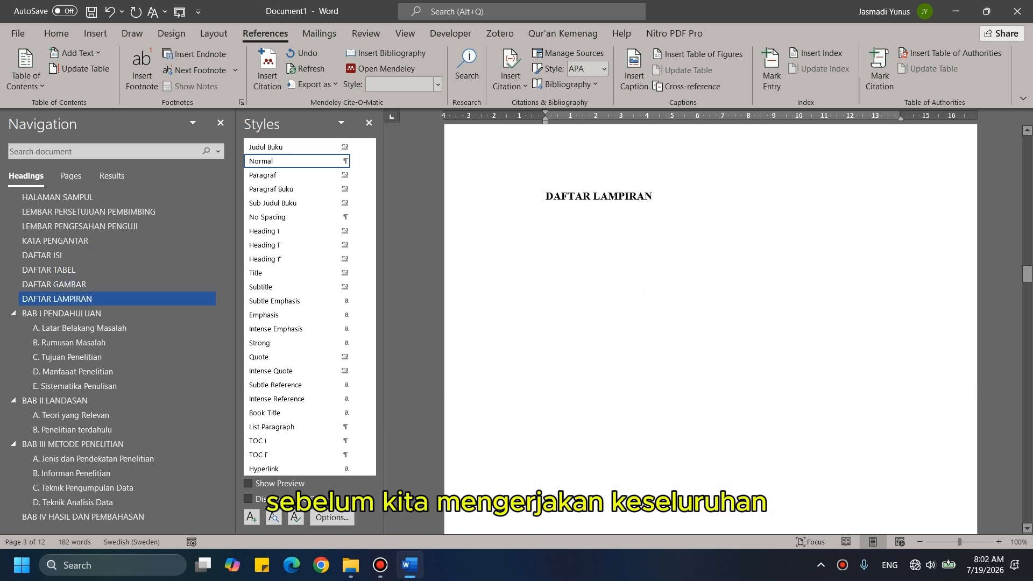
scroll(616, 248, "up", 5)
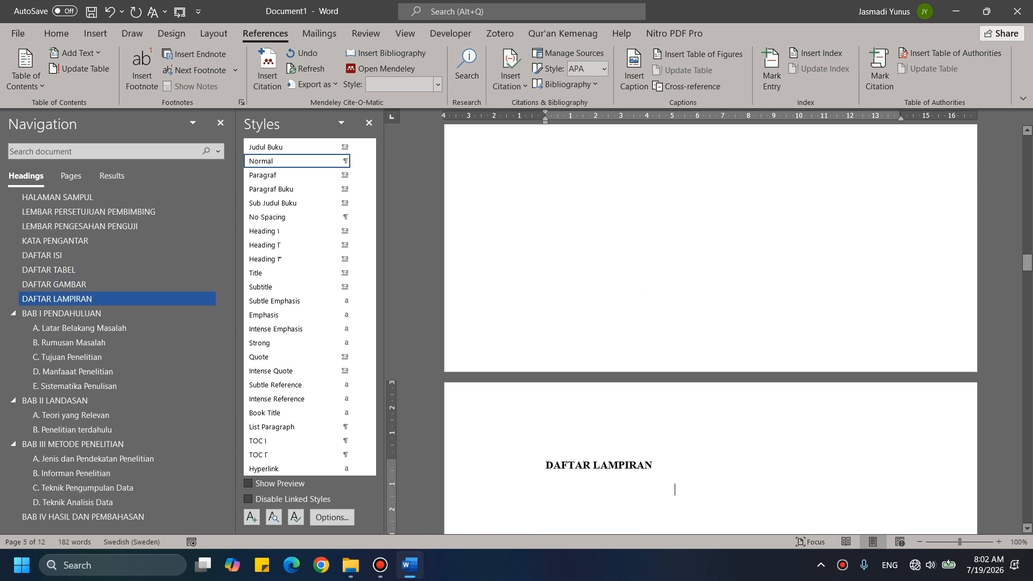
Step: Center the BAB I PENDAHULUAN heading and put PENDAHULUAN on a second line with a line break inside the same heading
scroll(616, 248, "down", 13)
scroll(525, 211, "down", 5)
scroll(525, 210, "up", 2)
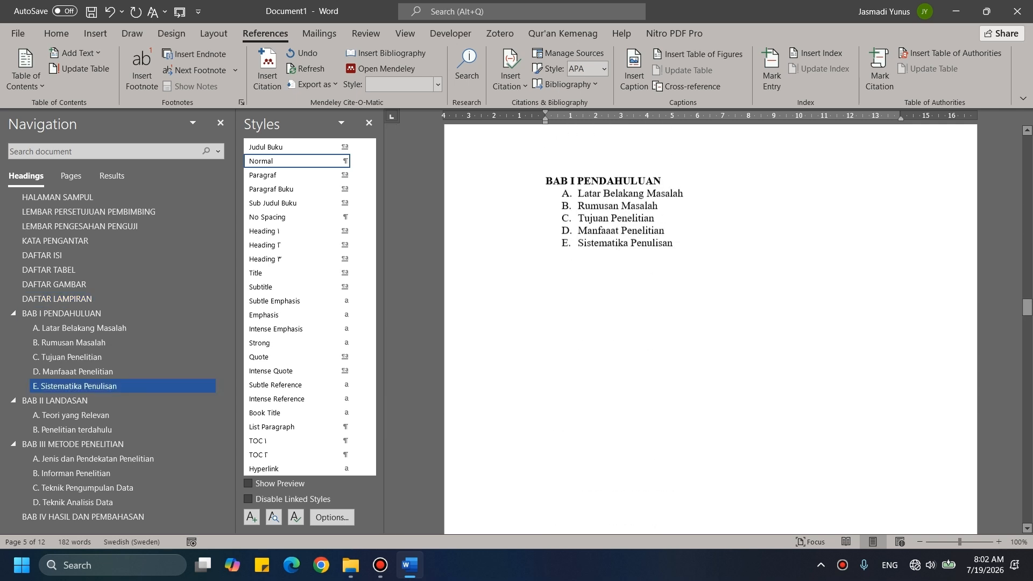
left_click(524, 210)
scroll(524, 211, "up", 3)
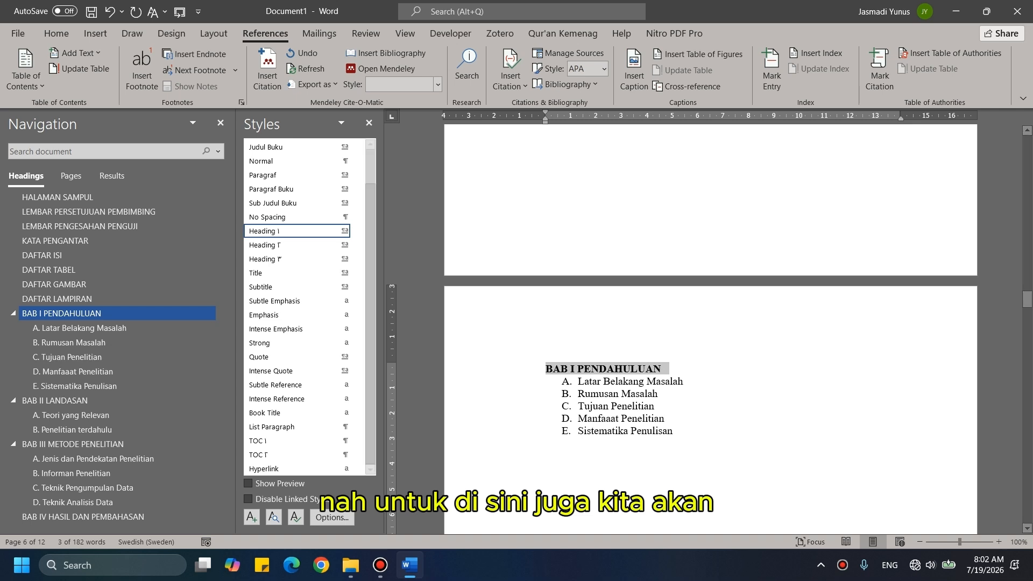
left_click(56, 33)
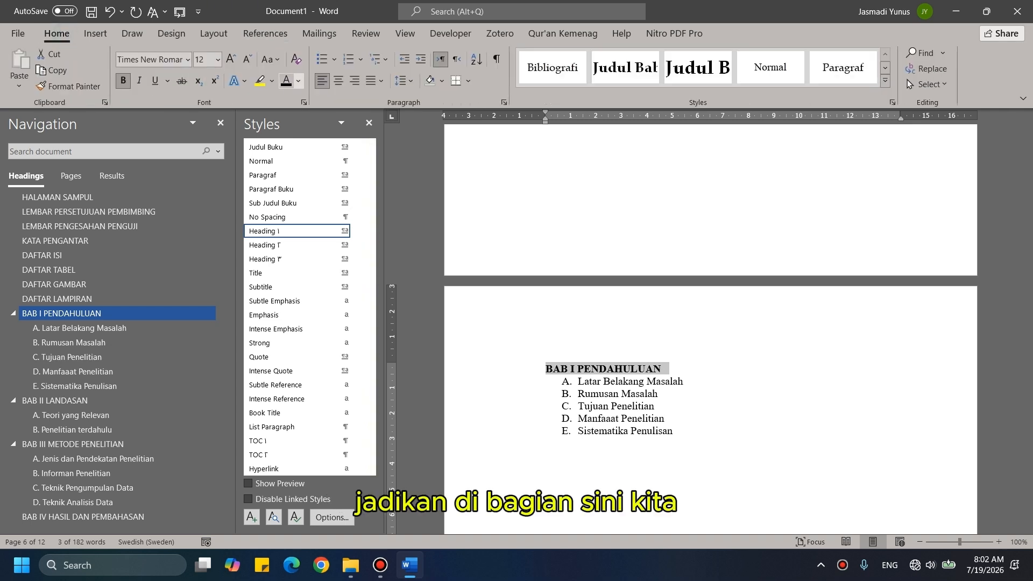
left_click(338, 80)
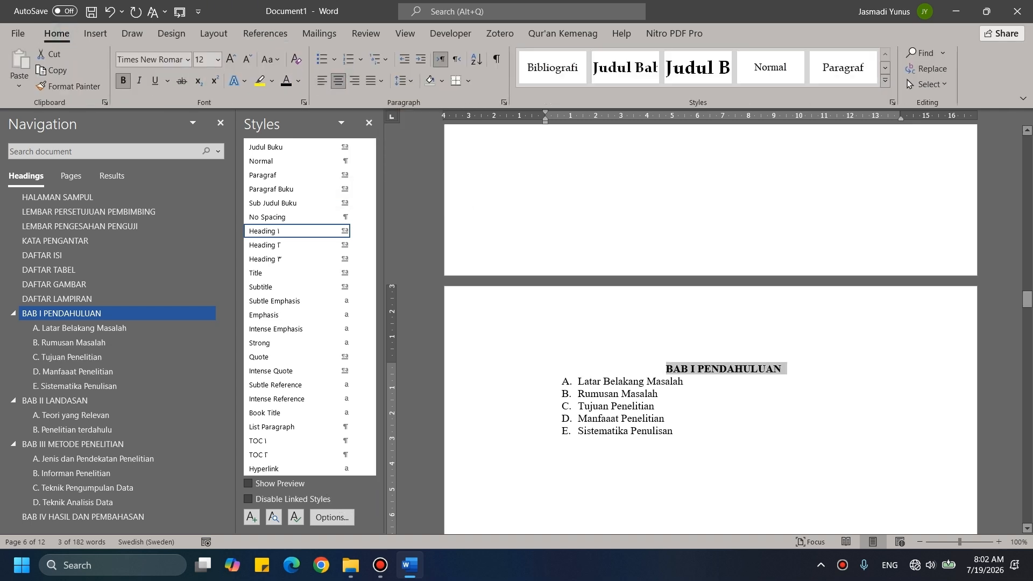
left_click(699, 369)
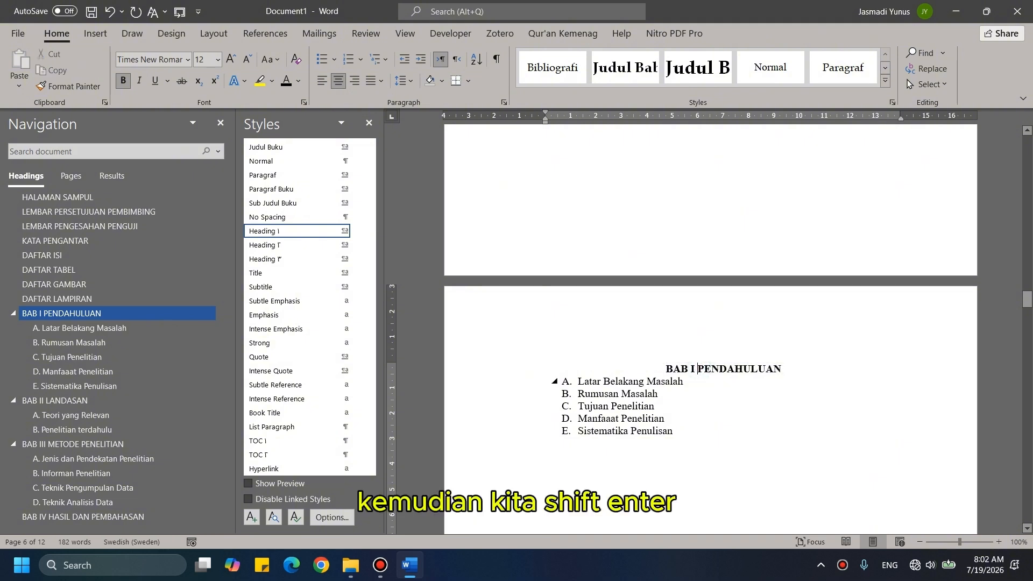
key("shift+Return")
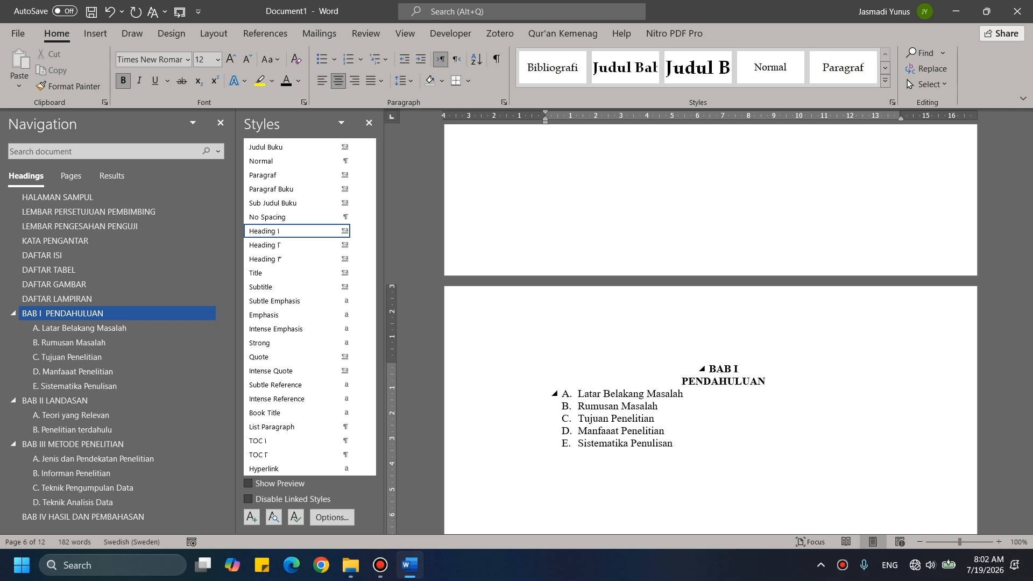
Step: Add an empty line below the BAB I PENDAHULUAN heading and move its subheadings A to E back to the text margin
left_click_drag(687, 371, 766, 381)
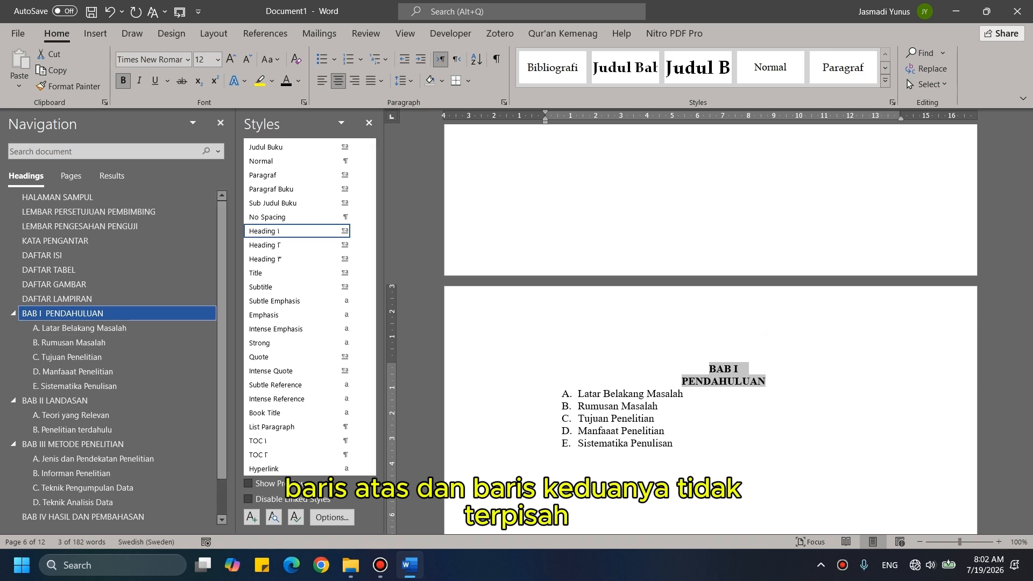
left_click(775, 380)
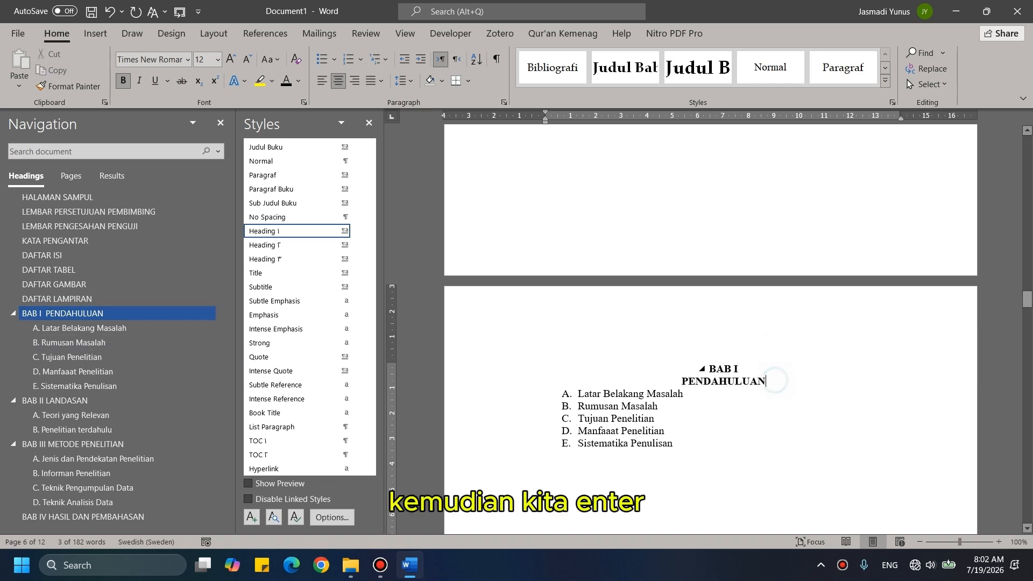
key("Return")
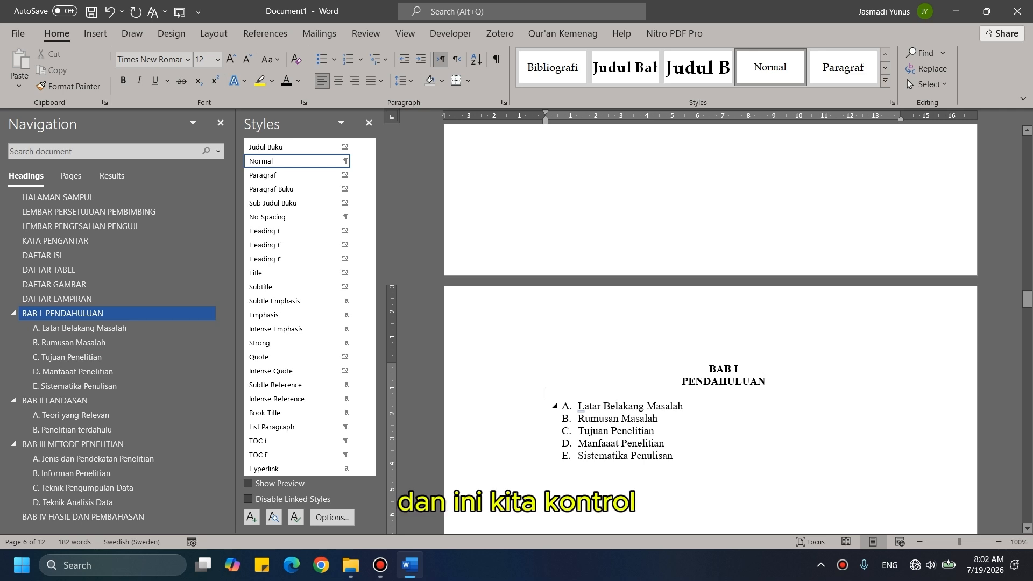
left_click_drag(555, 407, 554, 455)
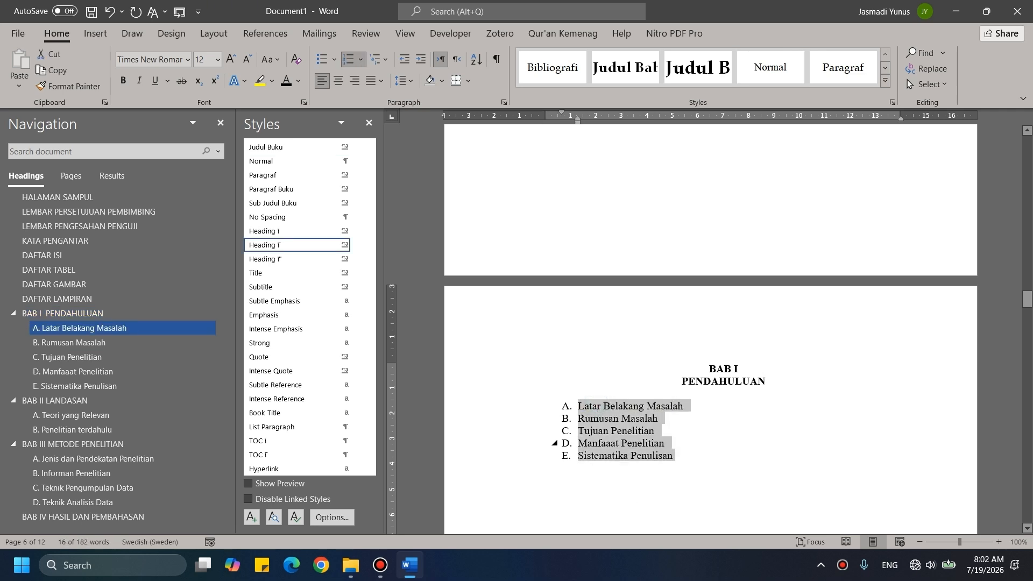
key("ctrl+shift+m")
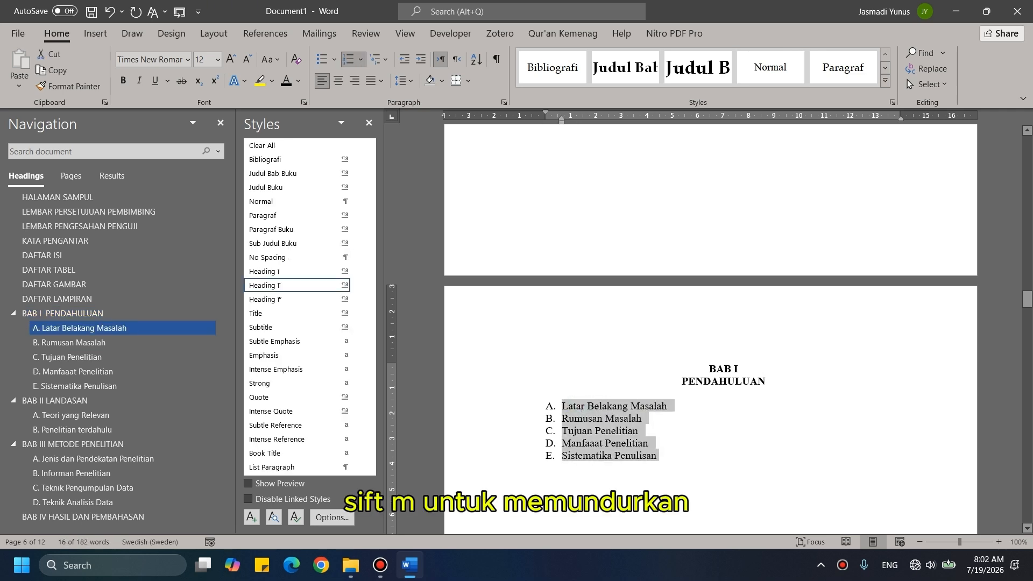
Step: Make the BAB II LANDASAN heading bold and centered, with LANDASAN on a second line after a line break inside the same heading
scroll(710, 328, "down", 4)
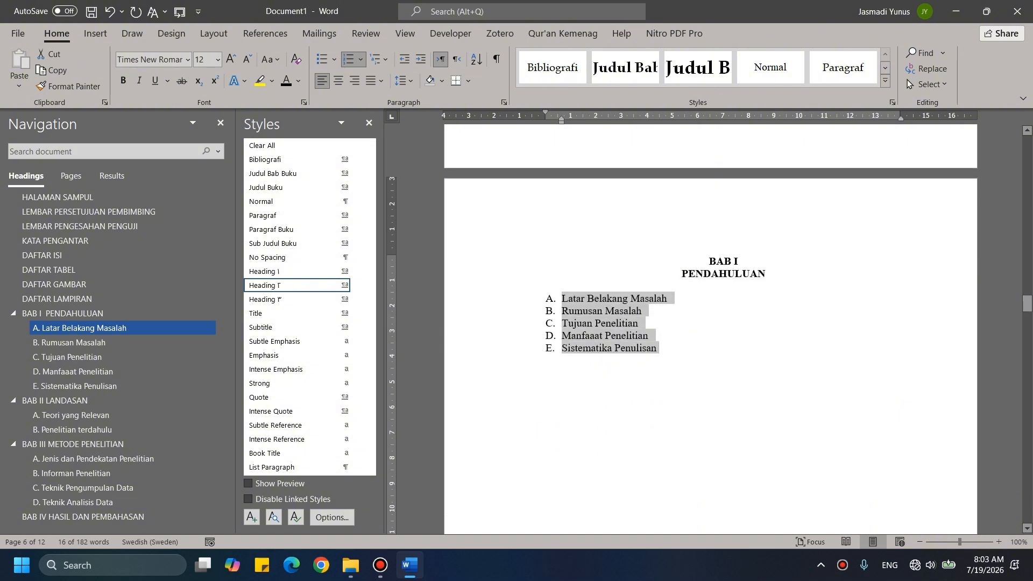
scroll(710, 328, "down", 2)
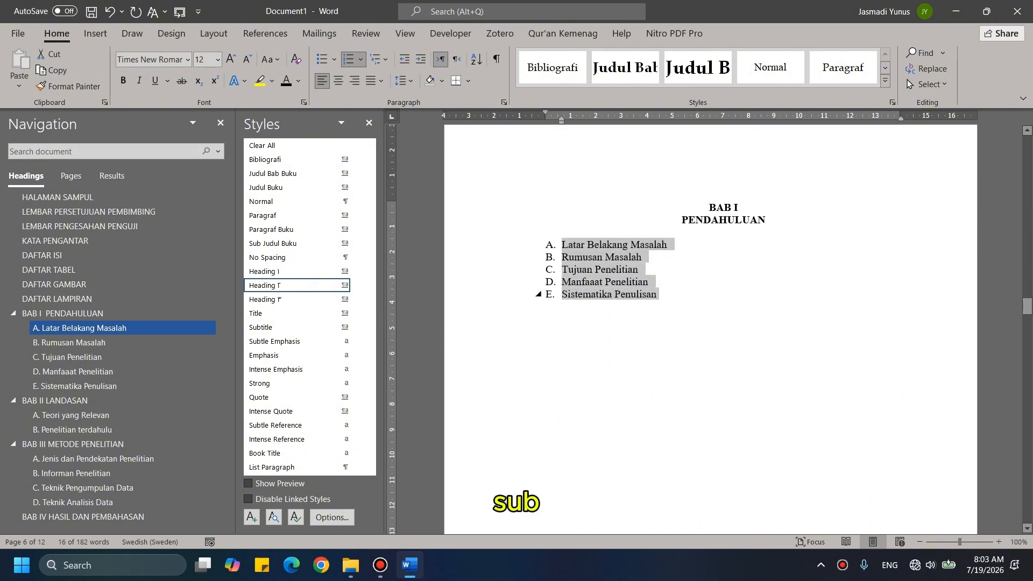
scroll(710, 329, "down", 20)
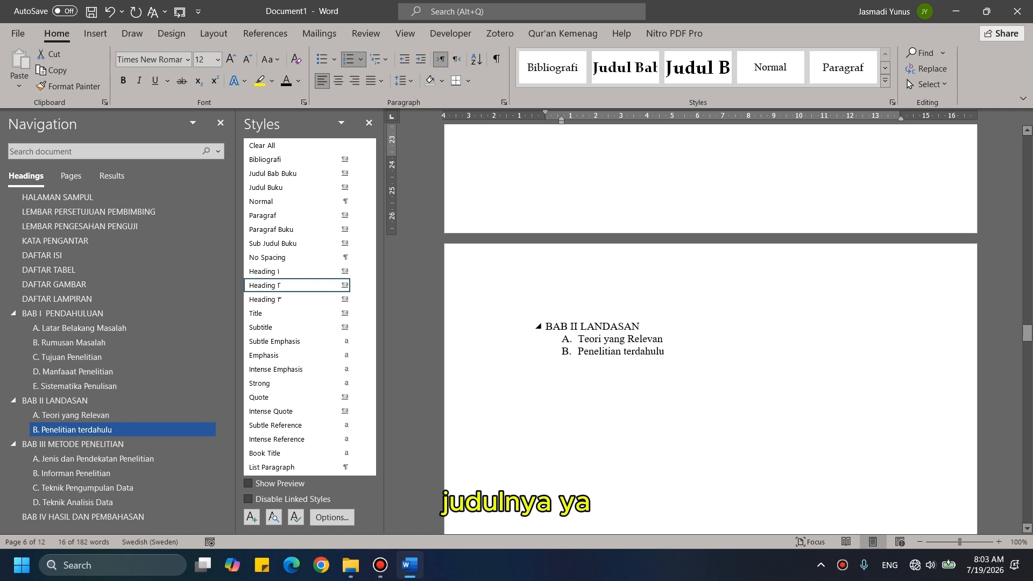
left_click(503, 326)
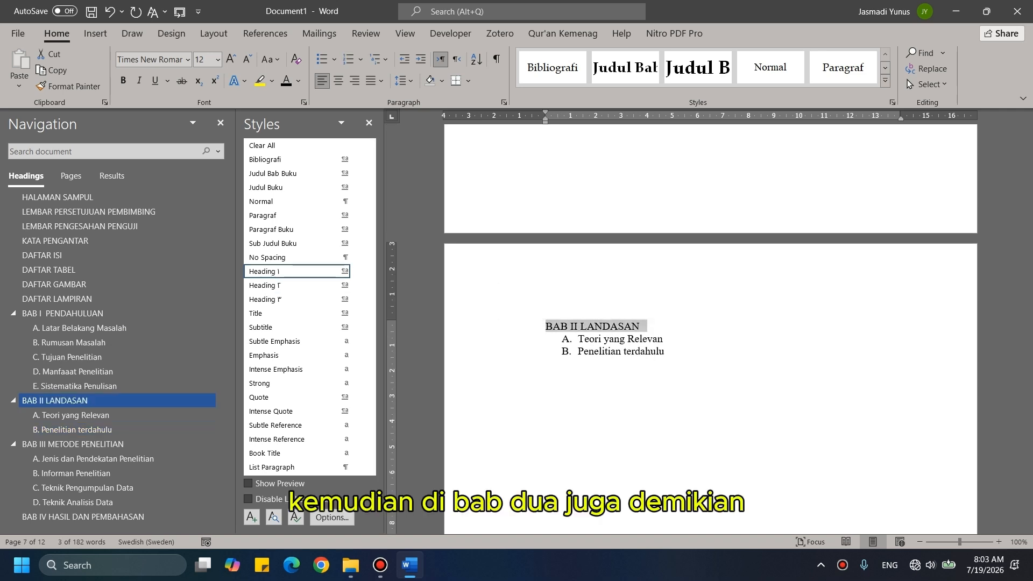
key("ctrl+b")
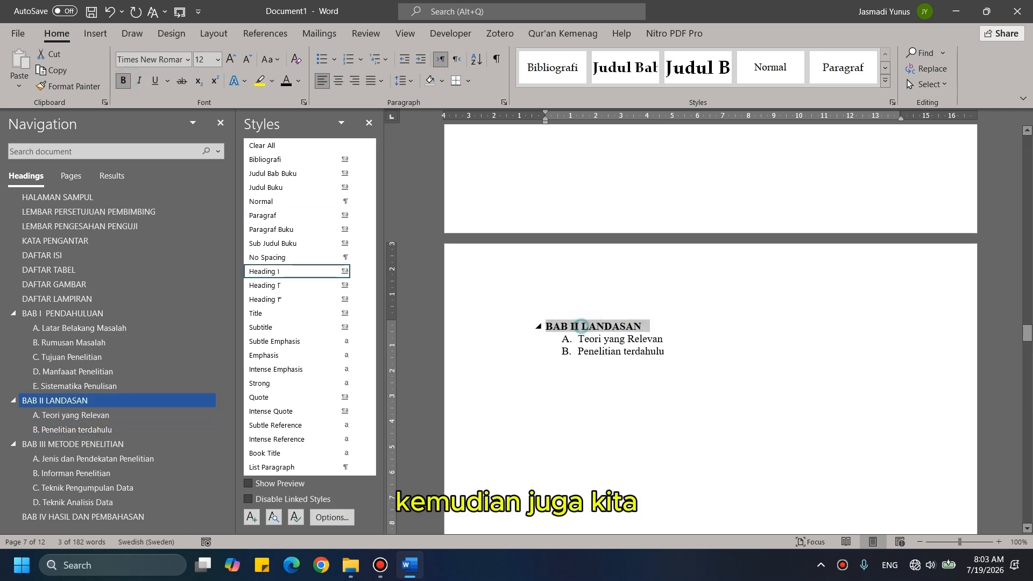
left_click(582, 326)
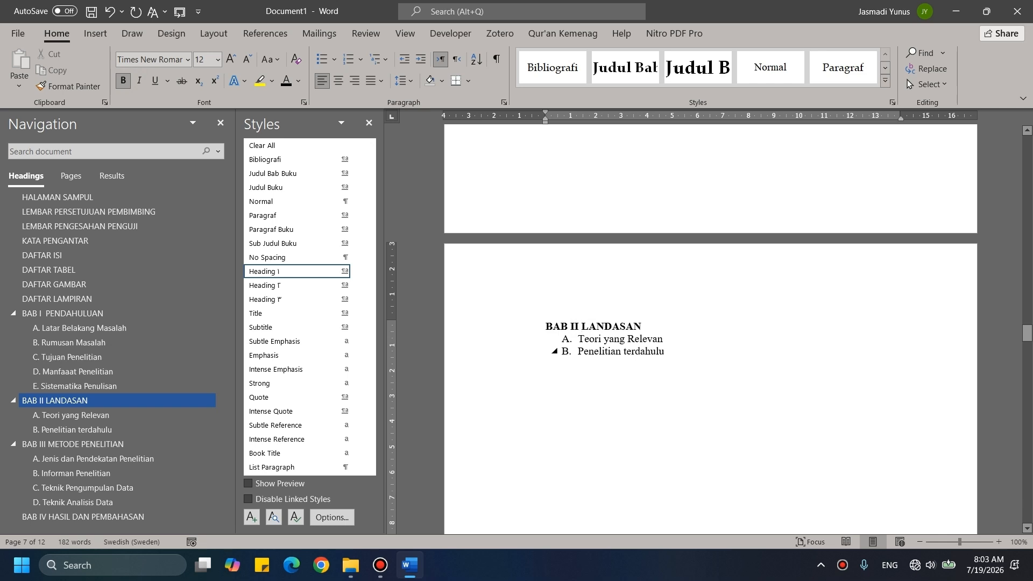
key("shift+Return")
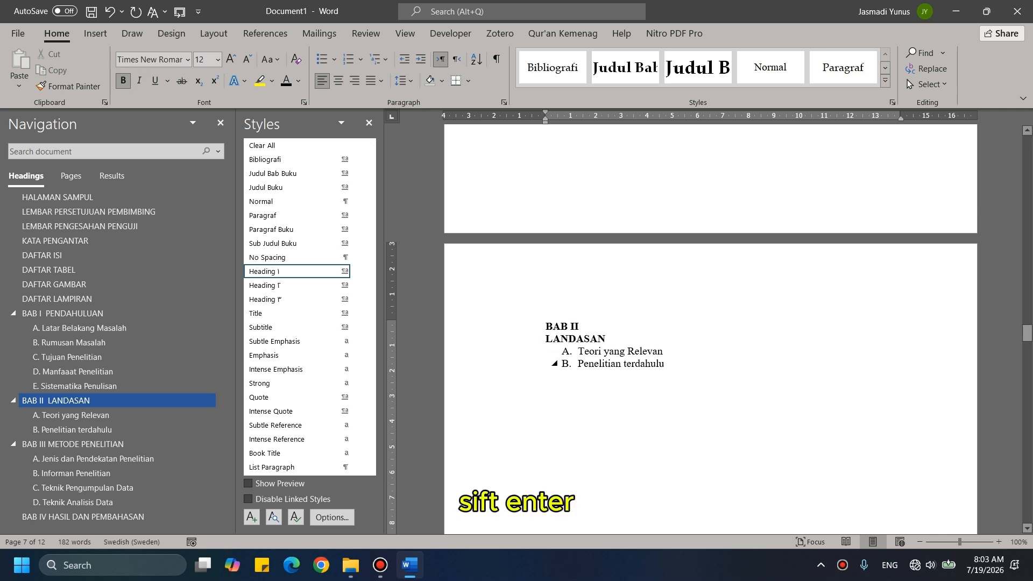
double_click(523, 325)
left_click(342, 78)
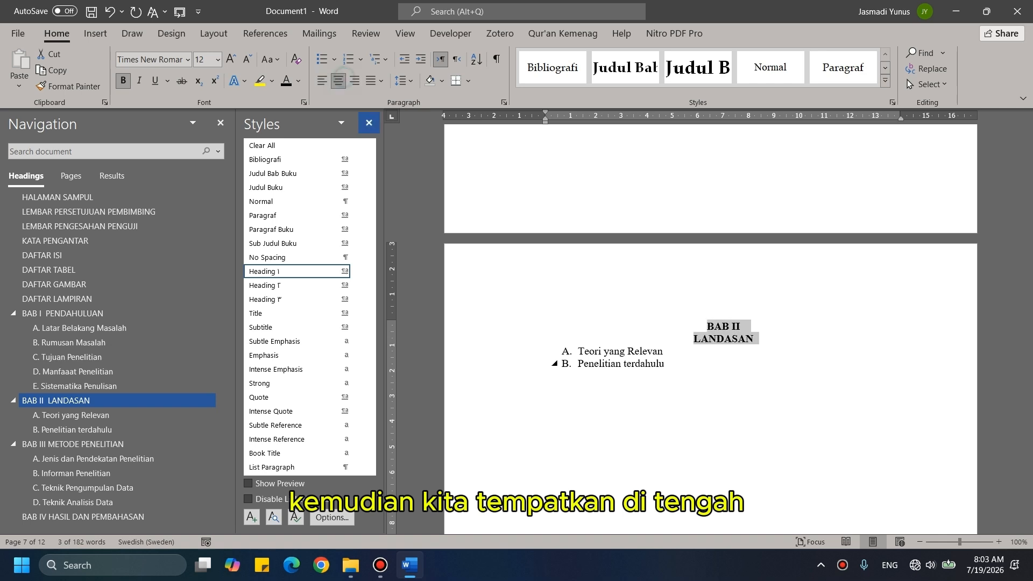
Step: Move the BAB II subheadings A and B back to the text margin and add an empty line below the chapter heading
left_click_drag(578, 350, 623, 364)
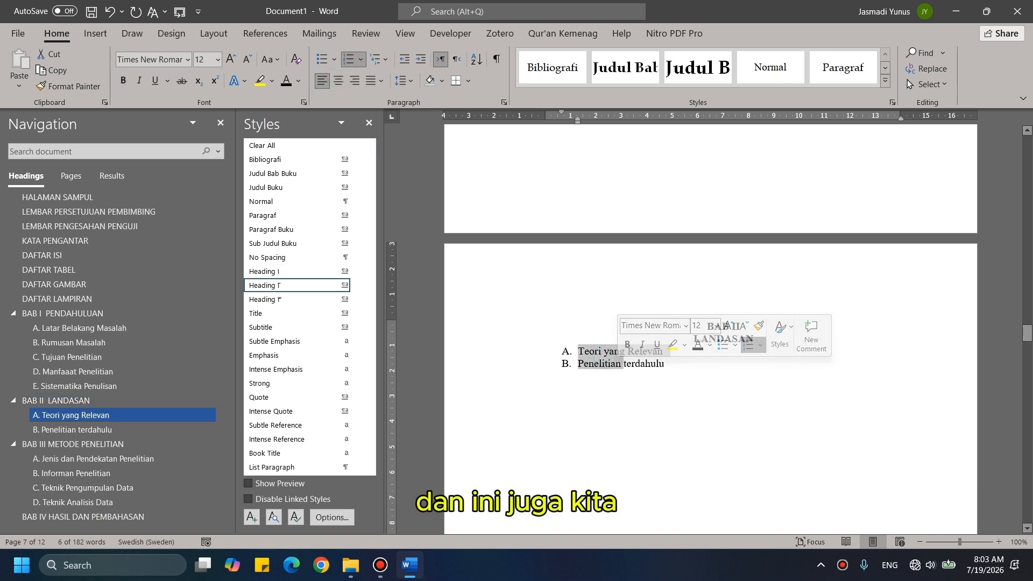
key("ctrl+shift+m")
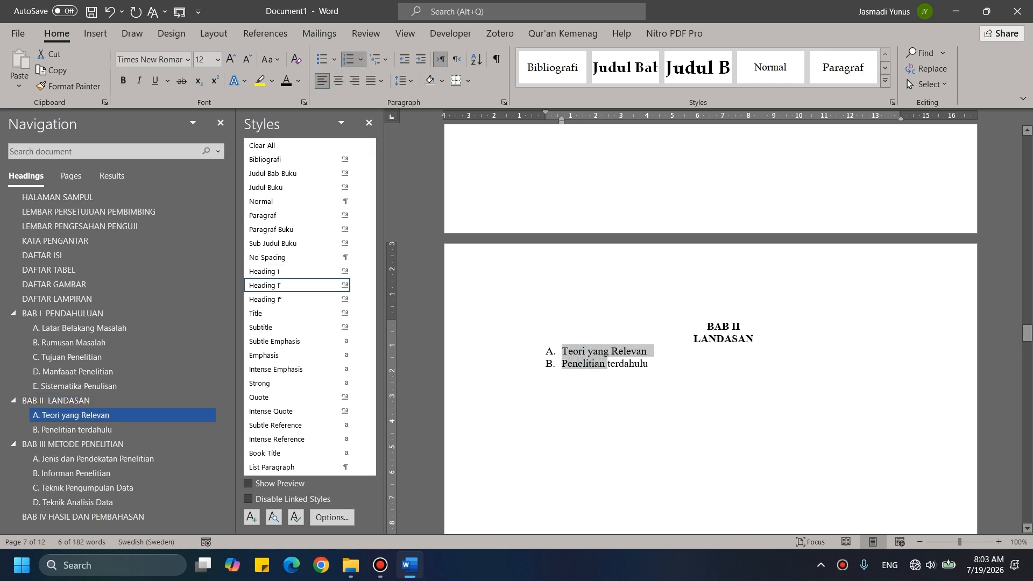
left_click(793, 337)
key("Return")
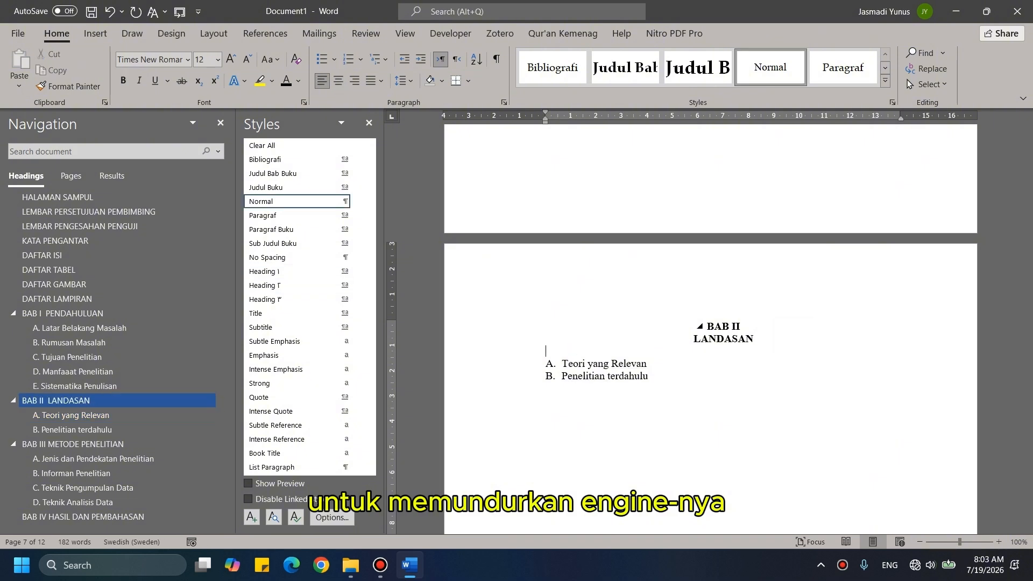
Step: Make the BAB III METODE PENELITIAN heading bold and centered, with METODE PENELITIAN on a second line inside the same heading
scroll(775, 347, "down", 16)
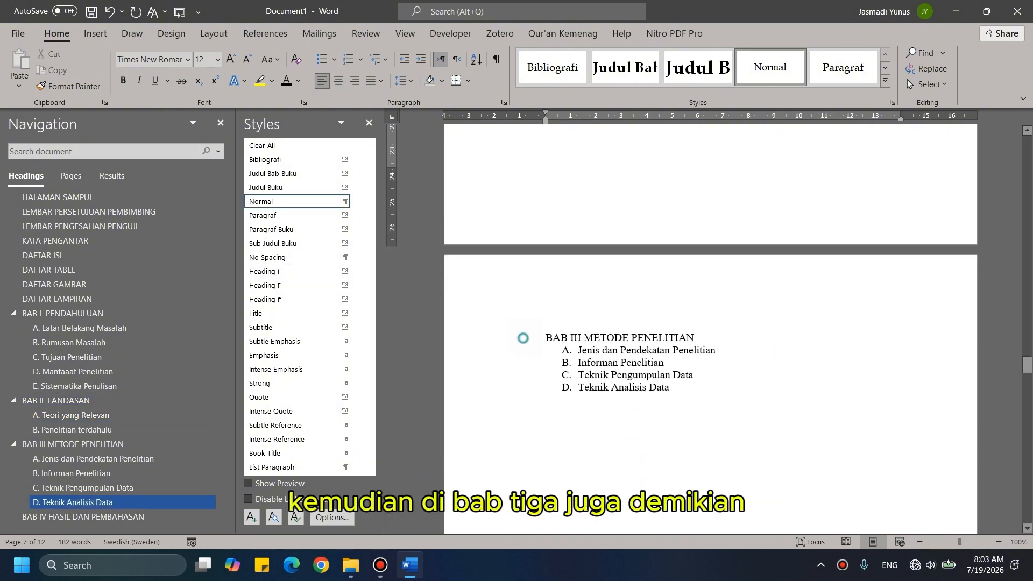
left_click(523, 338)
key("ctrl+b")
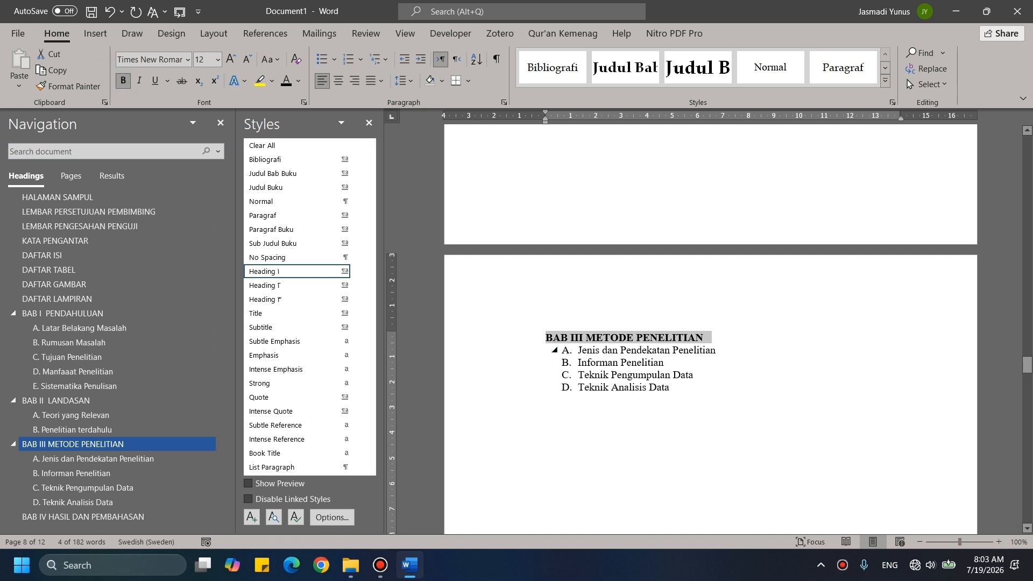
left_click(585, 338)
key("BackSpace")
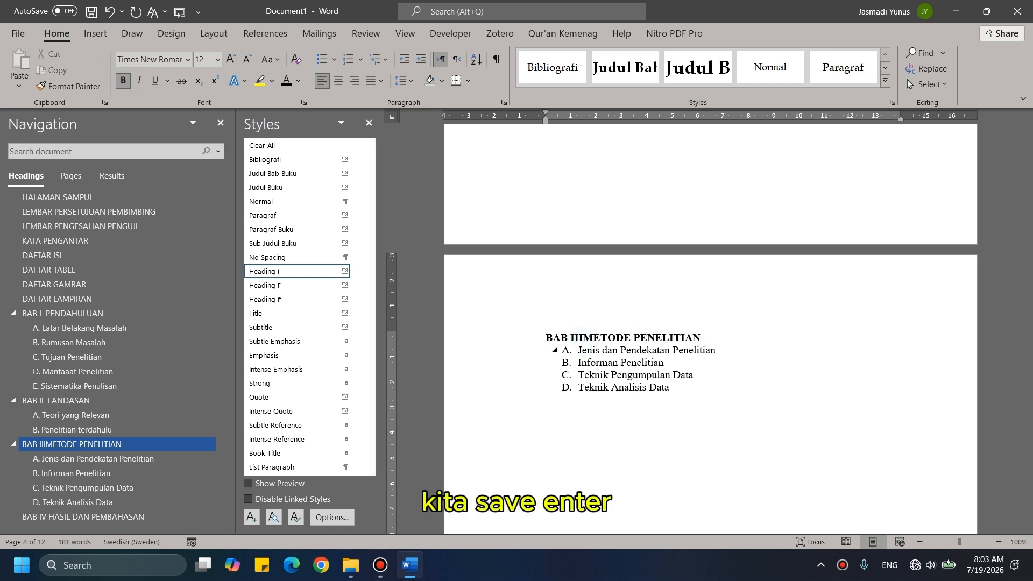
key("shift+Return")
left_click_drag(520, 338, 521, 351)
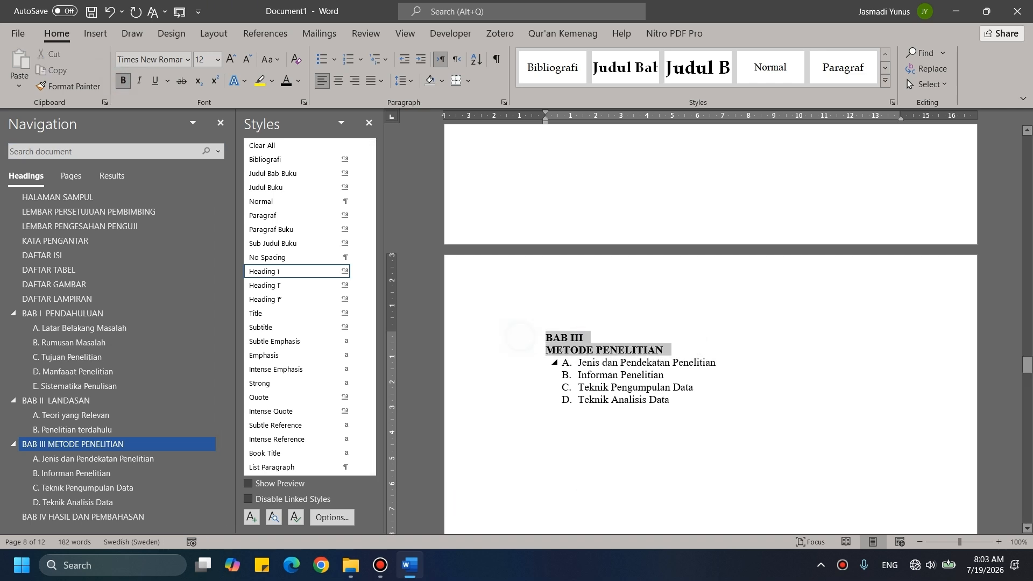
key("ctrl+e")
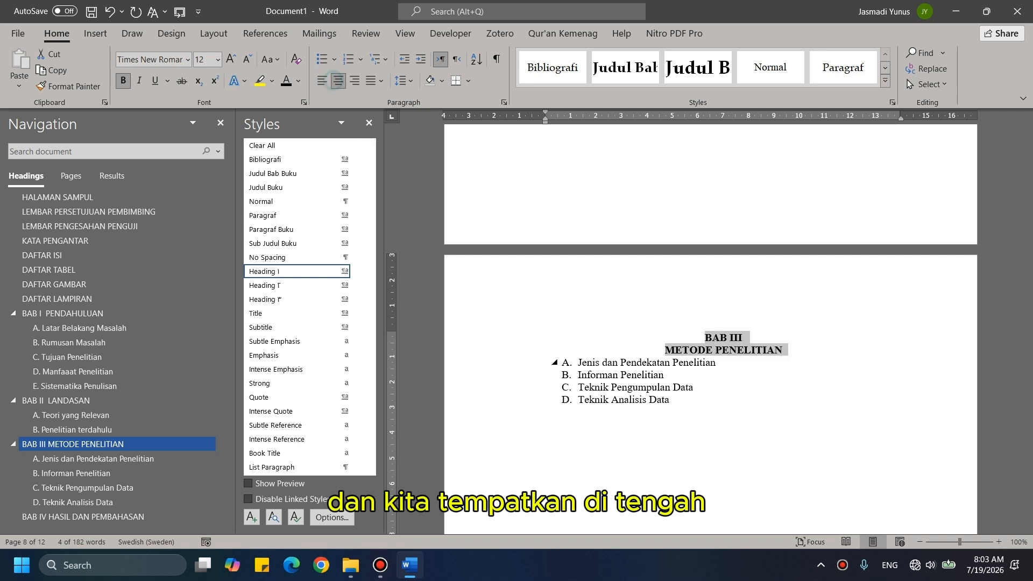
Step: Add an empty line below the BAB III heading and move its subheadings A to D back to the text margin
left_click(818, 348)
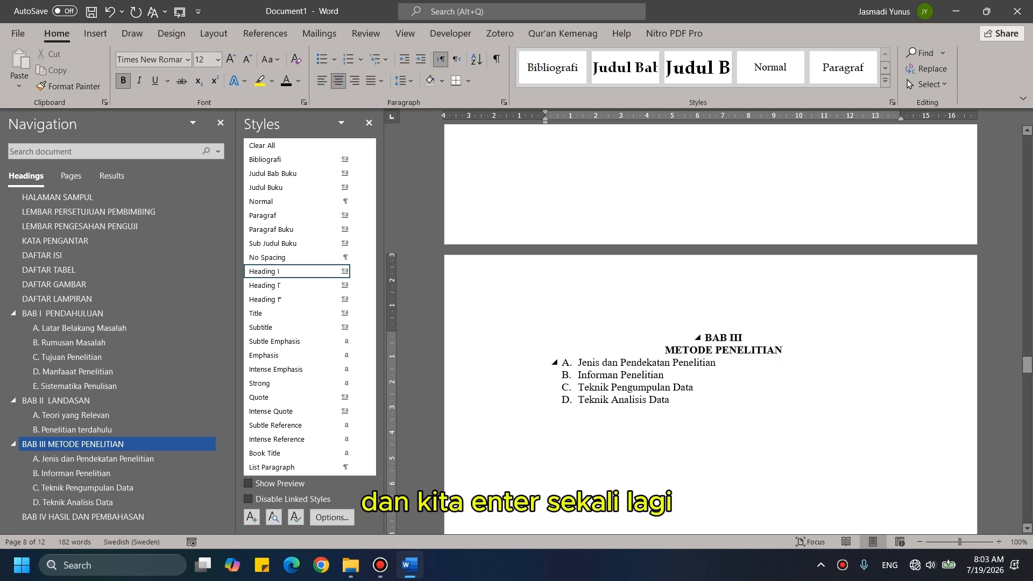
key("Return")
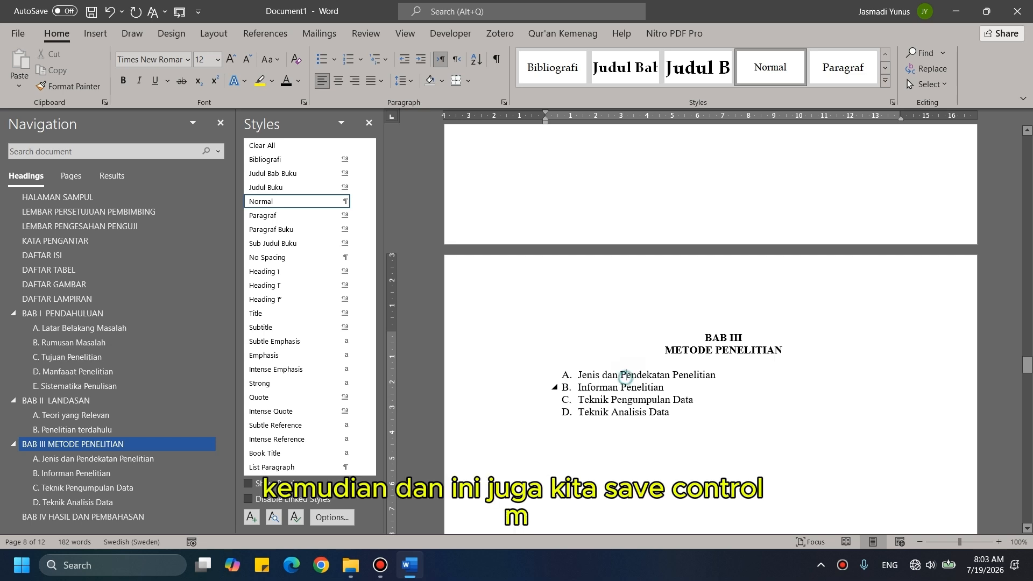
left_click_drag(621, 374, 649, 413)
key("ctrl+shift+m")
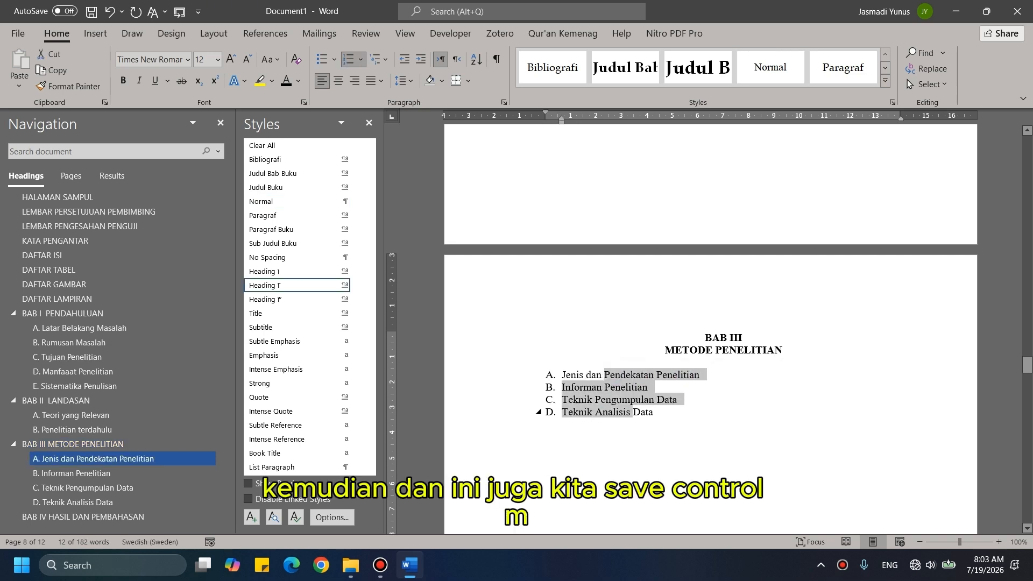
Step: Make the BAB IV HASIL DAN PEMBAHASAN heading bold and centered, with HASIL DAN PEMBAHASAN on a second line inside the same heading
scroll(710, 329, "down", 20)
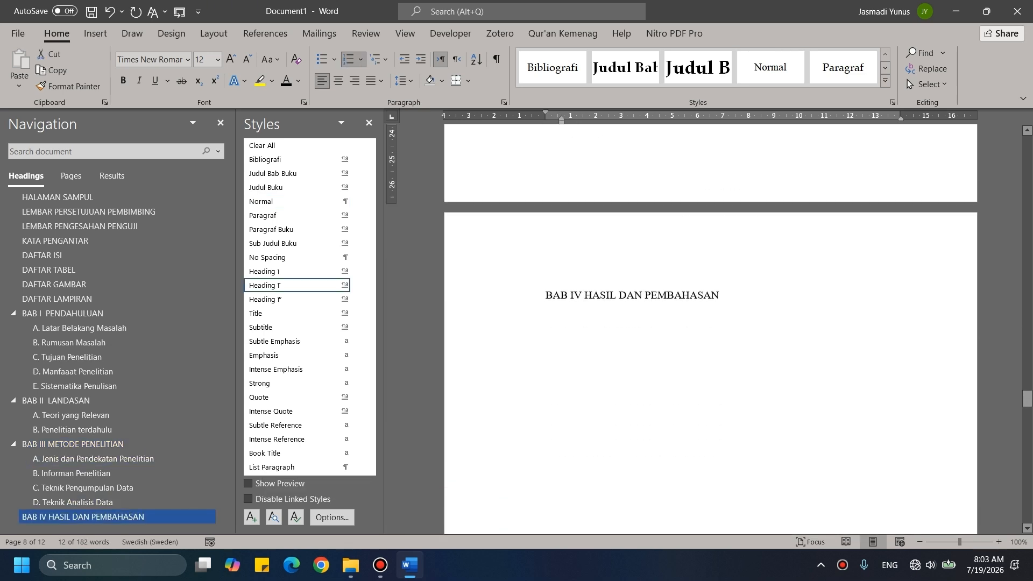
left_click(516, 293)
key("ctrl+b")
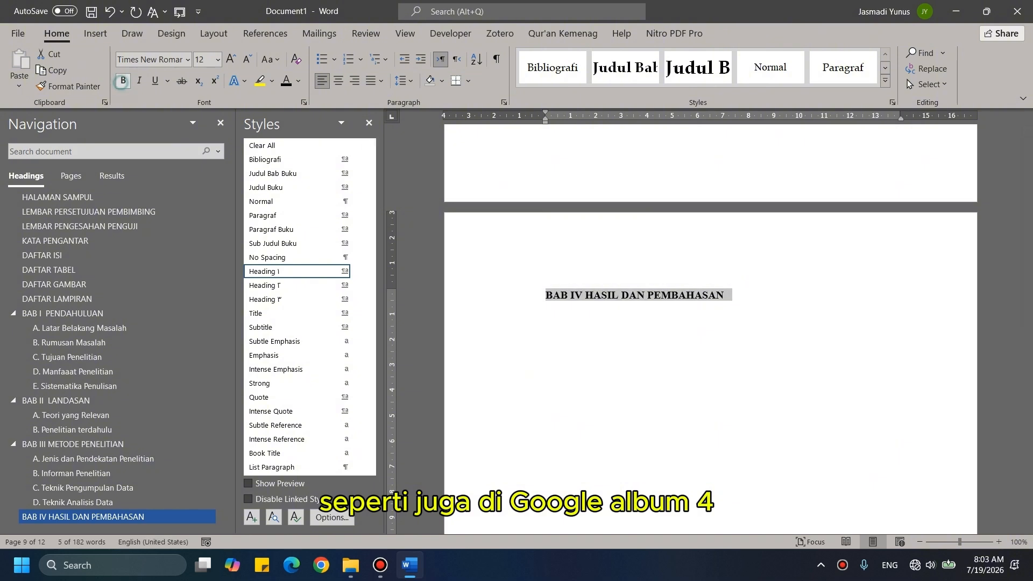
left_click(586, 296)
key("BackSpace")
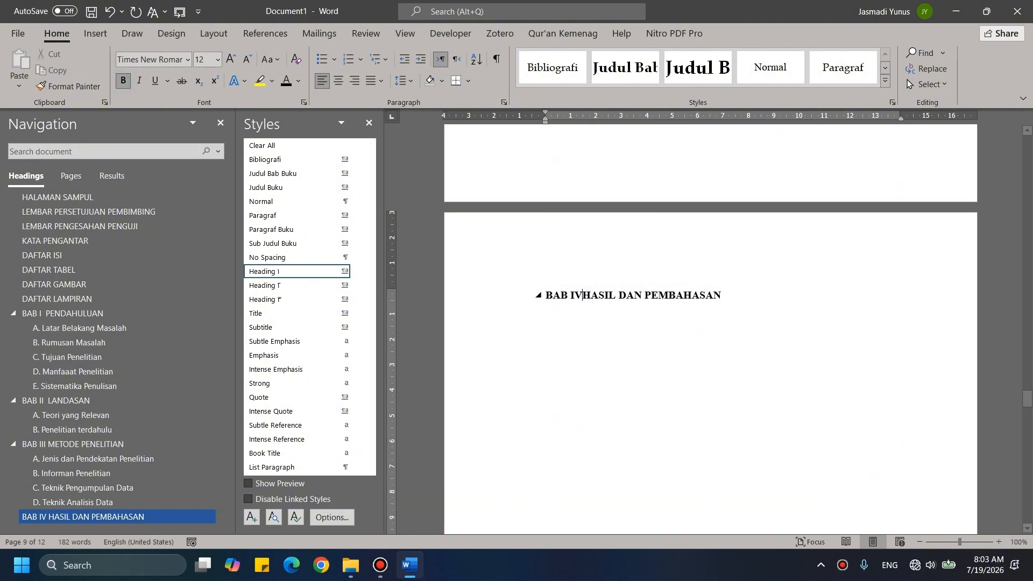
key("shift+Return")
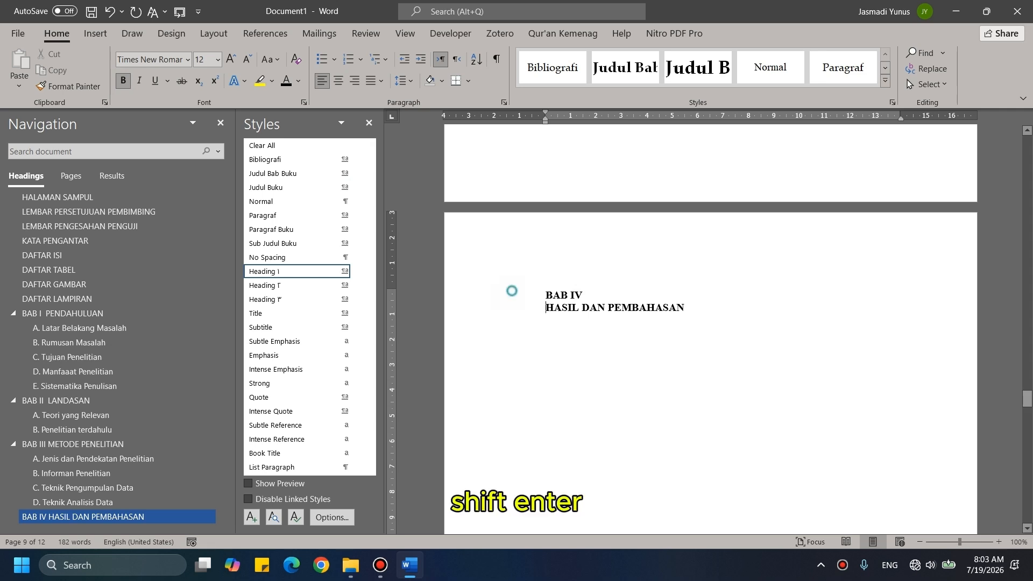
double_click(511, 295)
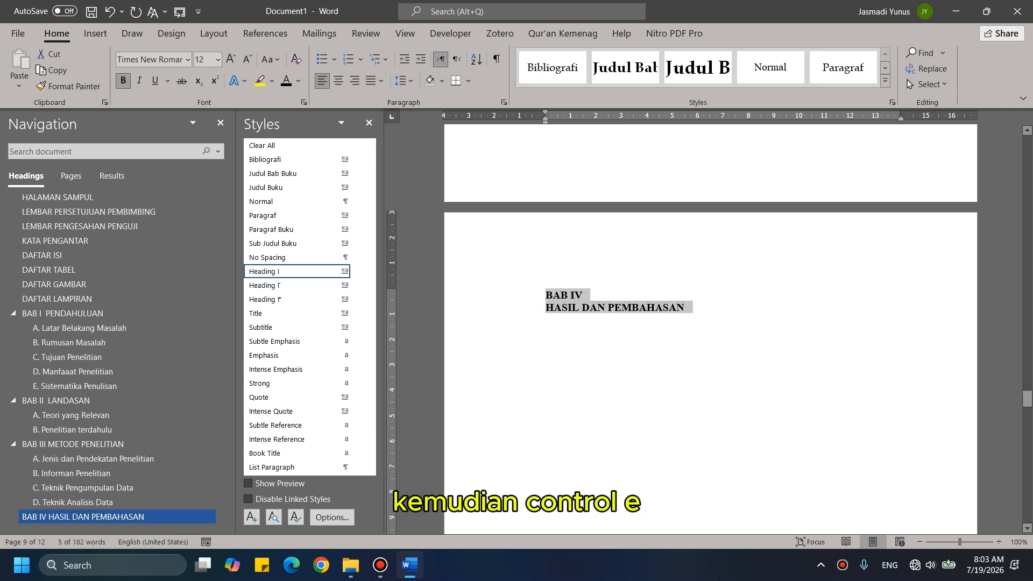
key("ctrl+e")
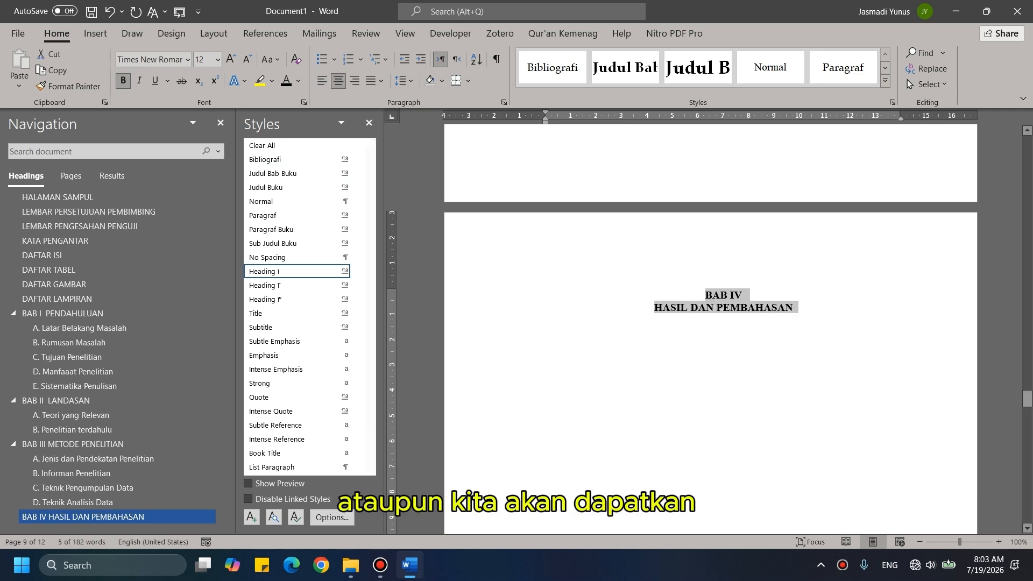
Step: Add the lettered item "A. Gambaran Lokasi Penelitian" under BAB IV at the text margin, with an empty line between it and the heading
left_click(572, 335)
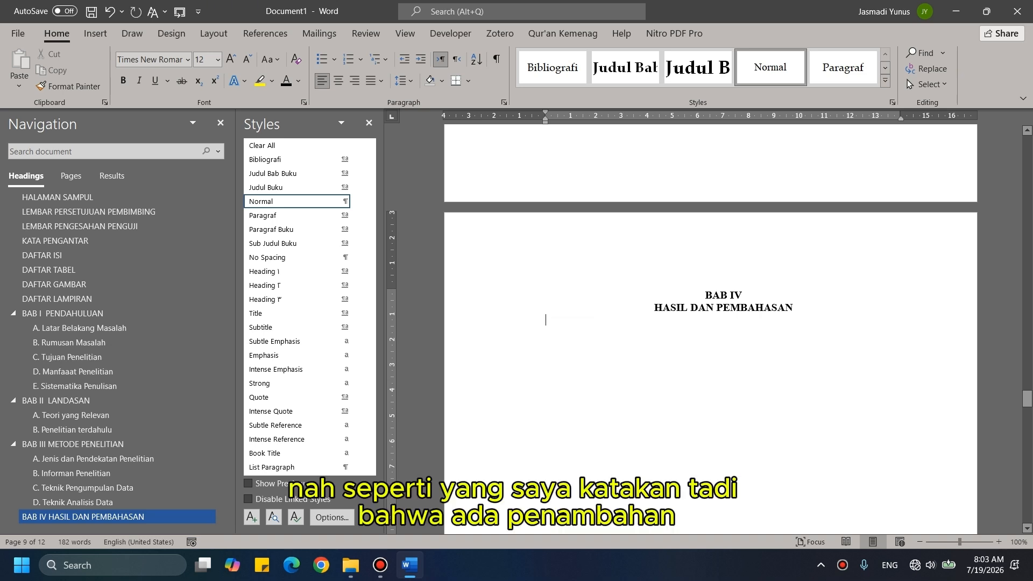
type("A.")
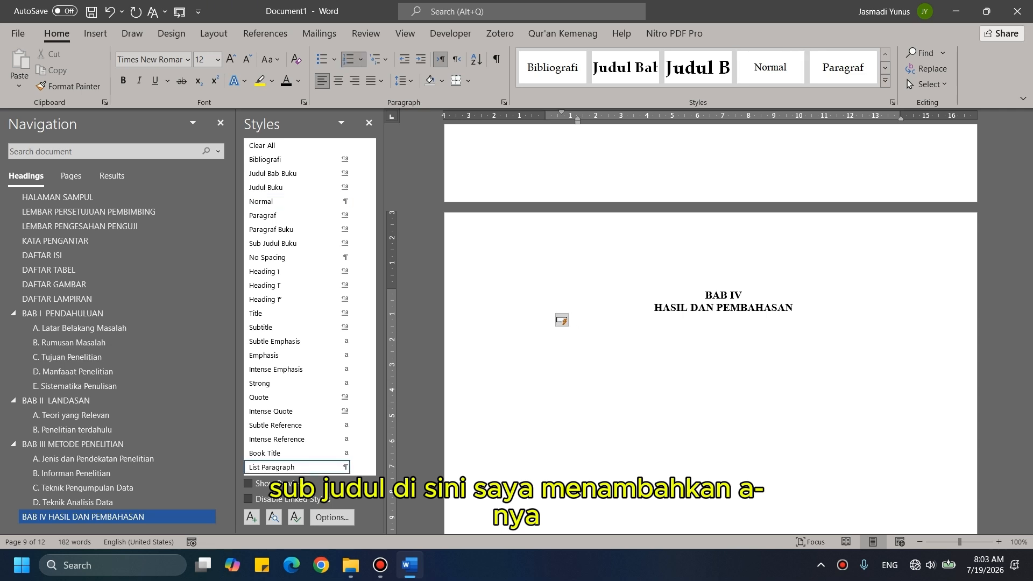
type("ga")
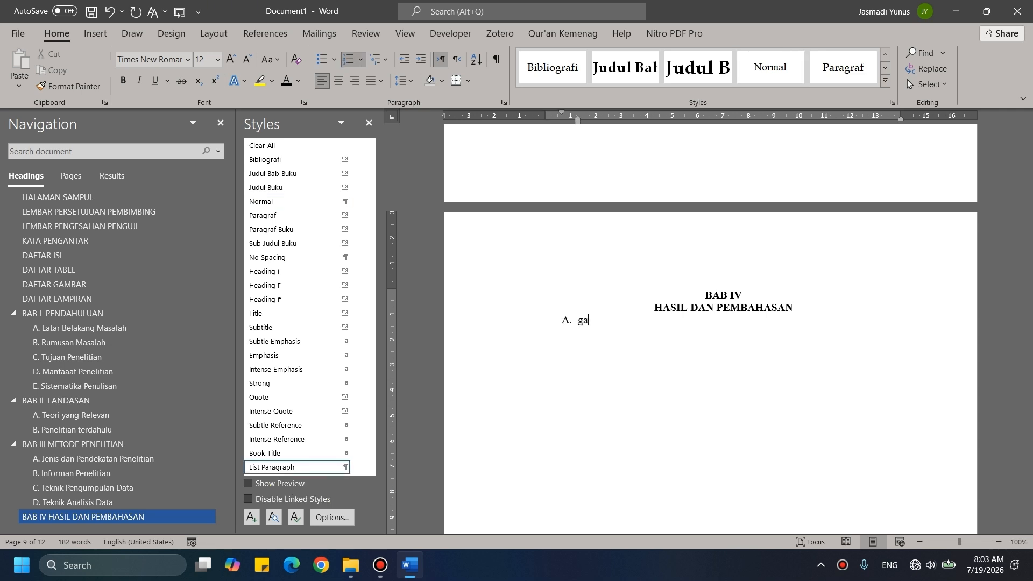
type("mbaran Lokasi Penelit")
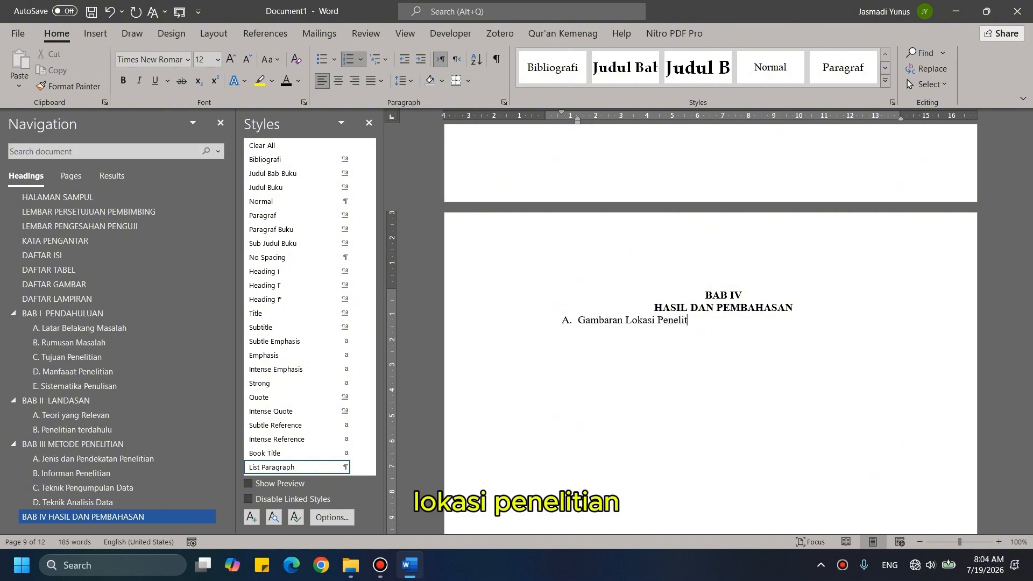
type("ian")
key("ctrl+shift+m")
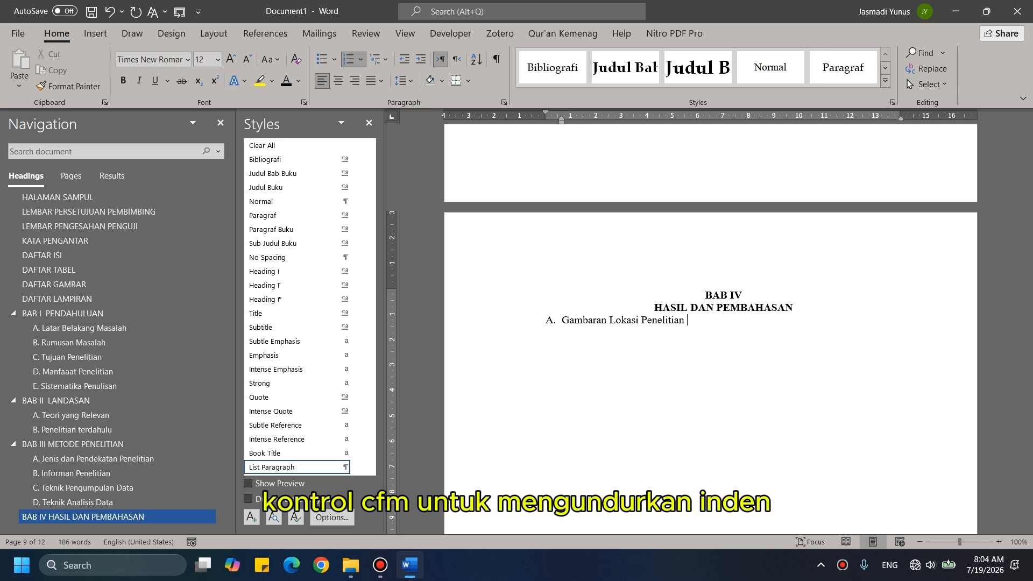
left_click(810, 303)
key("Return")
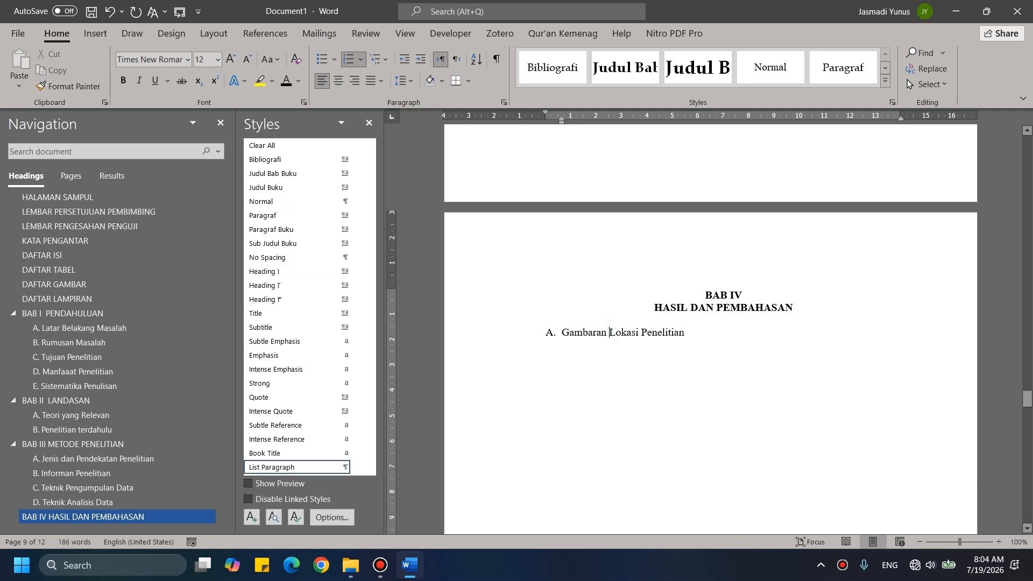
Step: Continue the BAB IV lettered list with the items "Hasil Penelitian" and "Pembahasan"
left_click(700, 335)
key("Return")
type("Has")
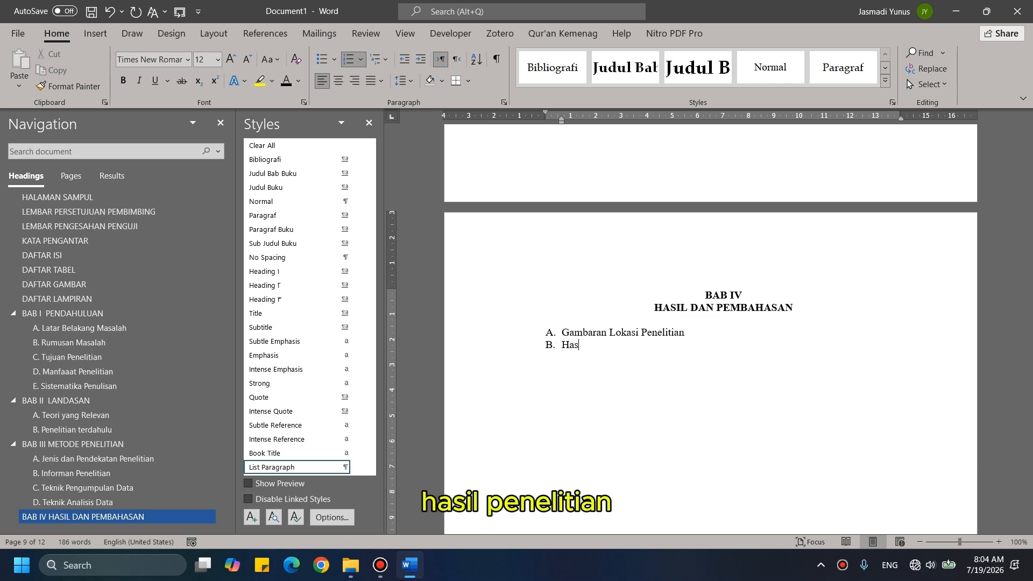
type("il Penelitian")
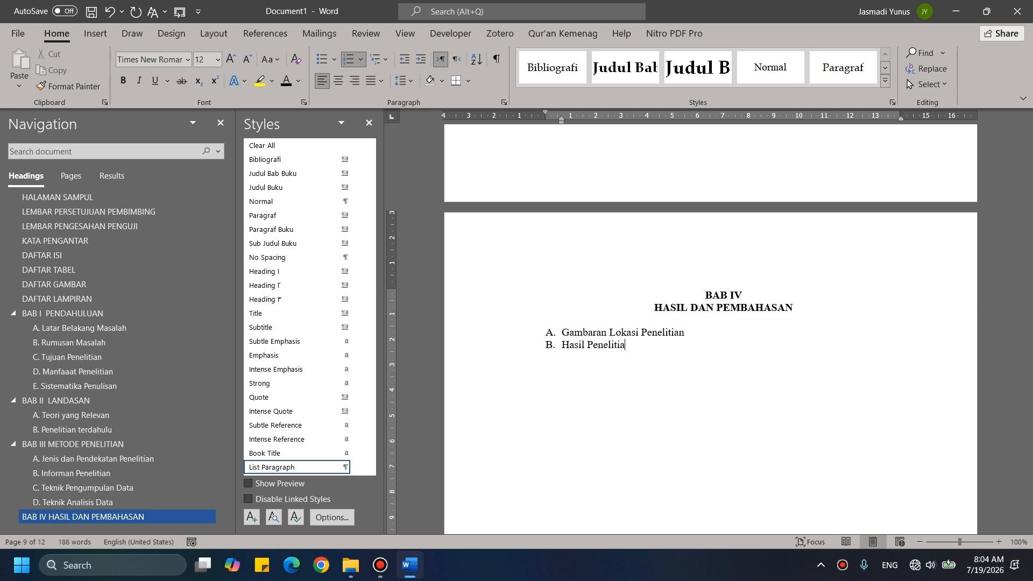
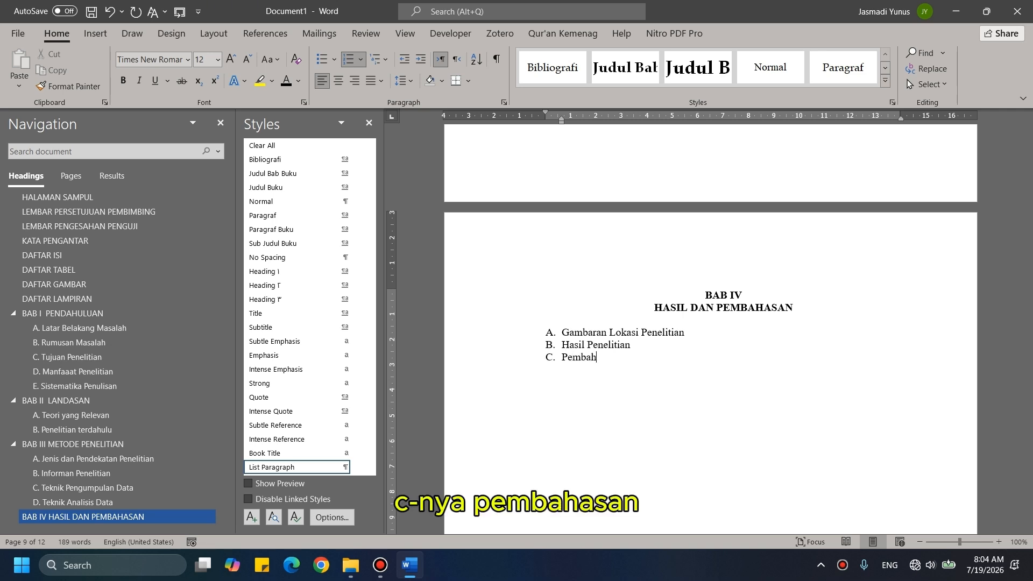
type("an Pembahasan")
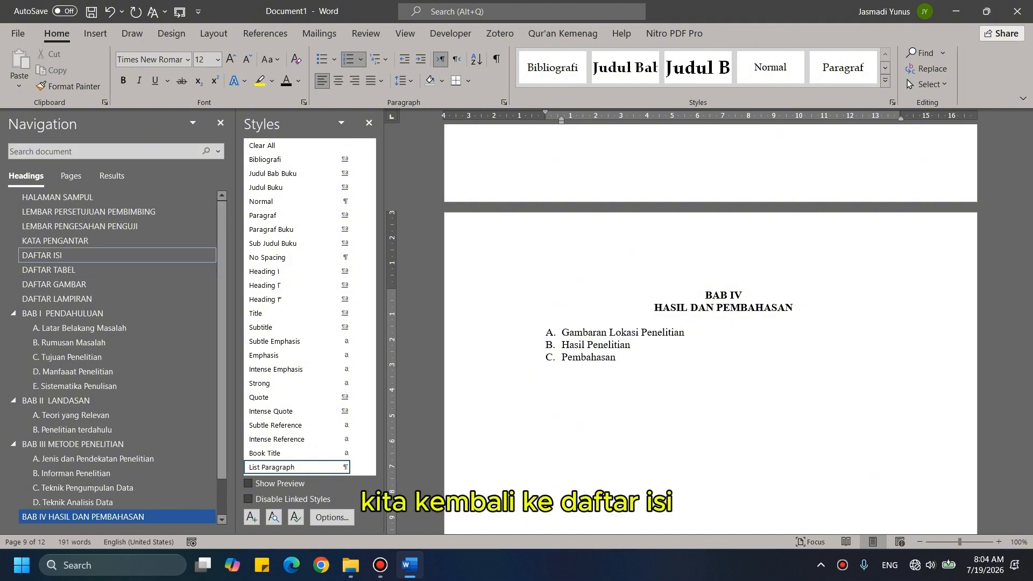
Step: Update the entire table of contents on the DAFTAR ISI page and check its chapter and subheading entries
left_click(79, 257)
scroll(724, 289, "down", 5)
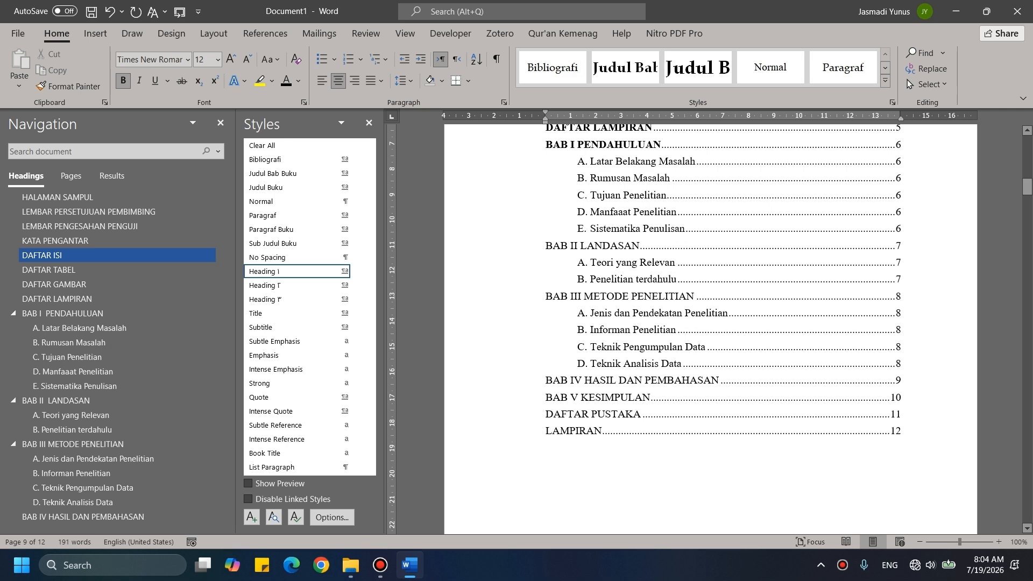
scroll(602, 357, "up", 5)
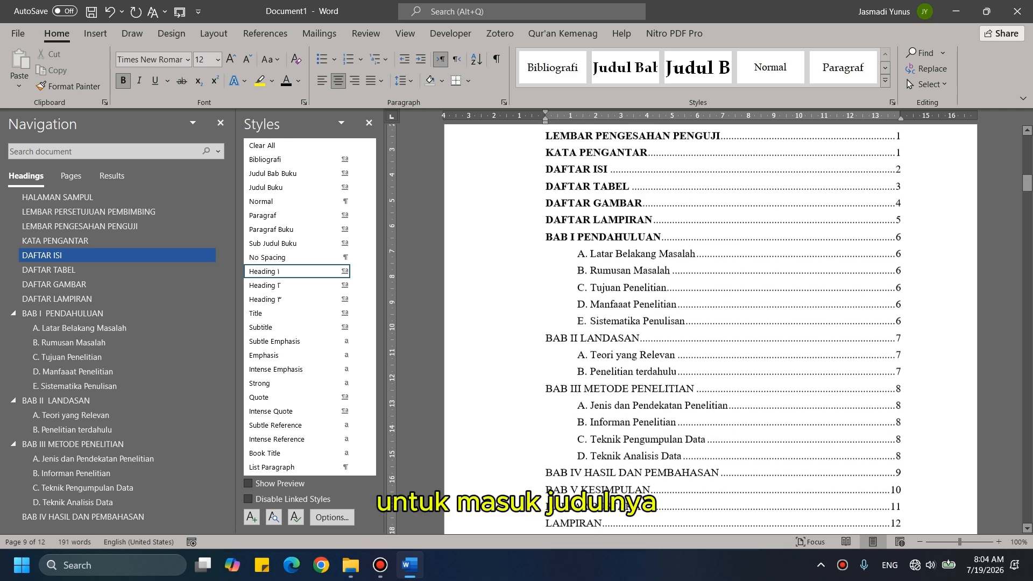
left_click(601, 357)
scroll(601, 357, "up", 1)
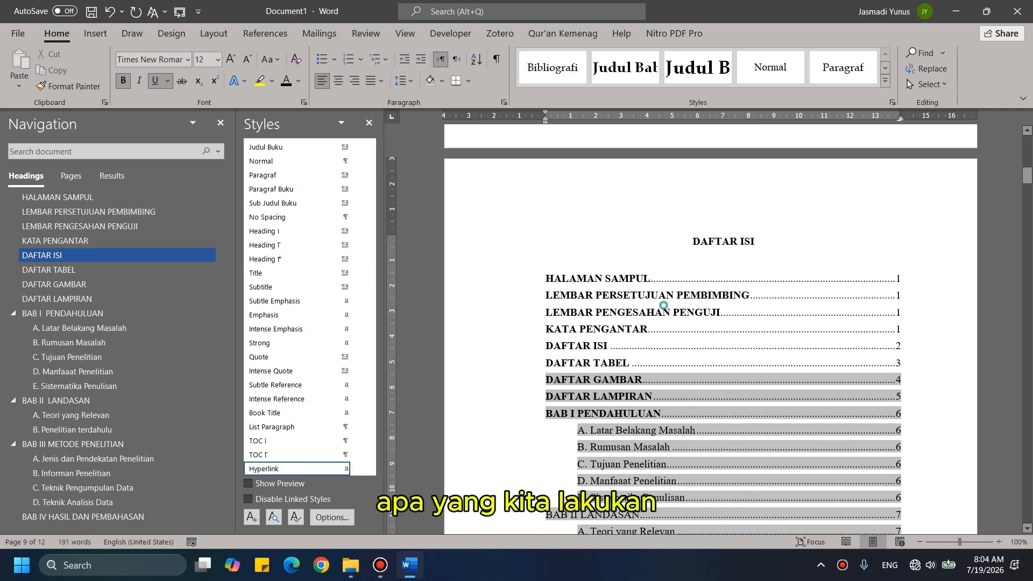
right_click(685, 285)
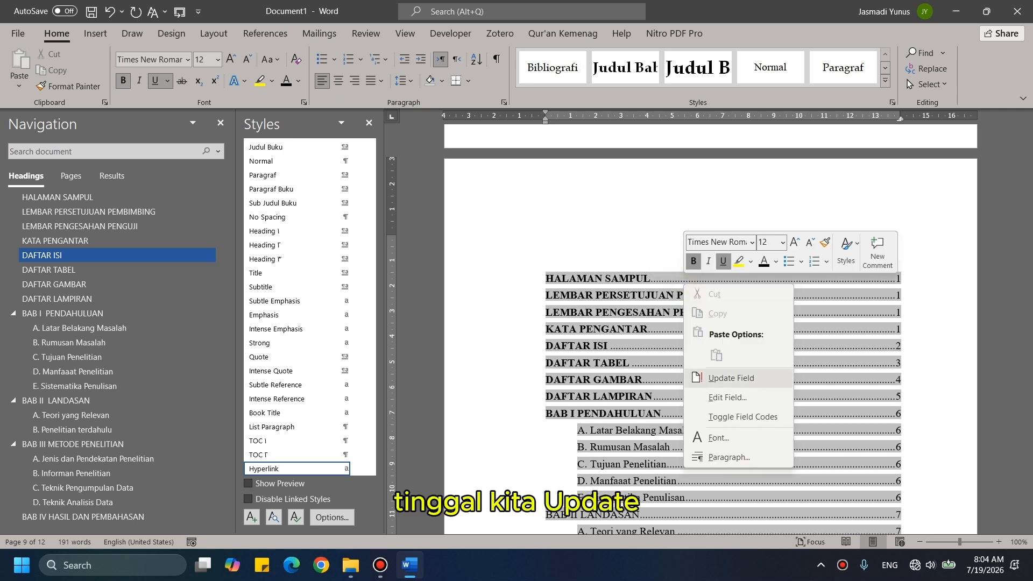
left_click(731, 378)
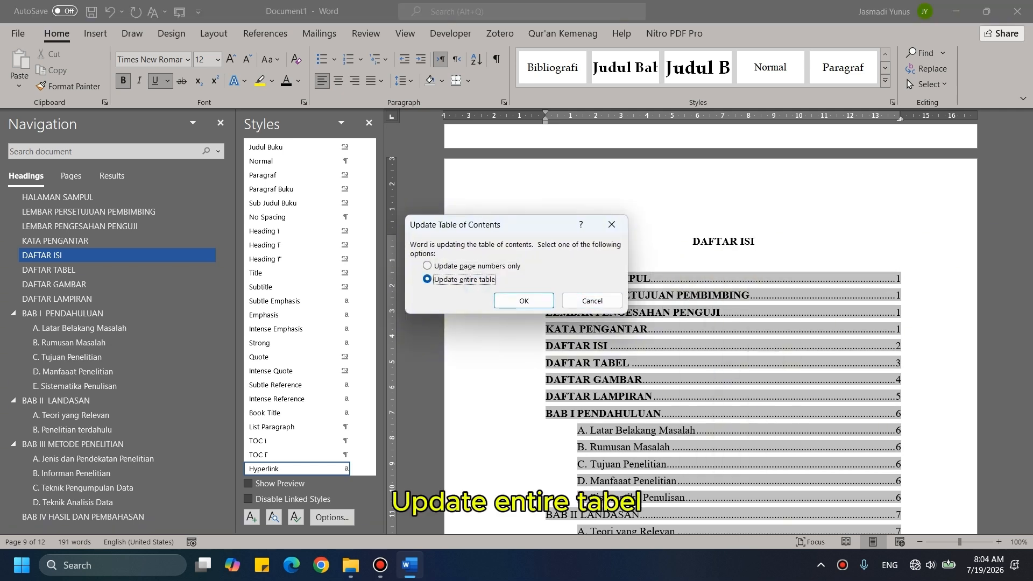
key("Return")
scroll(711, 323, "down", 4)
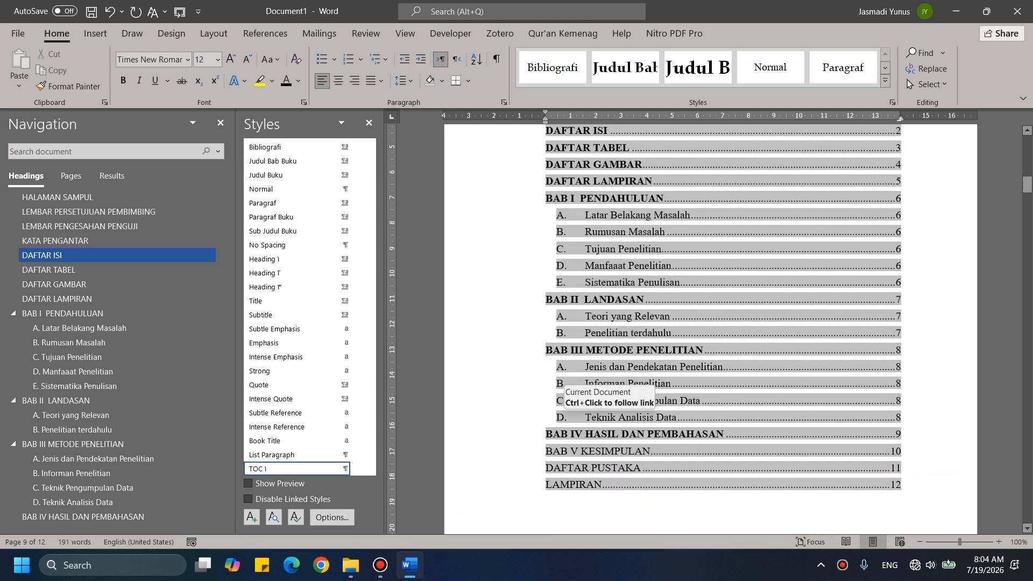
scroll(118, 376, "down", 1)
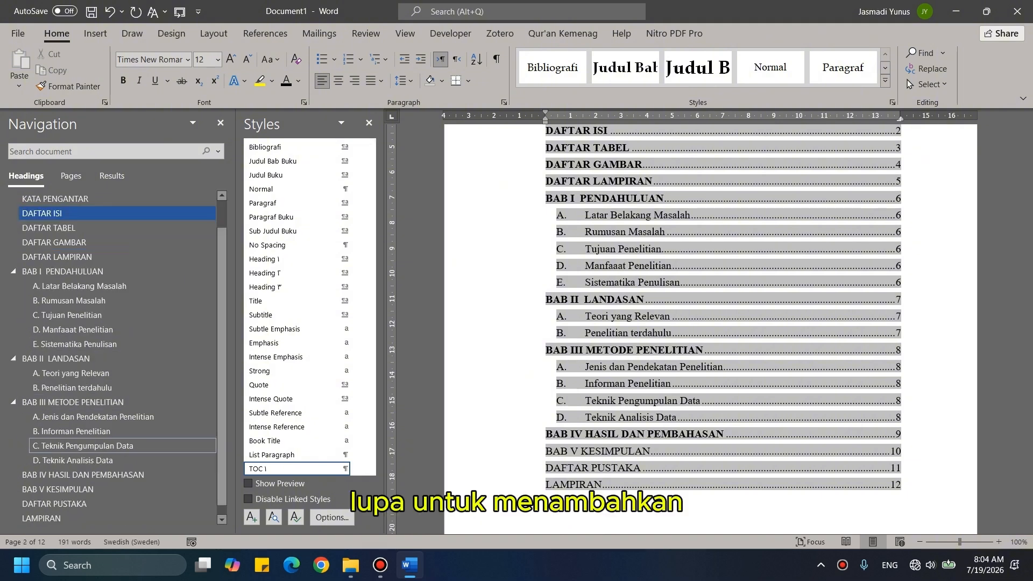
Step: Apply the Heading 2 style to the three lettered items under BAB IV HASIL DAN PEMBAHASAN
left_click(83, 475)
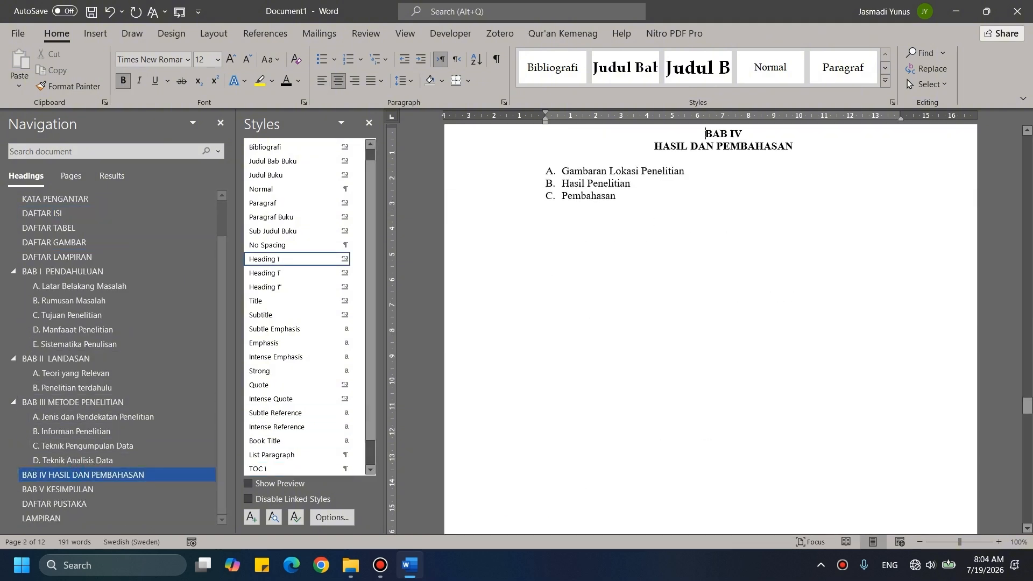
left_click_drag(517, 216, 619, 250)
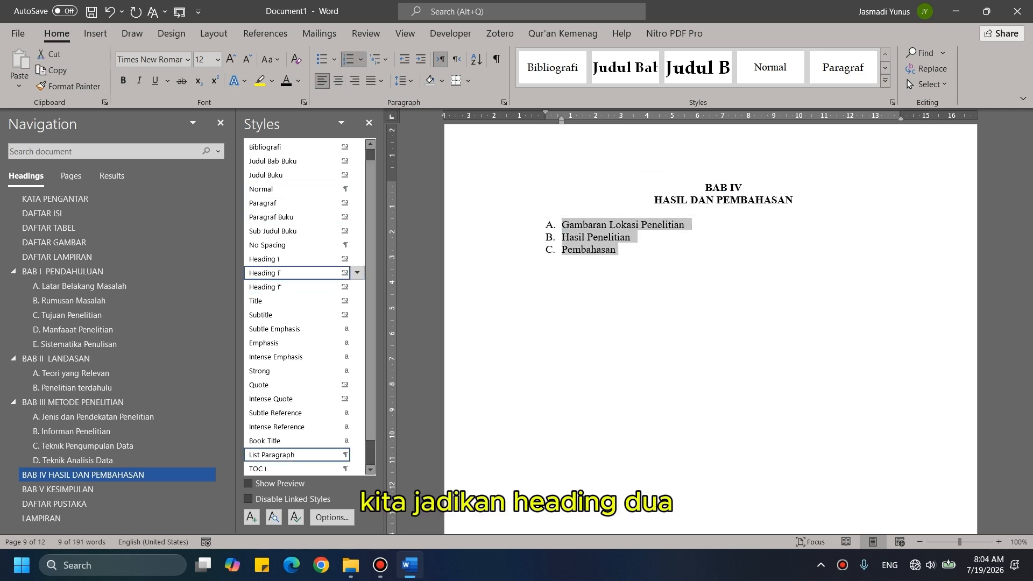
left_click(269, 273)
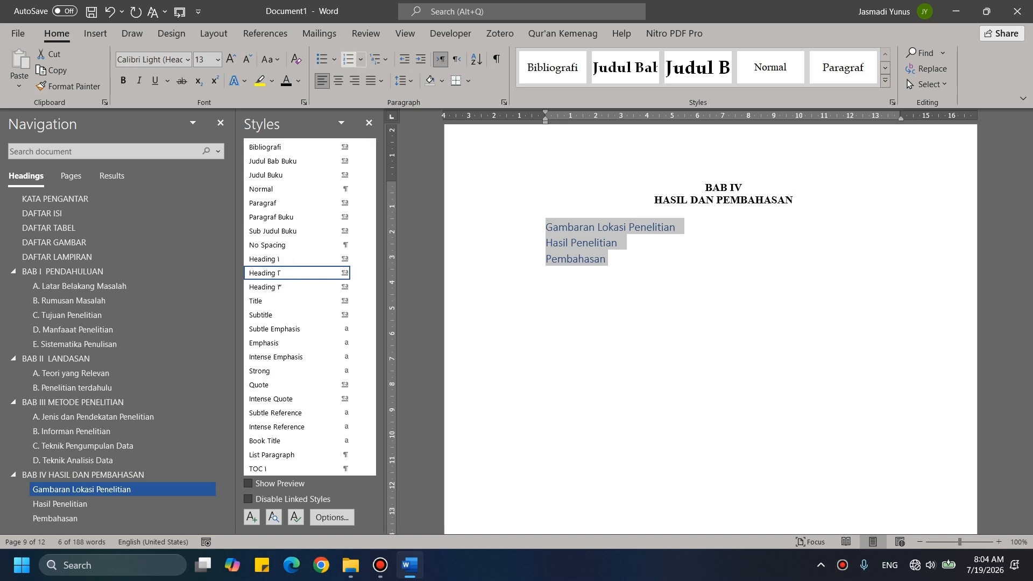
Step: Number the three BAB IV subheadings A to C and move them back to the text margin
left_click(361, 60)
left_click(369, 114)
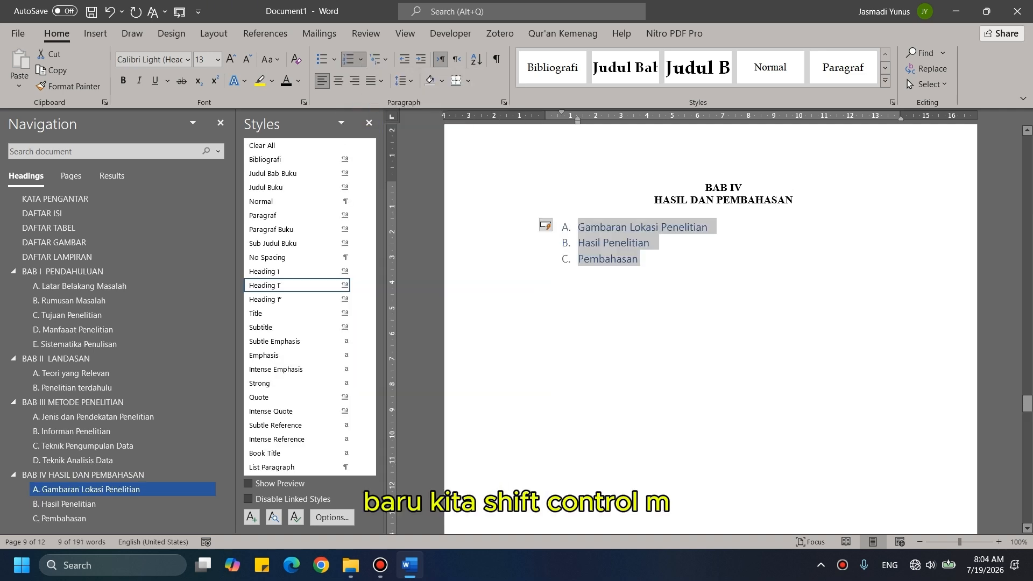
key("ctrl+shift+m")
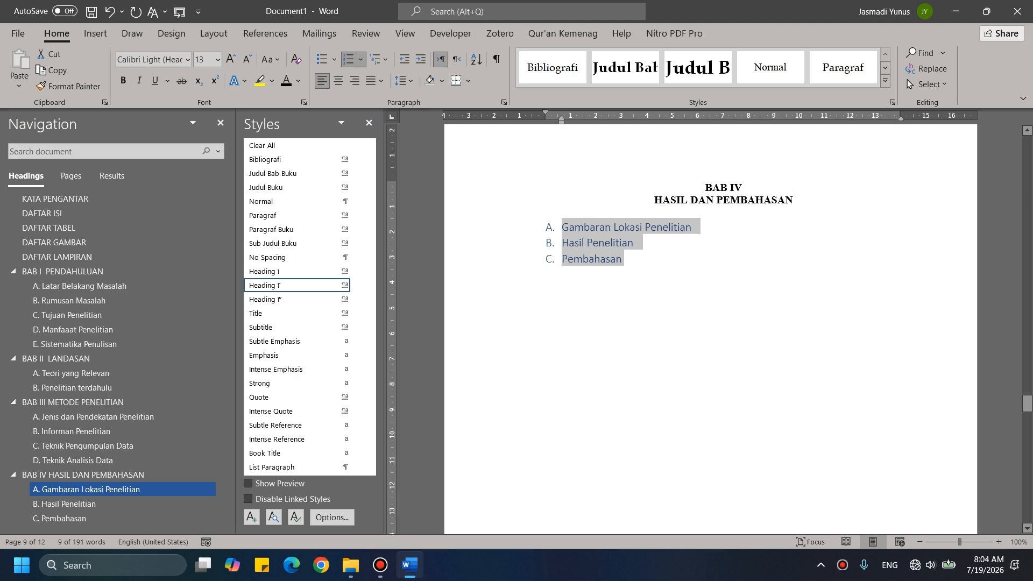
Step: Format the three BAB IV subheadings in Times New Roman, size 12, with black text
left_click(186, 60)
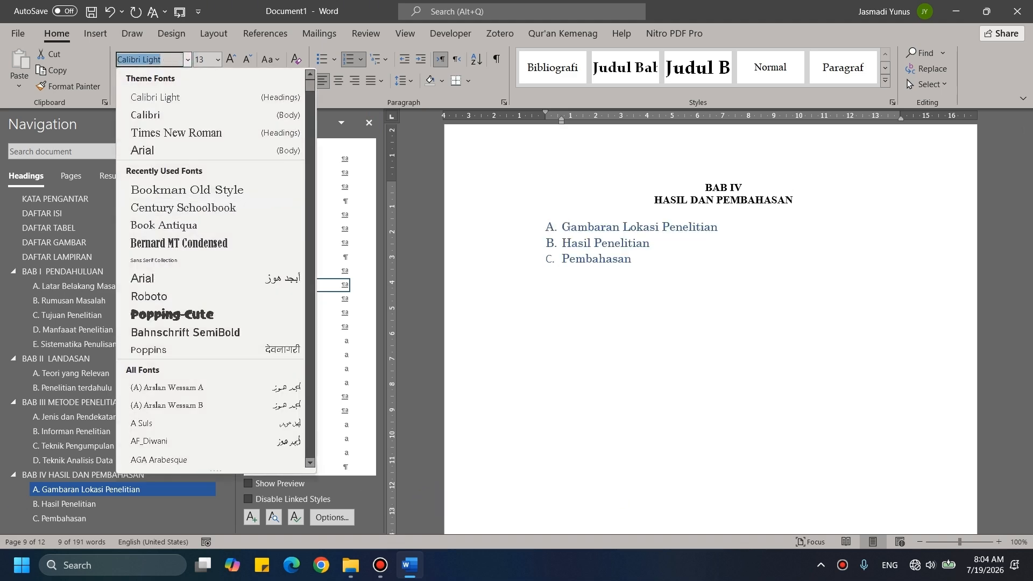
left_click(162, 131)
left_click(202, 60)
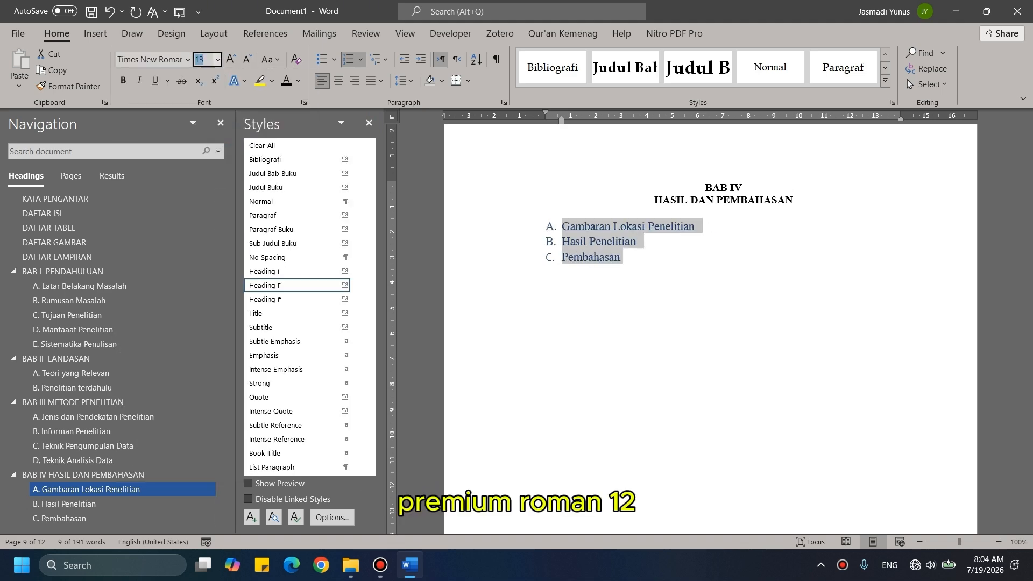
type("12")
key("Return")
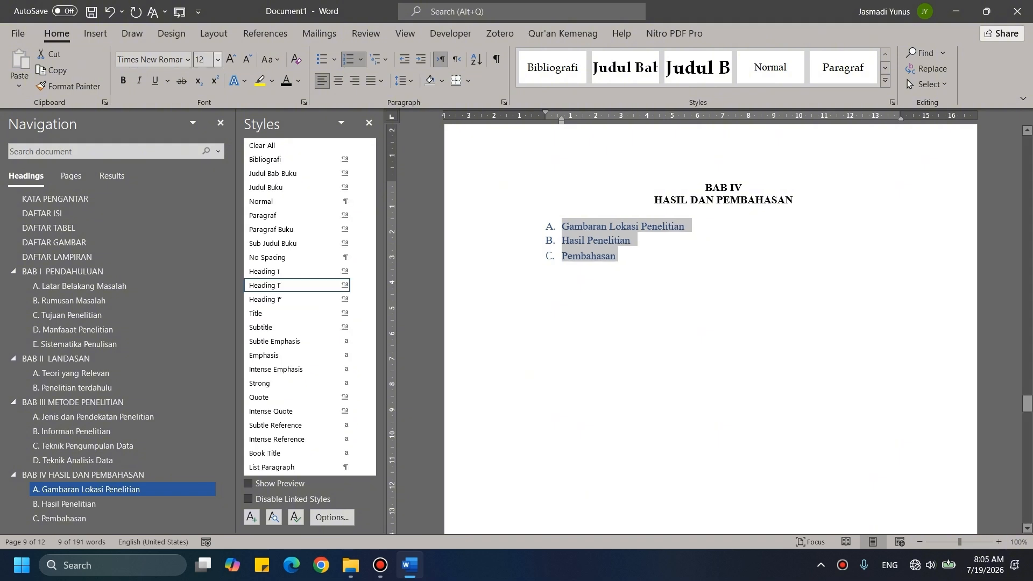
left_click(657, 237)
left_click(682, 227)
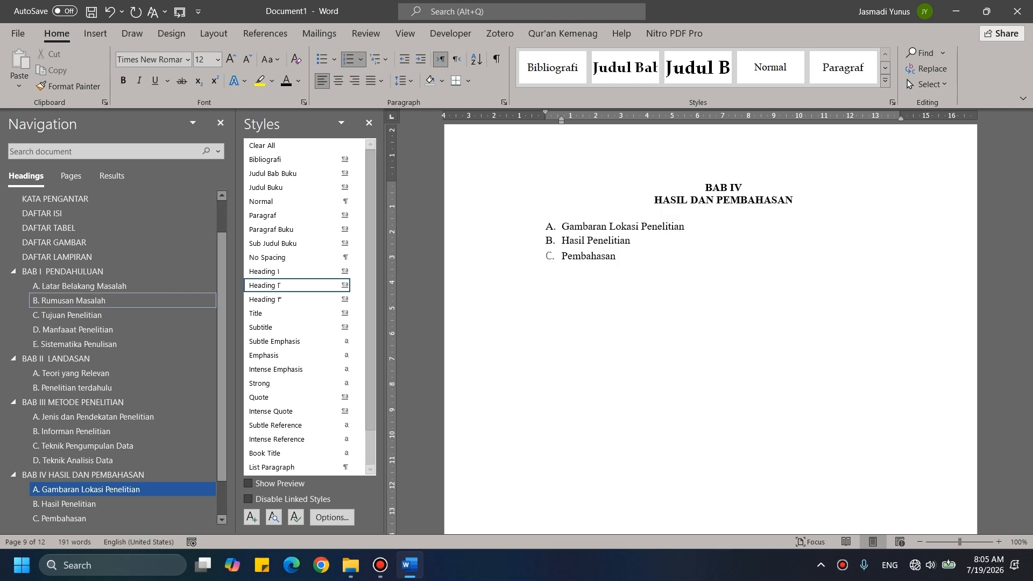
Step: Update the entire table of contents again so it includes the BAB IV subheadings
left_click(57, 213)
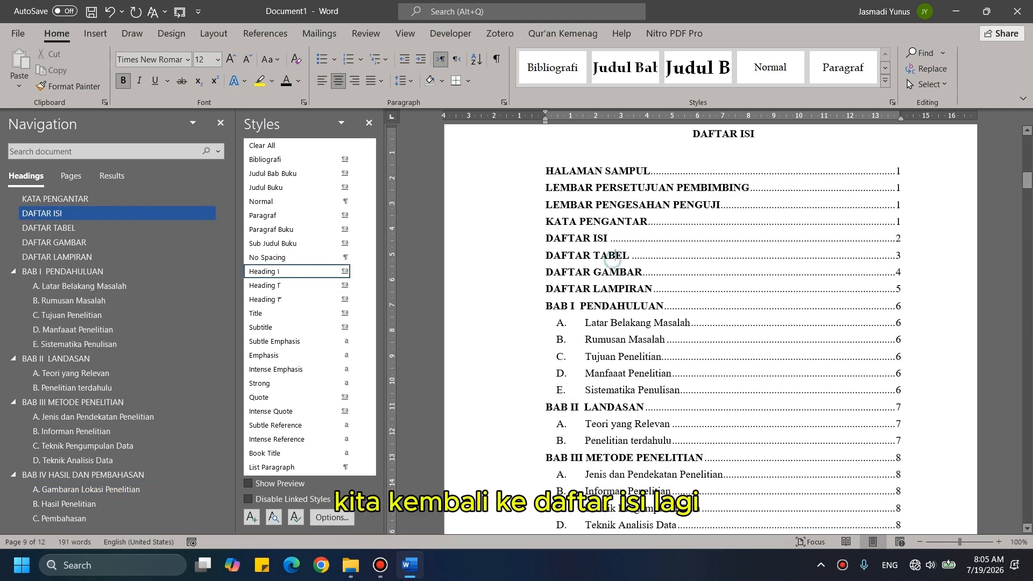
left_click(612, 259)
scroll(682, 258, "down", 5)
right_click(682, 232)
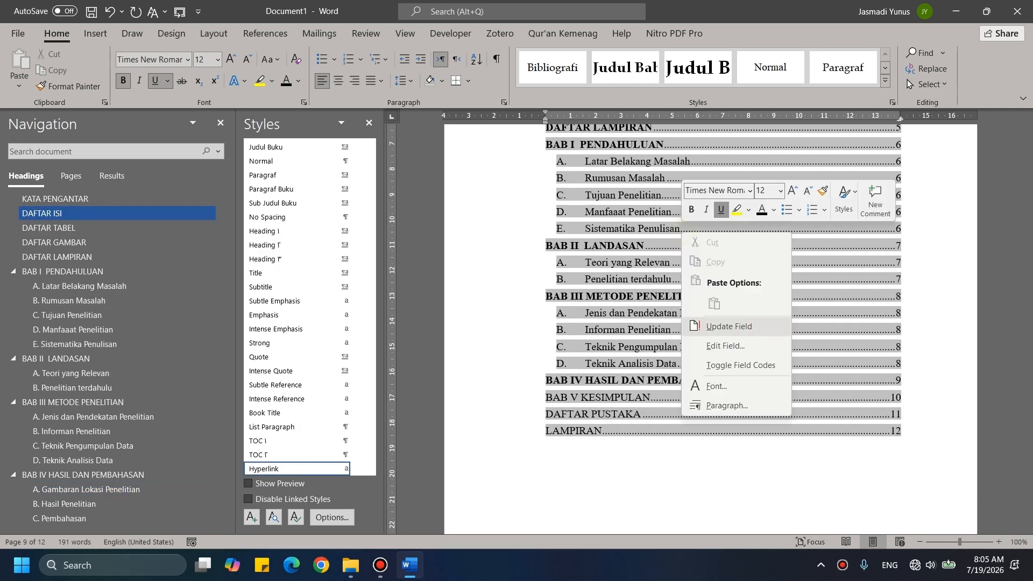
left_click(729, 327)
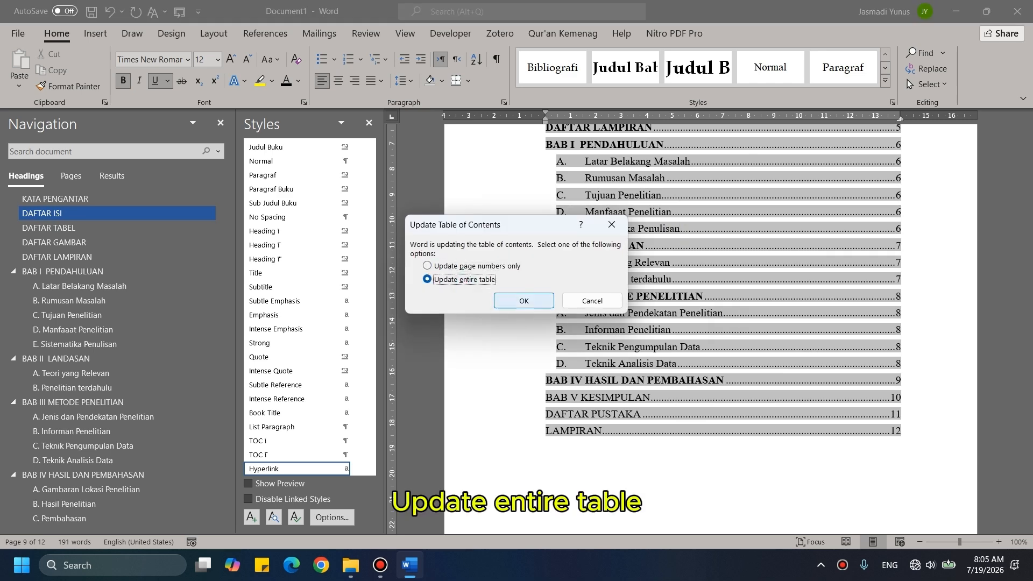
left_click(523, 300)
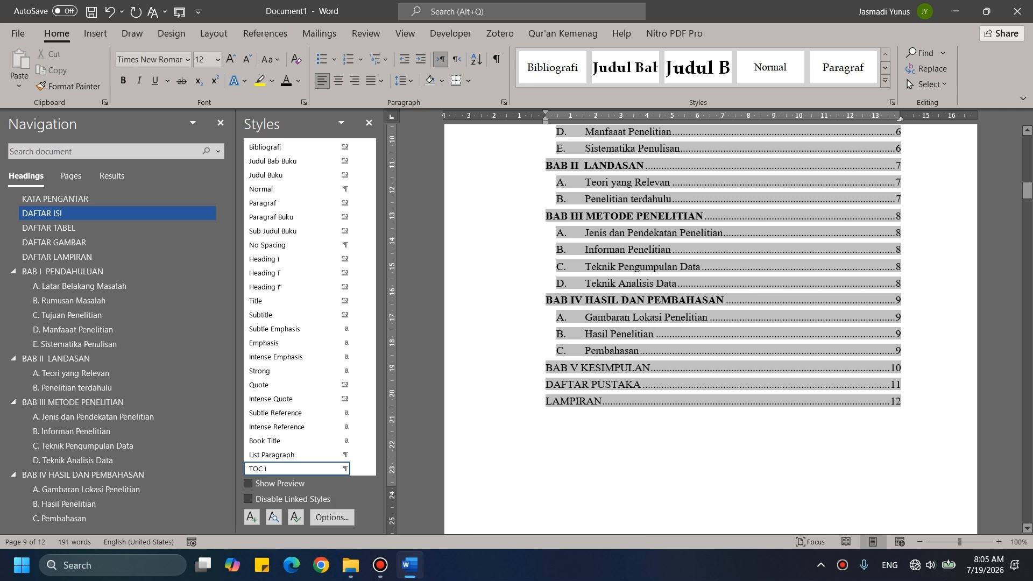
Step: Make the BAB V KESIMPULAN heading bold and centered, with KESIMPULAN on a second line inside the same heading
left_click(562, 368)
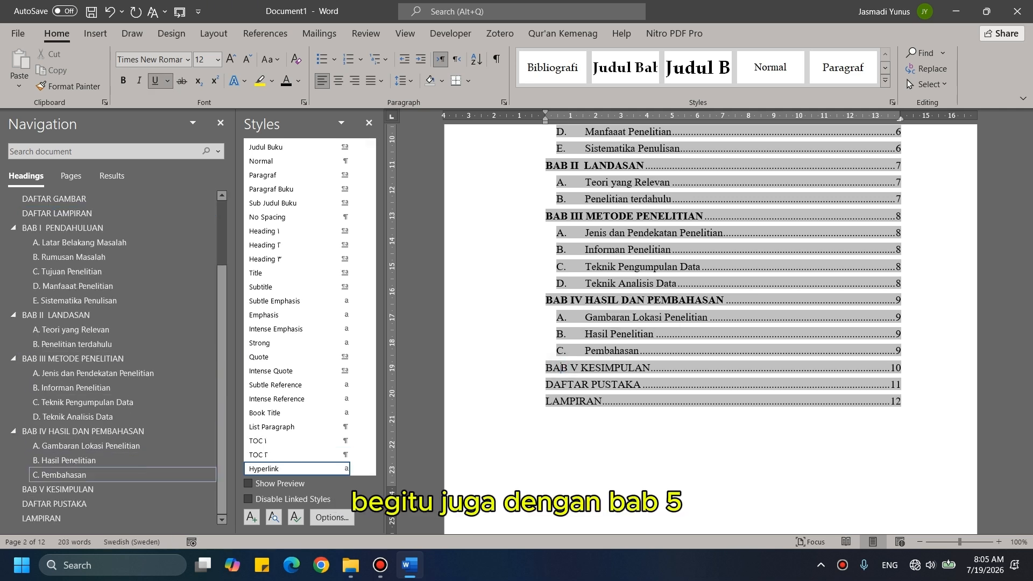
left_click(81, 489)
scroll(519, 236, "up", 3)
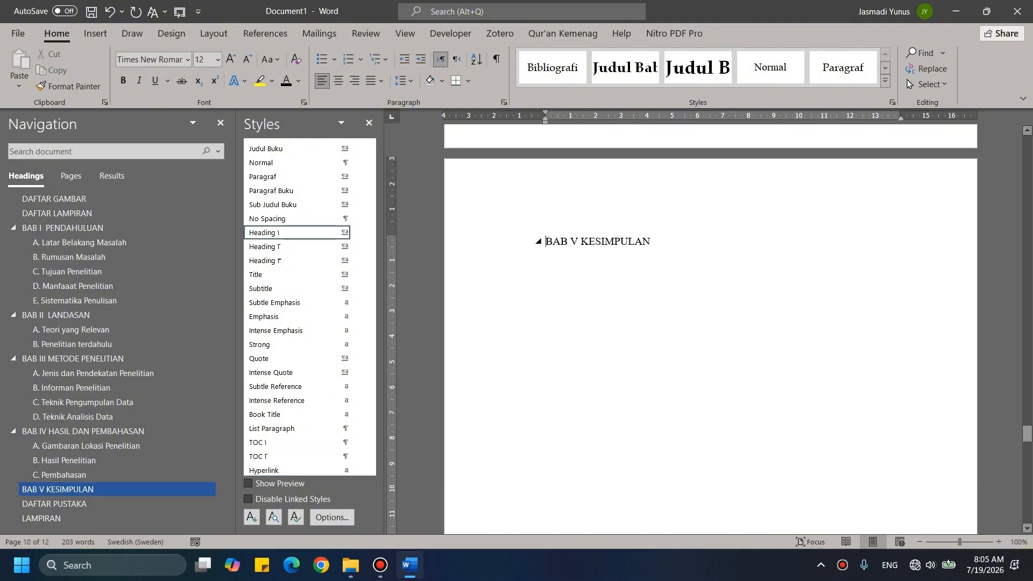
left_click(519, 236)
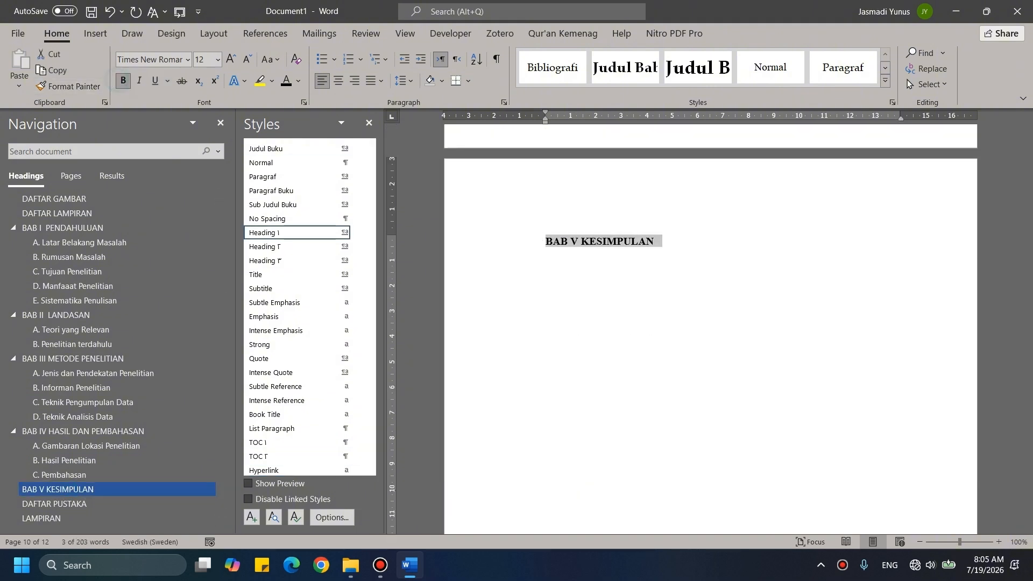
key("ctrl+e")
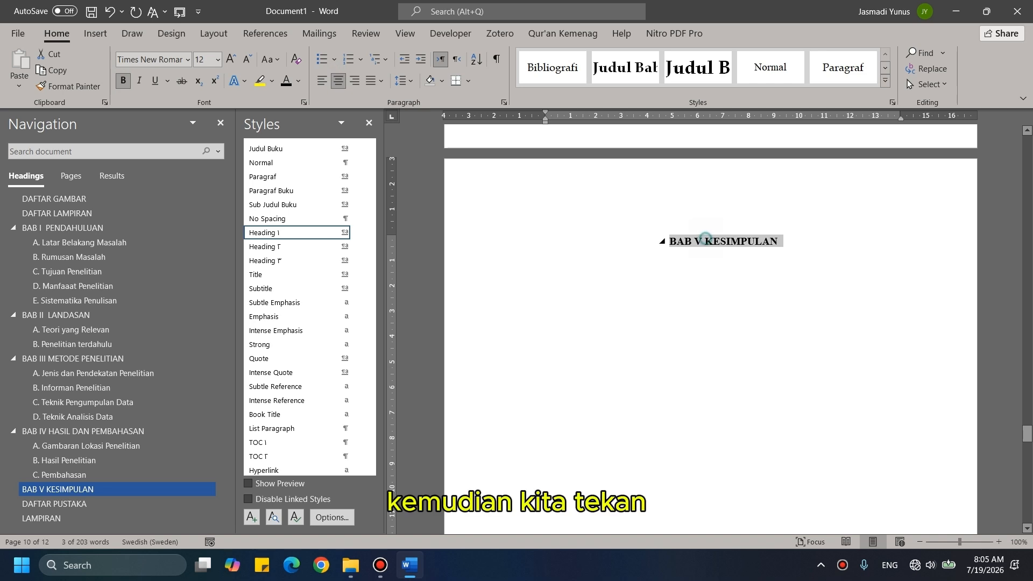
left_click(706, 241)
key("shift+Return")
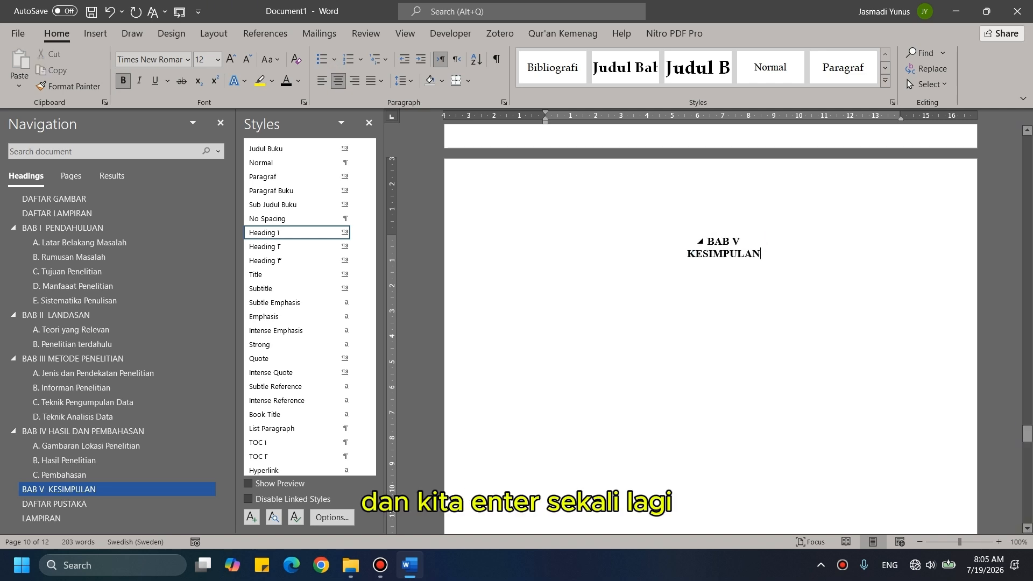
Step: Add an empty line below the BAB V heading, followed by the lettered items "A. Kesimpulan" and "B. Saran"
key("Return")
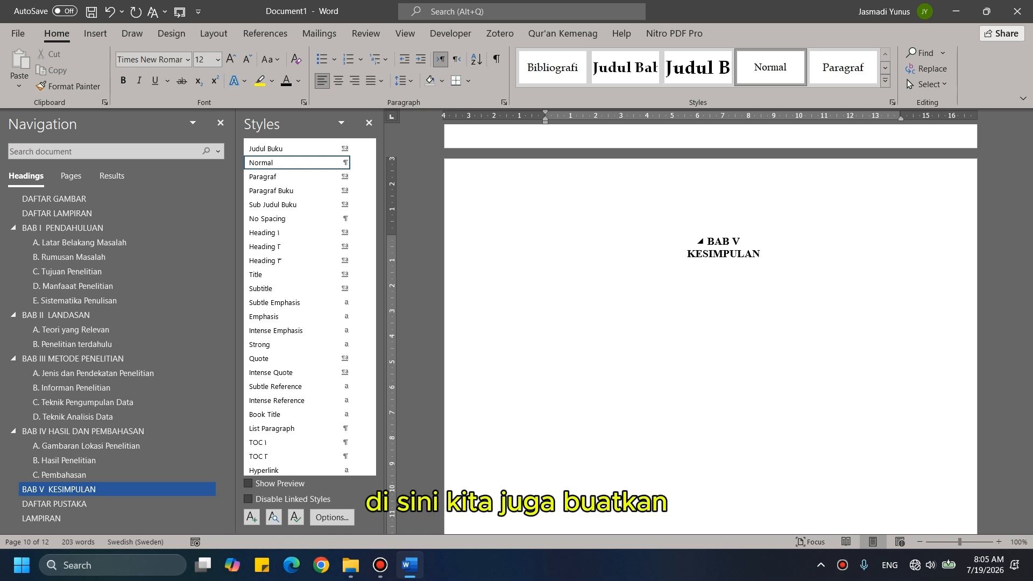
type("A. ")
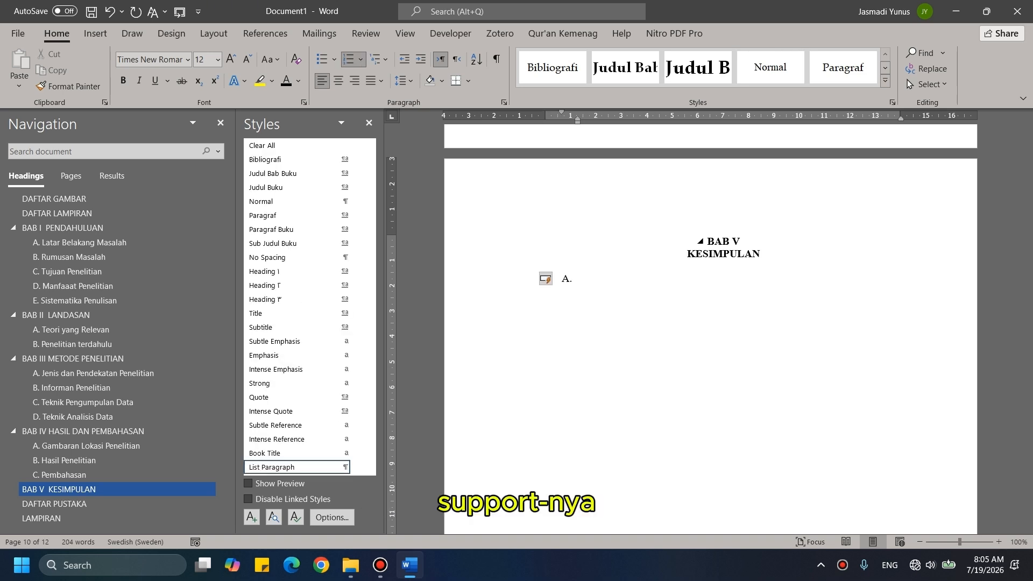
type("Ke")
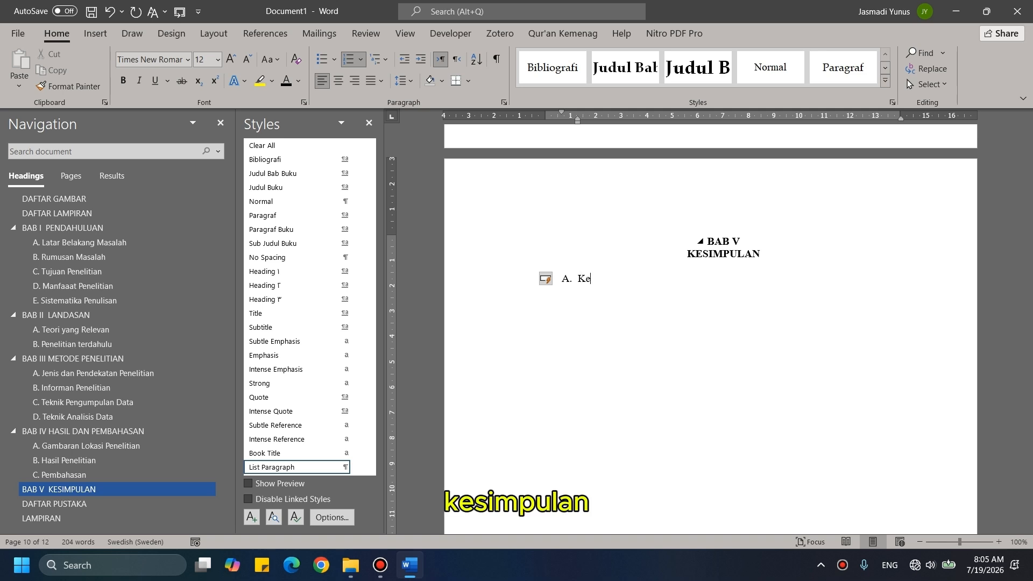
type("simpulan B. ")
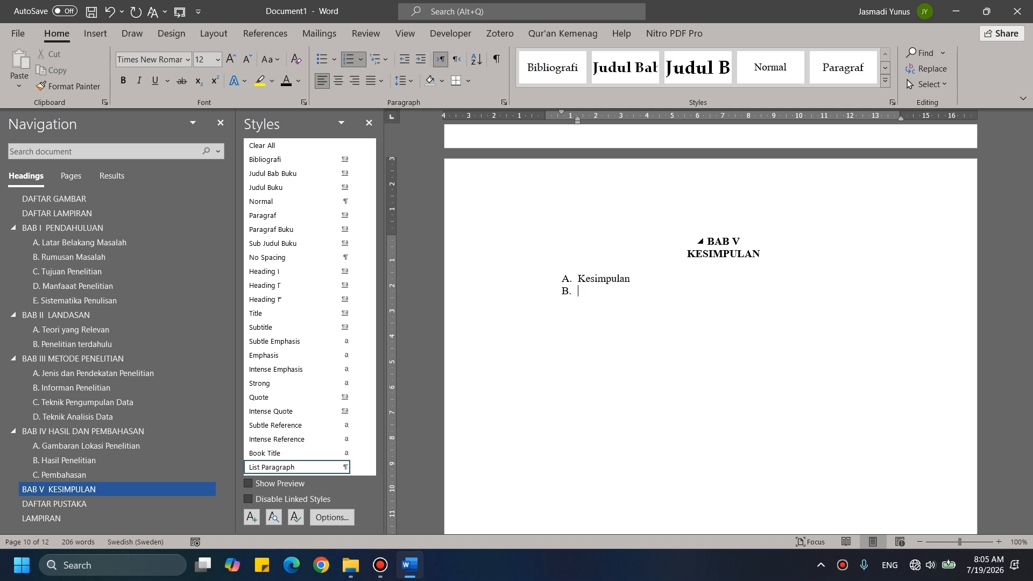
type("Saran")
Step: Apply the Heading 2 style to the items Kesimpulan and Saran under BAB V
left_click_drag(625, 300, 579, 280)
left_click(604, 291)
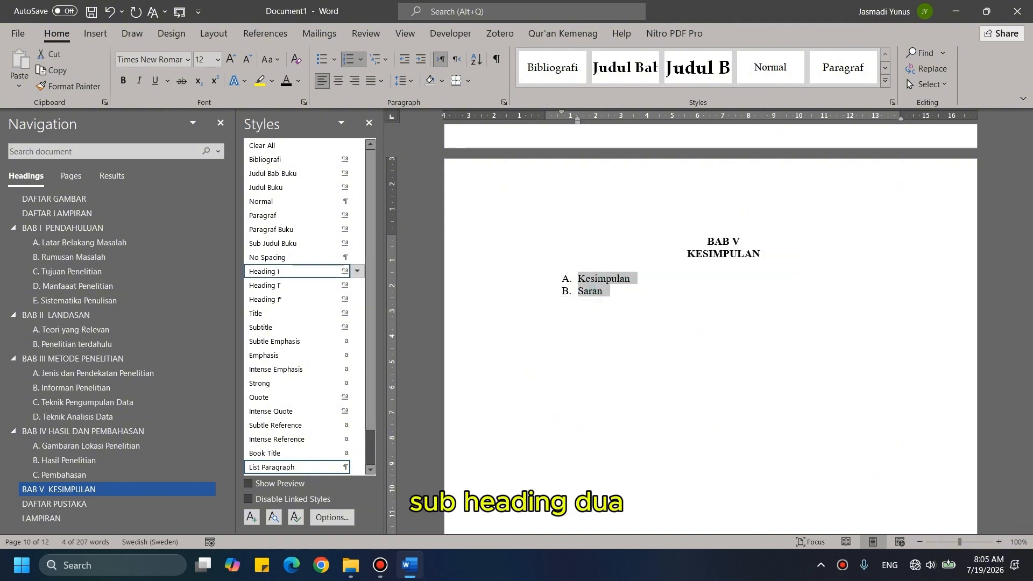
left_click(266, 285)
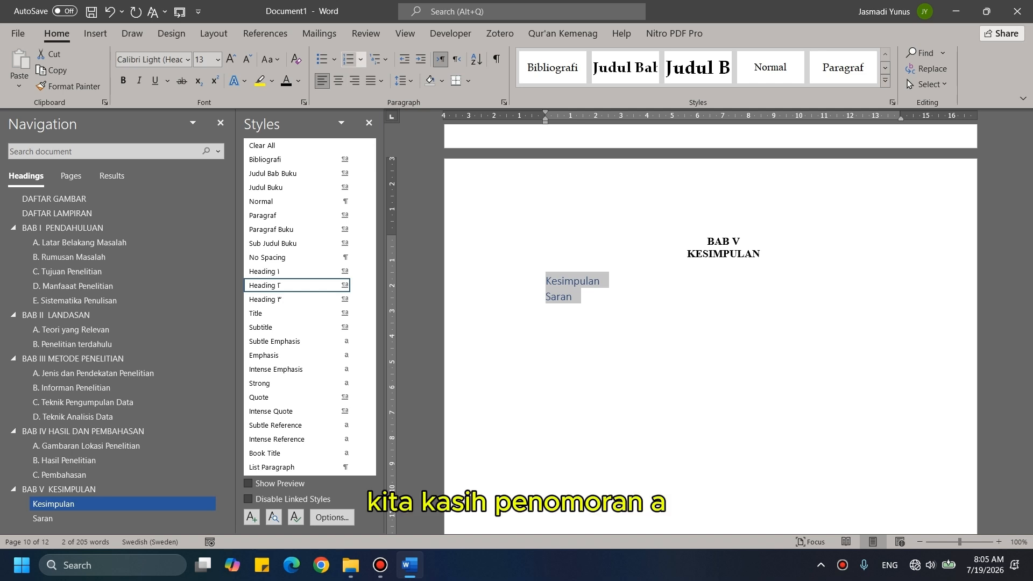
Step: Number the BAB V subheadings A and B and move them back to the text margin
left_click(361, 59)
left_click(434, 258)
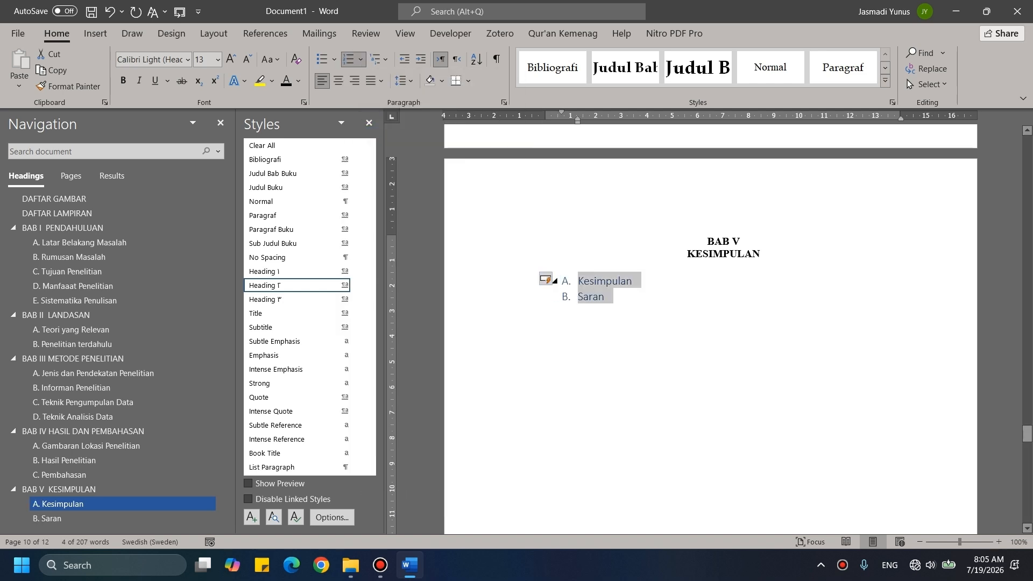
key("ctrl+shift+m")
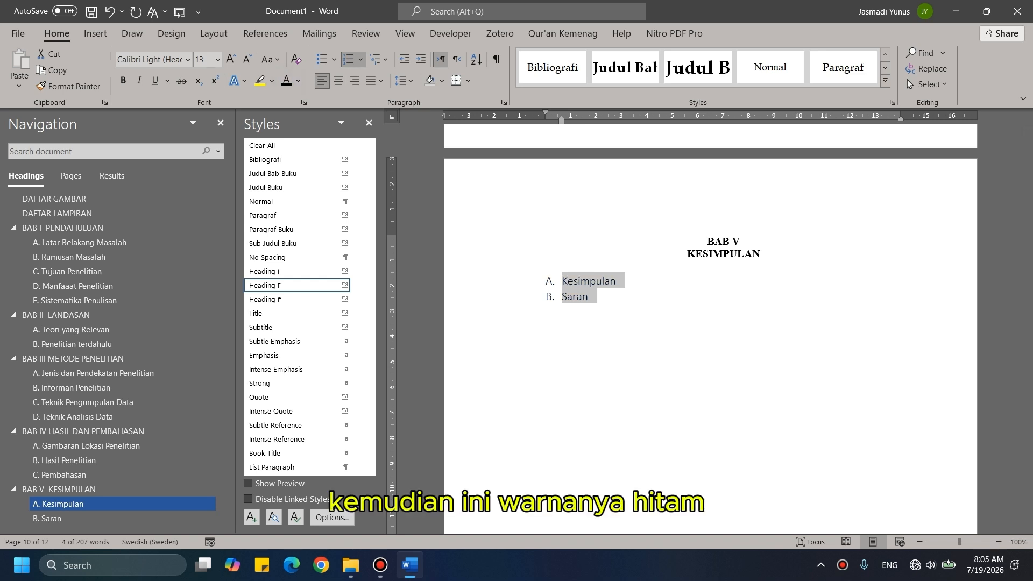
Step: Format the BAB V subheadings Kesimpulan and Saran in black Times New Roman, size 12
type("12")
key("shift+Tab")
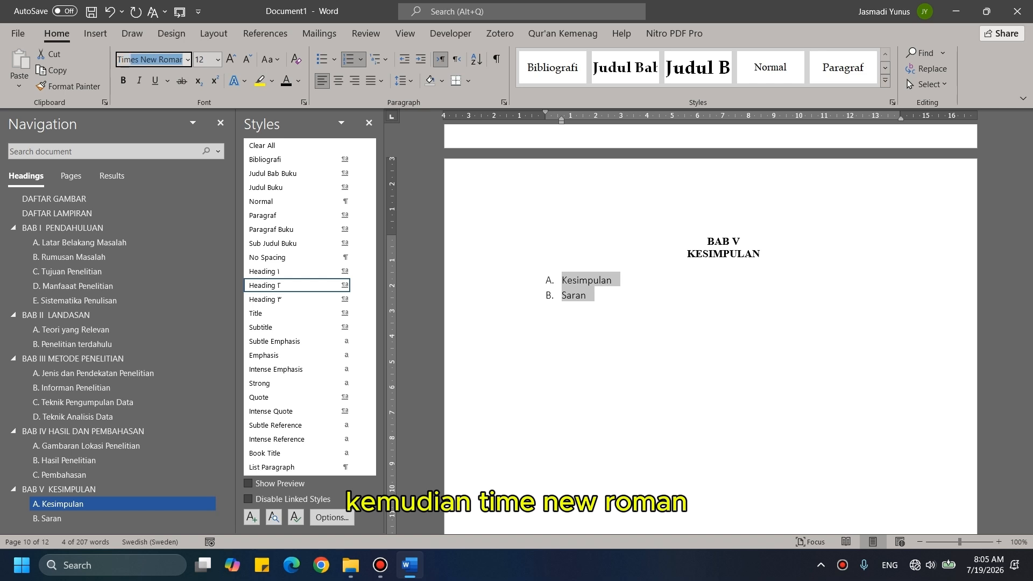
key("Return")
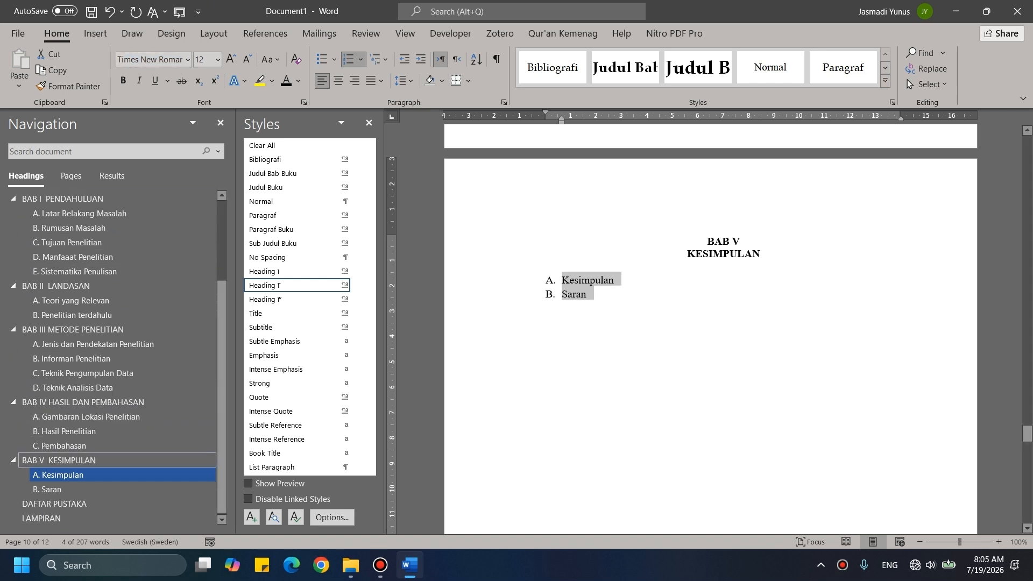
Step: Update the entire table of contents under DAFTAR ISI to include the new BAB V entries
scroll(97, 345, "up", 3)
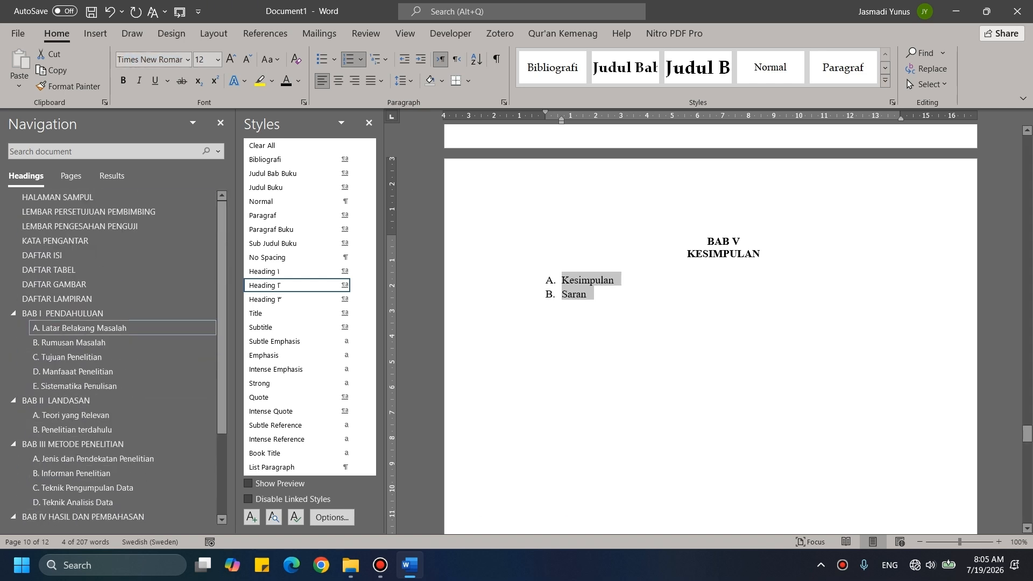
left_click(96, 255)
scroll(622, 298, "down", 10)
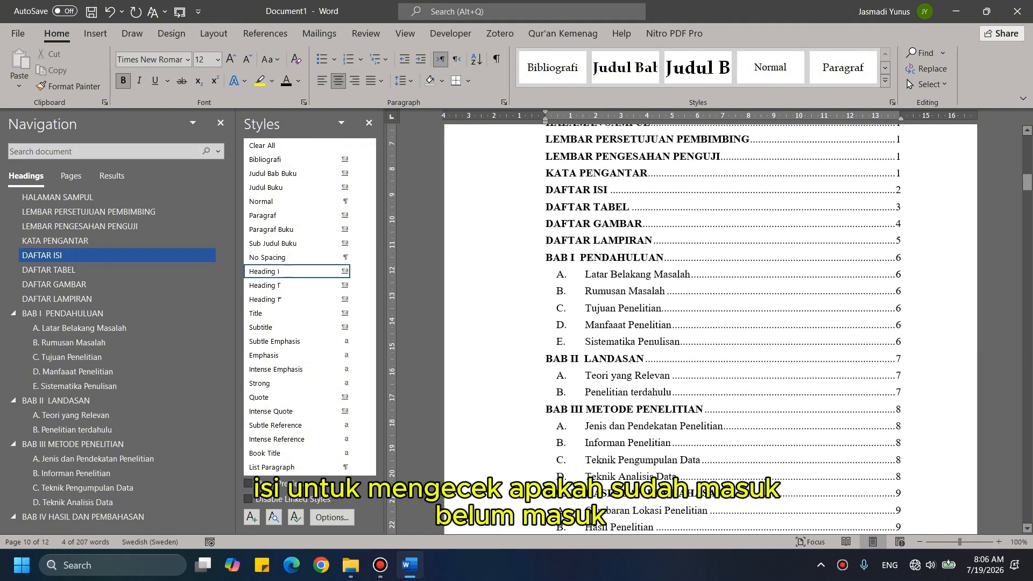
left_click_drag(623, 298, 630, 224)
right_click(630, 225)
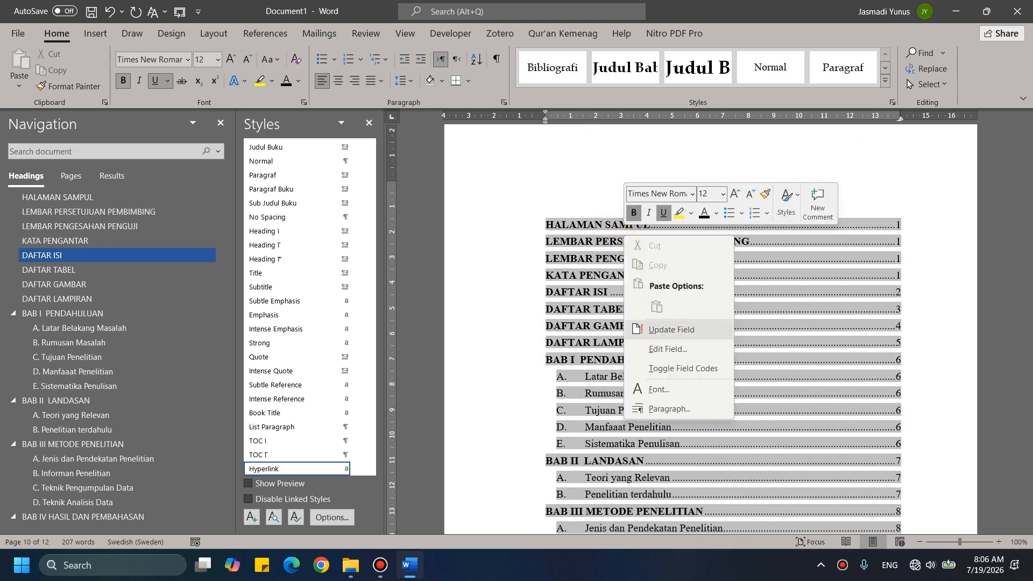
left_click(651, 330)
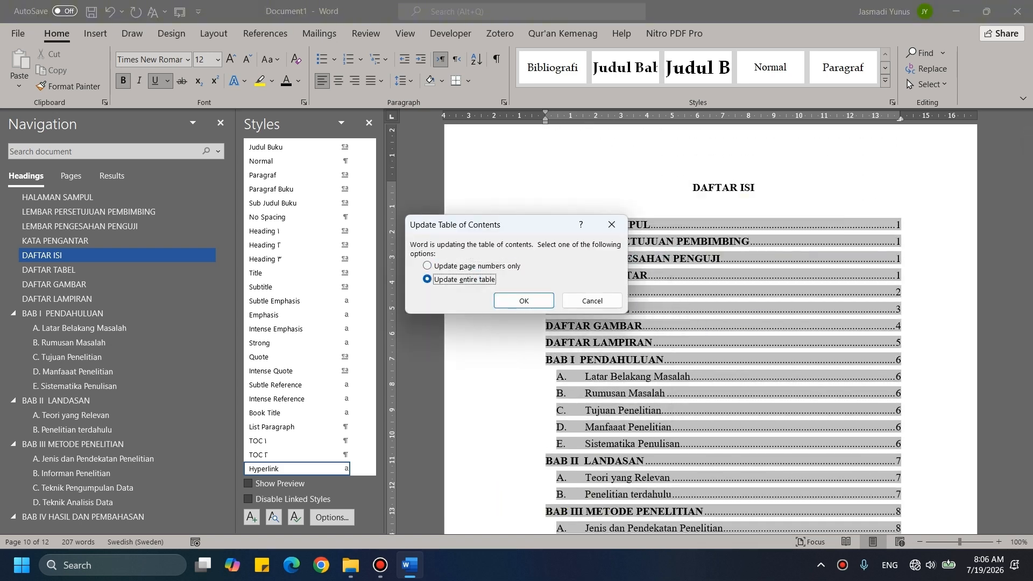
key("Return")
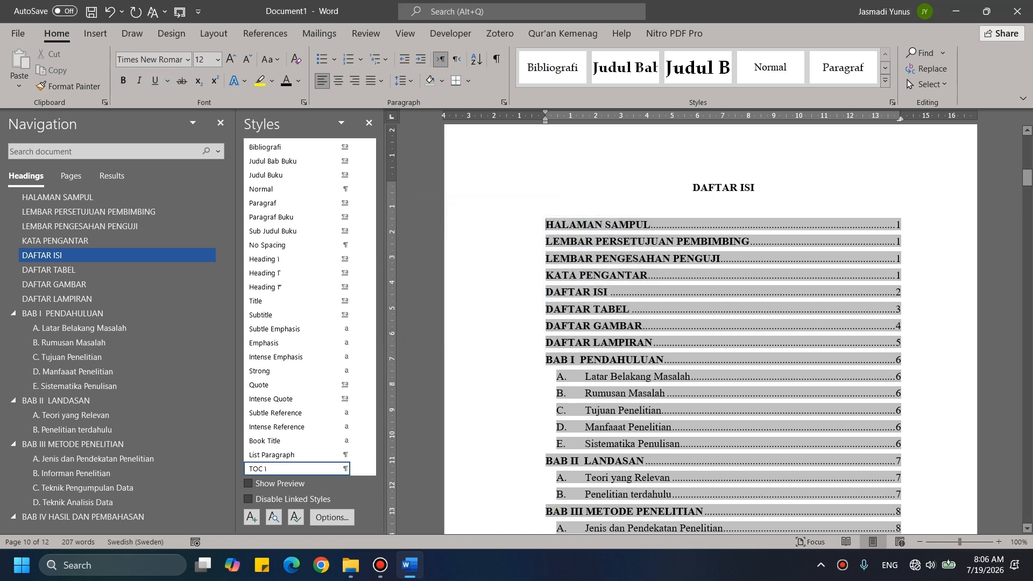
scroll(711, 301, "down", 7)
scroll(618, 319, "up", 5)
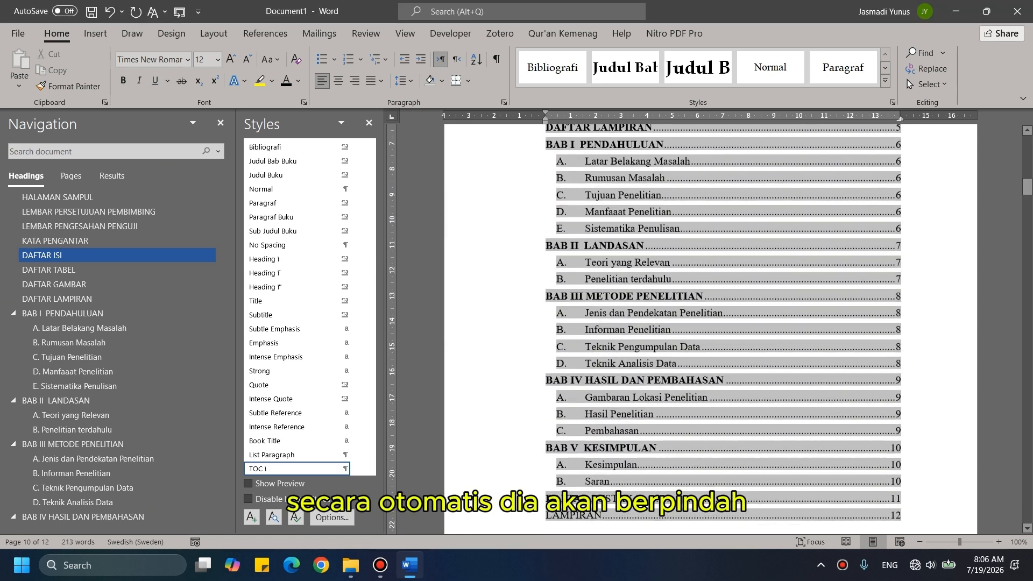
Step: Try to adjust the tab stops of the lettered entries under BAB I in the table of contents, and undo the changes
left_click(618, 319)
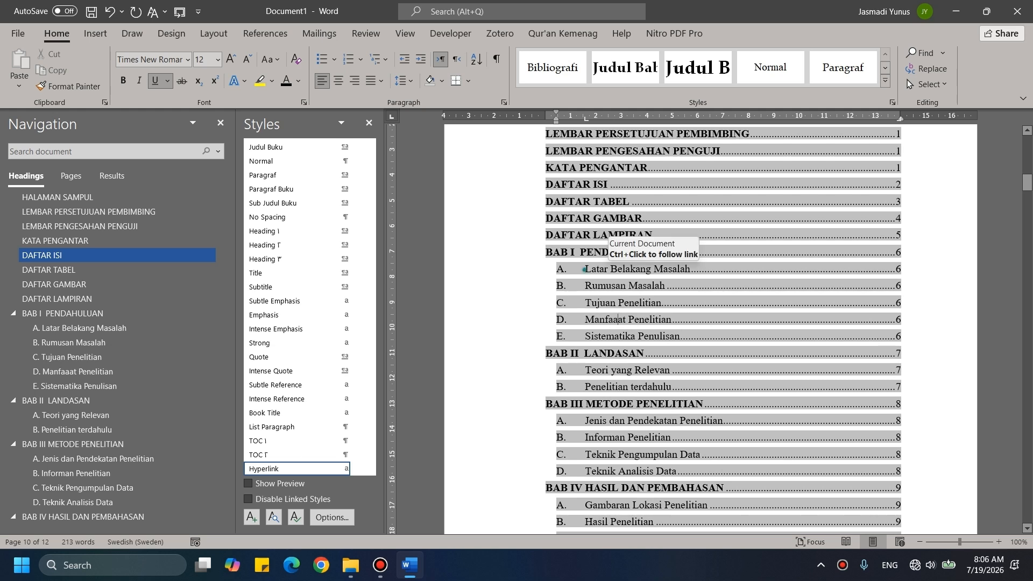
left_click_drag(589, 270, 606, 338)
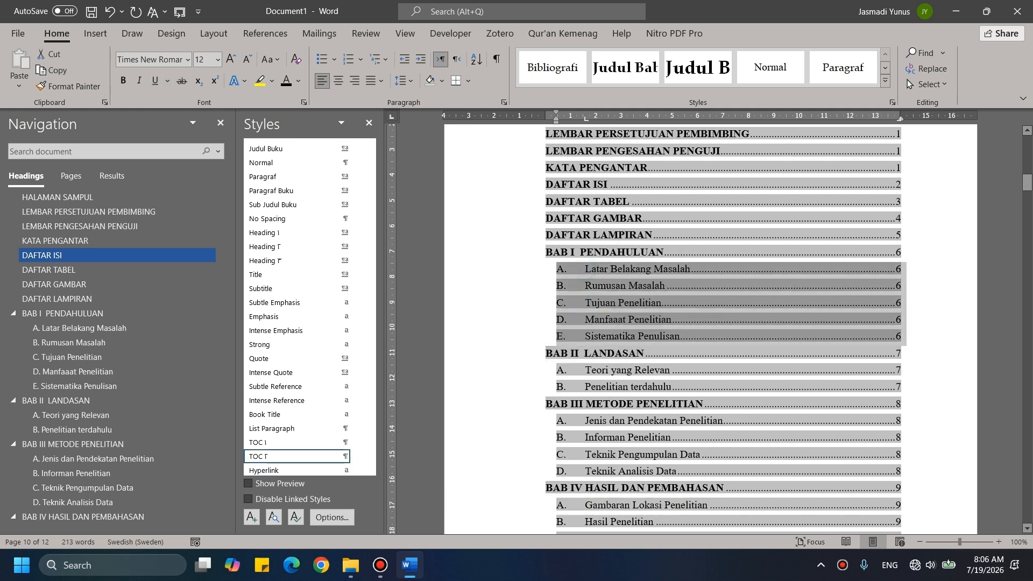
mouse_move(587, 119)
left_mouse_down()
mouse_move(597, 118)
mouse_move(594, 145)
left_mouse_up()
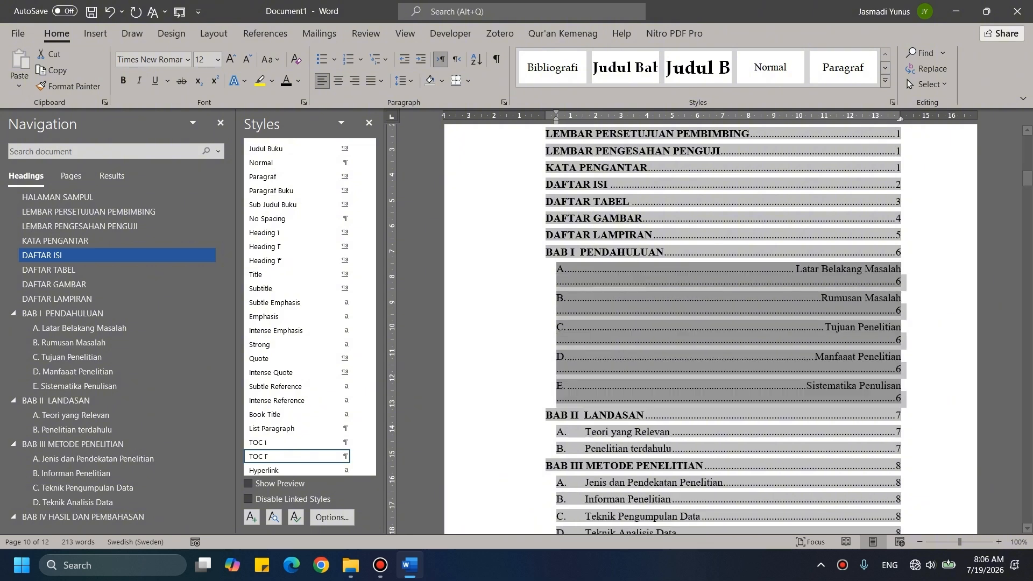
left_click_drag(901, 119, 743, 173)
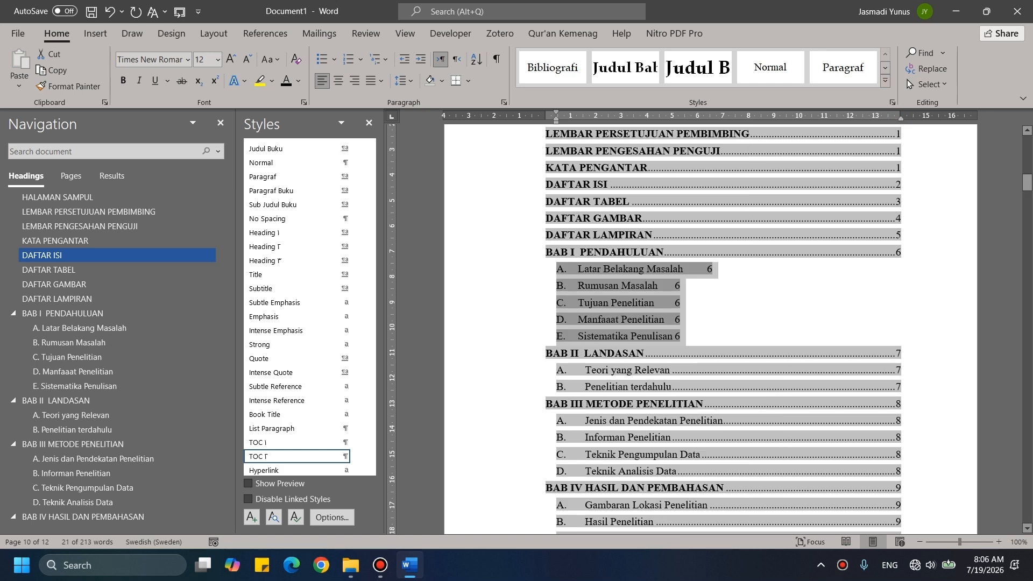
key("ctrl+z")
key("ctrl+z")
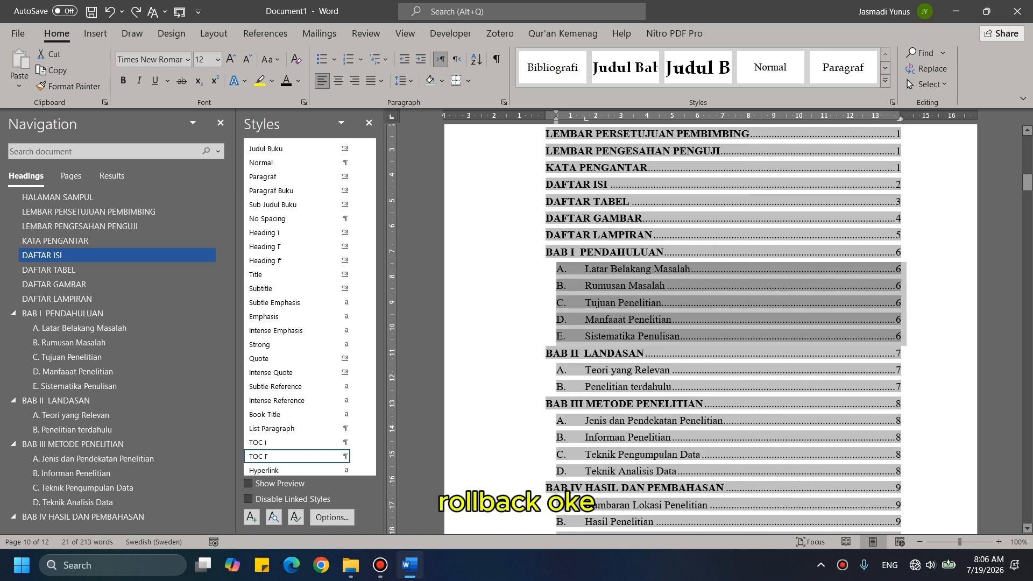
Step: Indent the lettered entries under BAB I and BAB II in the table of contents to about 1.25 cm
left_click_drag(586, 119, 577, 120)
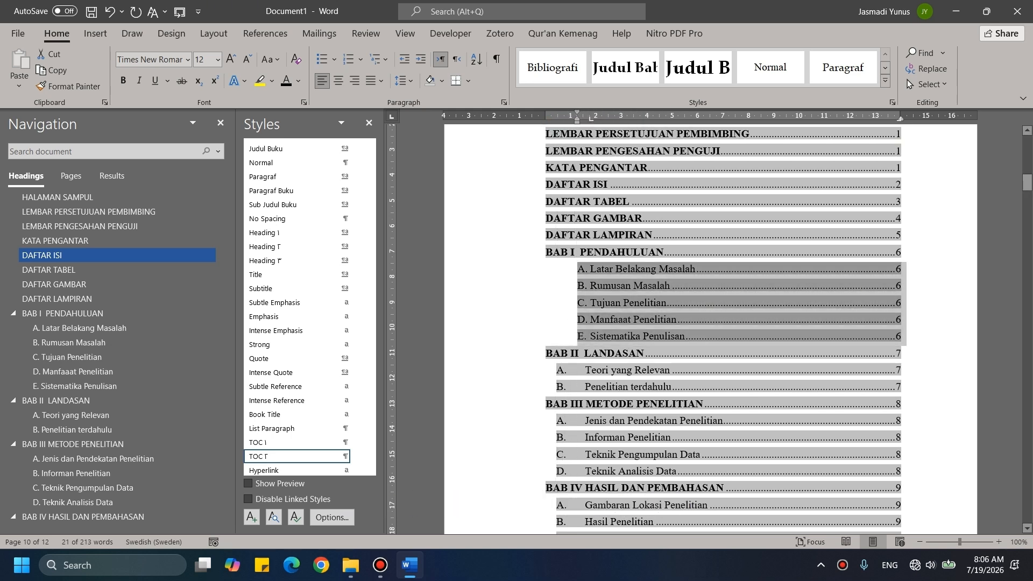
left_click_drag(586, 369, 615, 387)
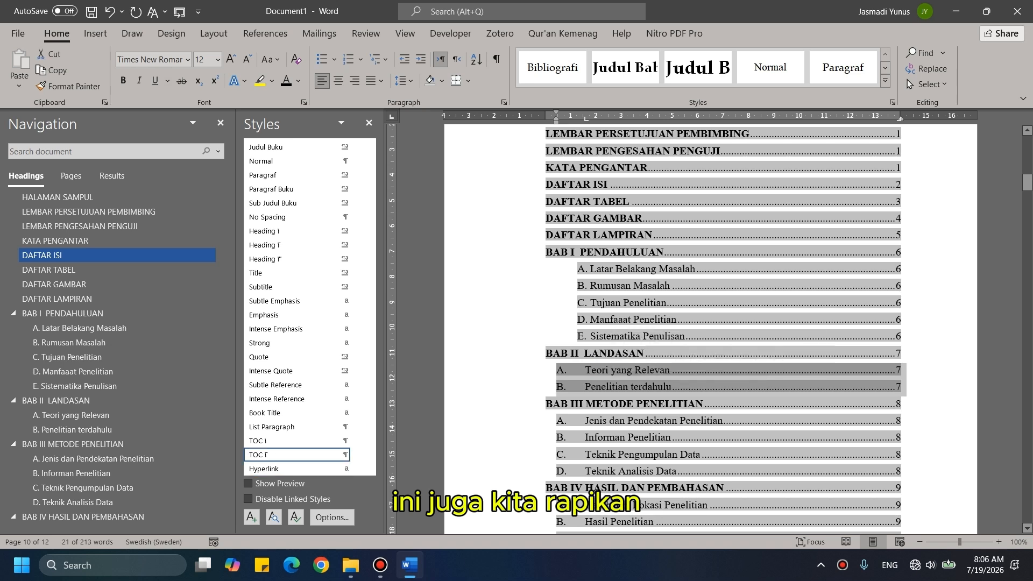
mouse_move(587, 119)
left_mouse_down()
mouse_move(556, 122)
mouse_move(577, 122)
left_mouse_up()
Step: Indent the table of contents entries under BAB III and BAB IV to the same position, about 1.25 cm
scroll(587, 318, "down", 3)
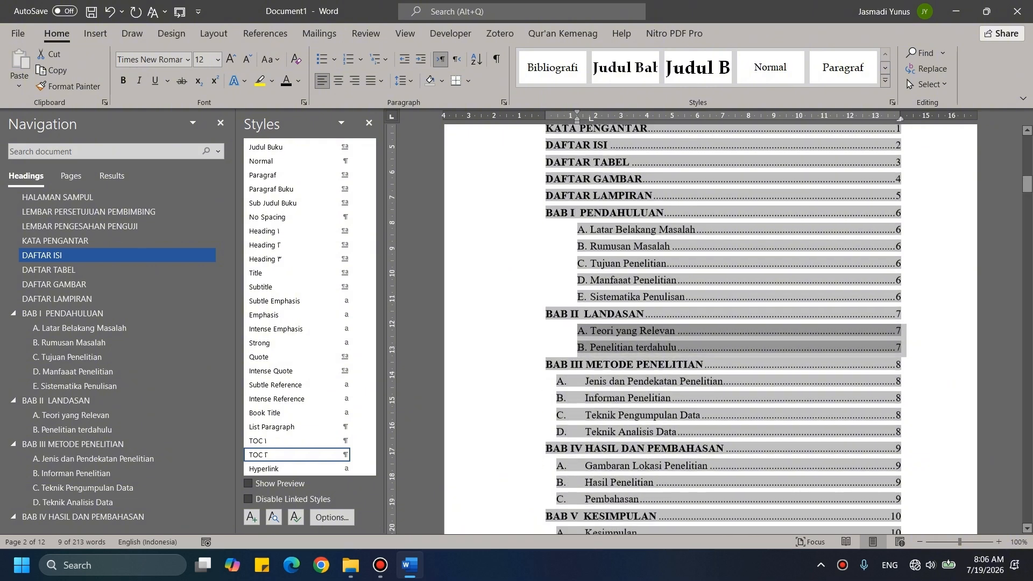
left_click_drag(585, 315, 600, 365)
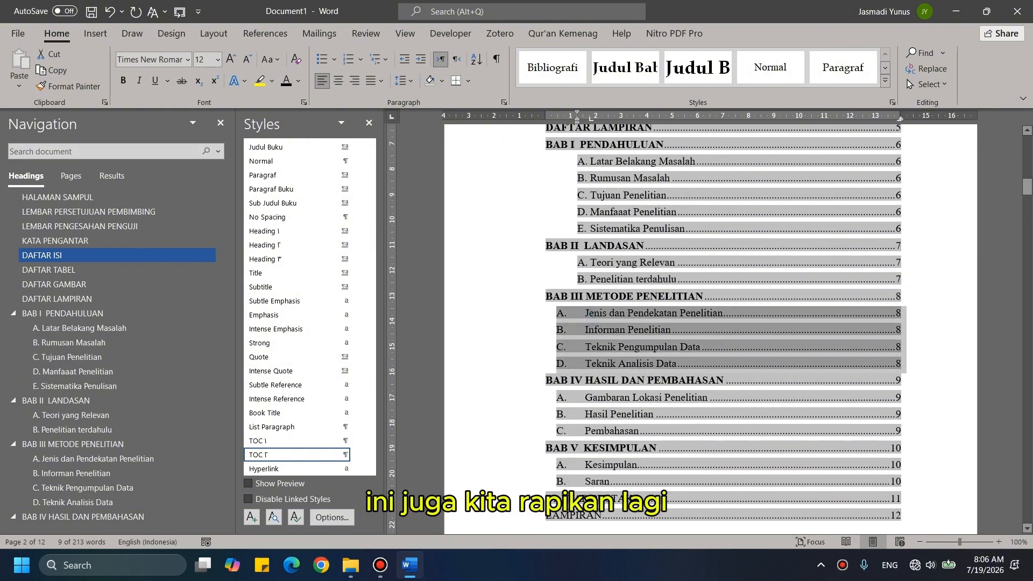
left_click_drag(586, 119, 571, 120)
scroll(592, 237, "down", 5)
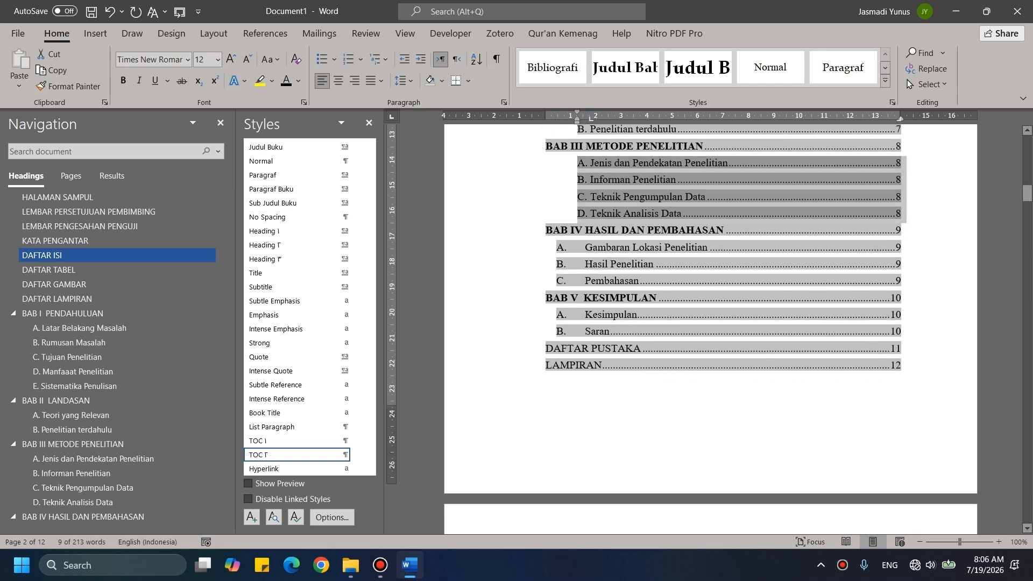
left_click_drag(584, 235, 587, 271)
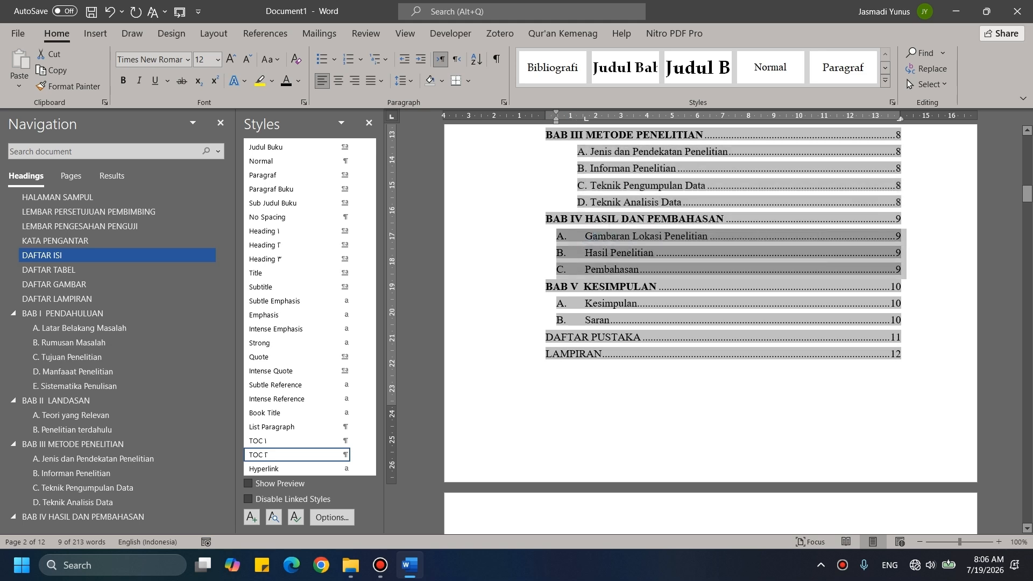
mouse_move(585, 119)
left_mouse_down()
mouse_move(557, 122)
mouse_move(576, 122)
left_mouse_up()
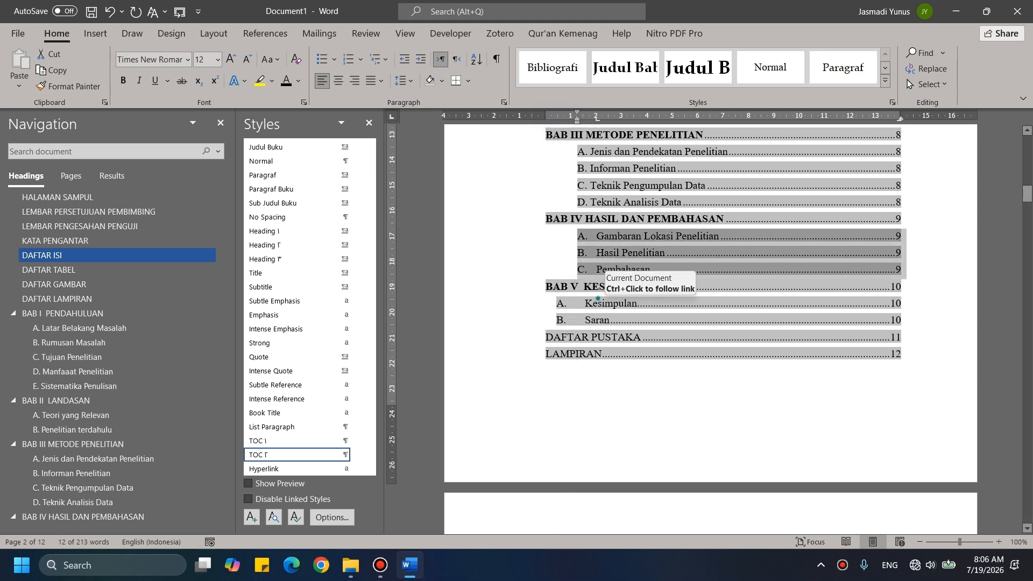
Step: Indent the Kesimpulan and Saran entries under BAB V in the table of contents to about 1.25 cm
left_click_drag(599, 304, 602, 320)
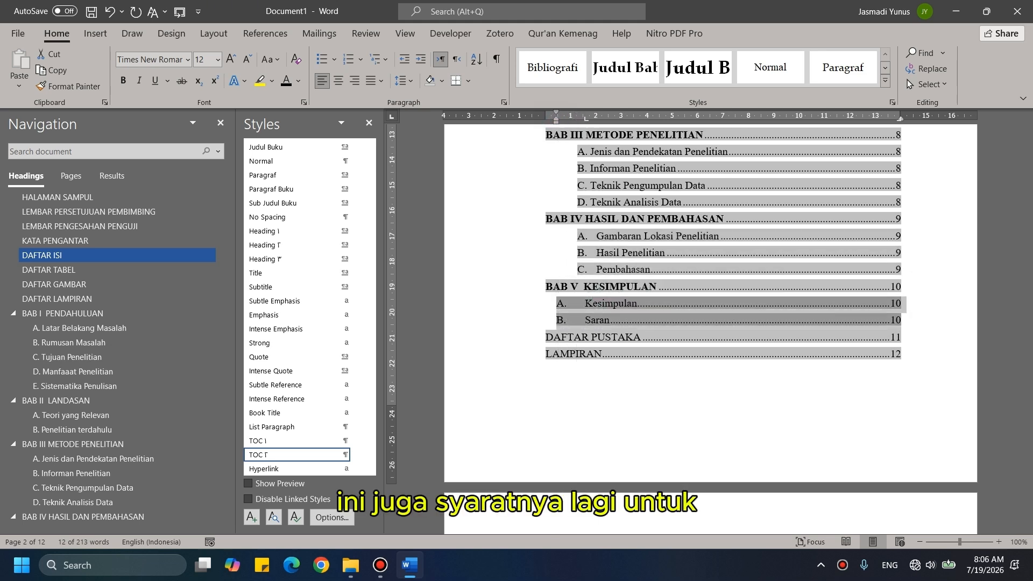
mouse_move(585, 119)
left_mouse_down()
mouse_move(594, 134)
mouse_move(556, 121)
mouse_move(577, 121)
left_mouse_up()
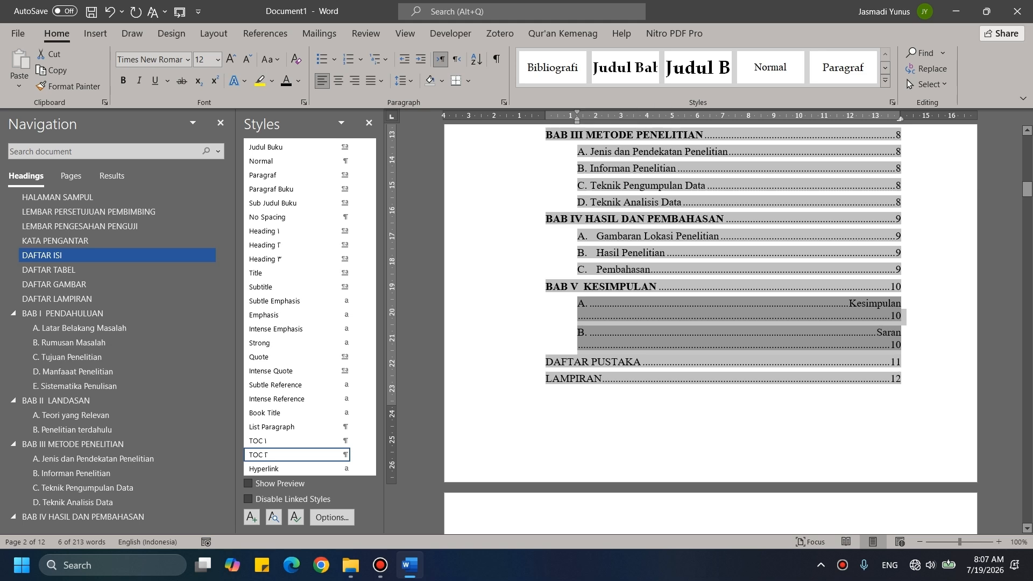
key("ctrl+z")
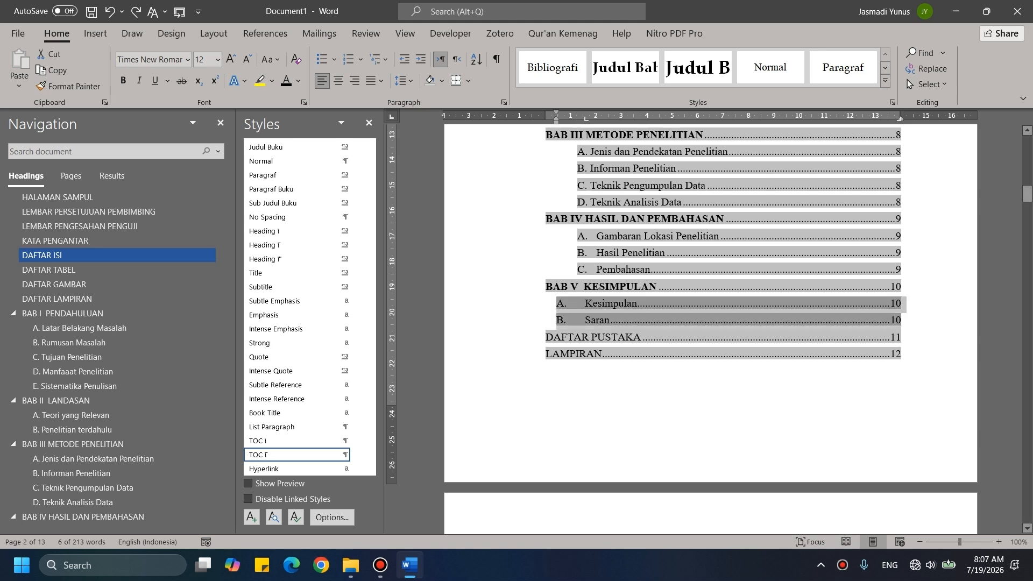
mouse_move(586, 119)
left_mouse_down()
mouse_move(598, 119)
mouse_move(577, 120)
left_mouse_up()
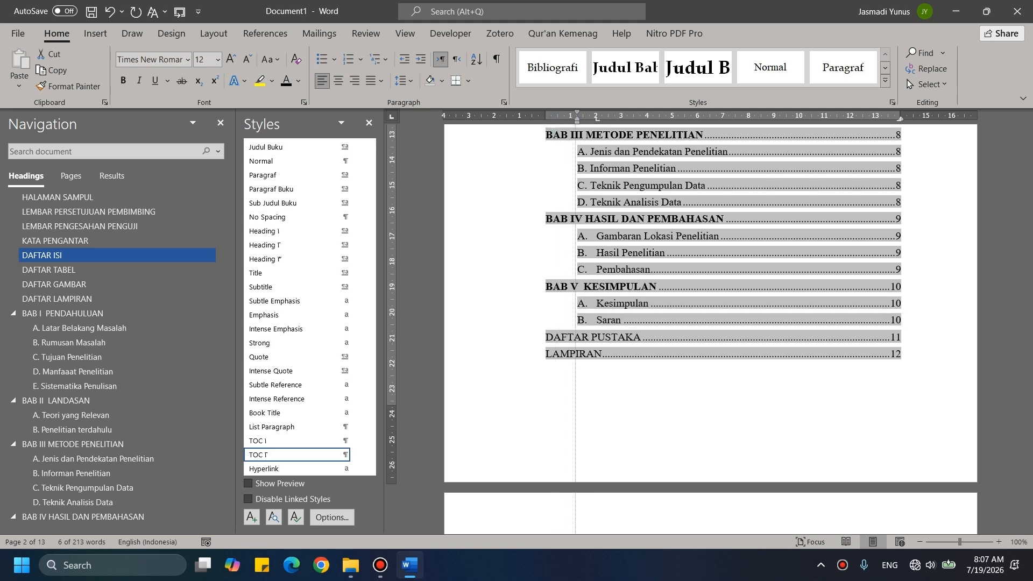
Step: Set the tab stop after the letters of the second-level table of contents entries to about 2 cm so their text aligns
left_click(596, 236)
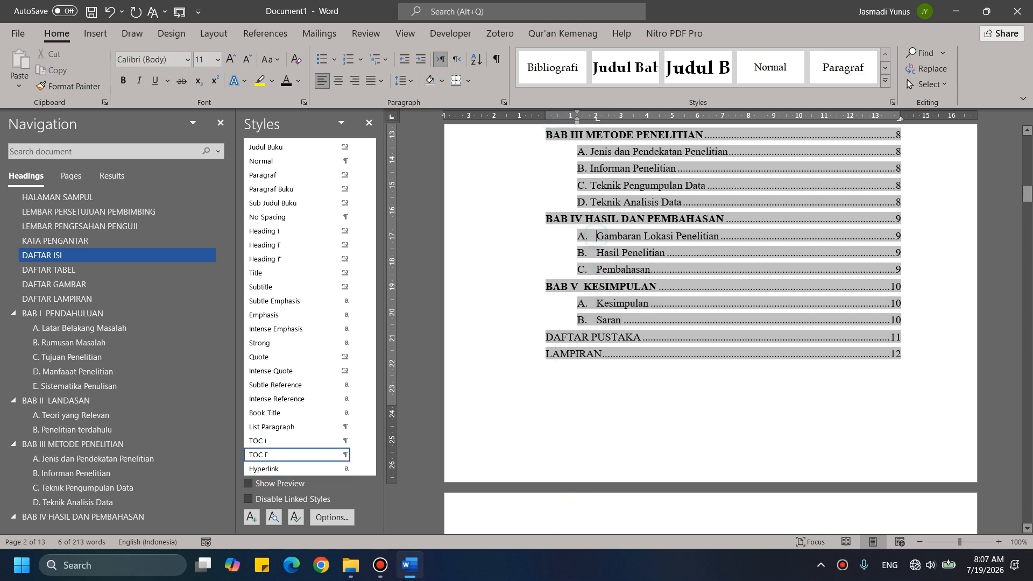
left_click_drag(596, 118, 597, 119)
scroll(600, 183, "up", 1)
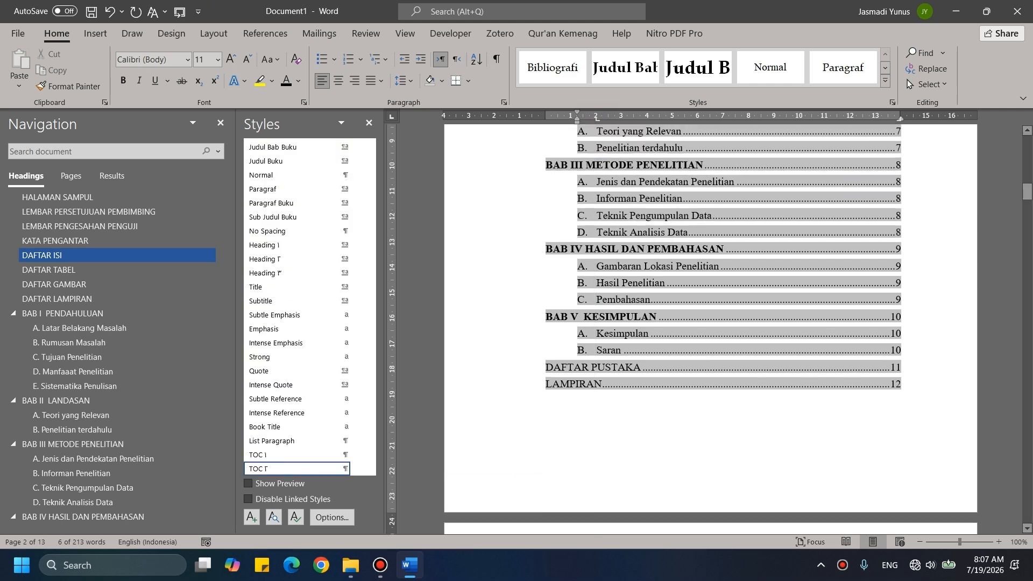
scroll(710, 323, "up", 4)
scroll(624, 258, "up", 2)
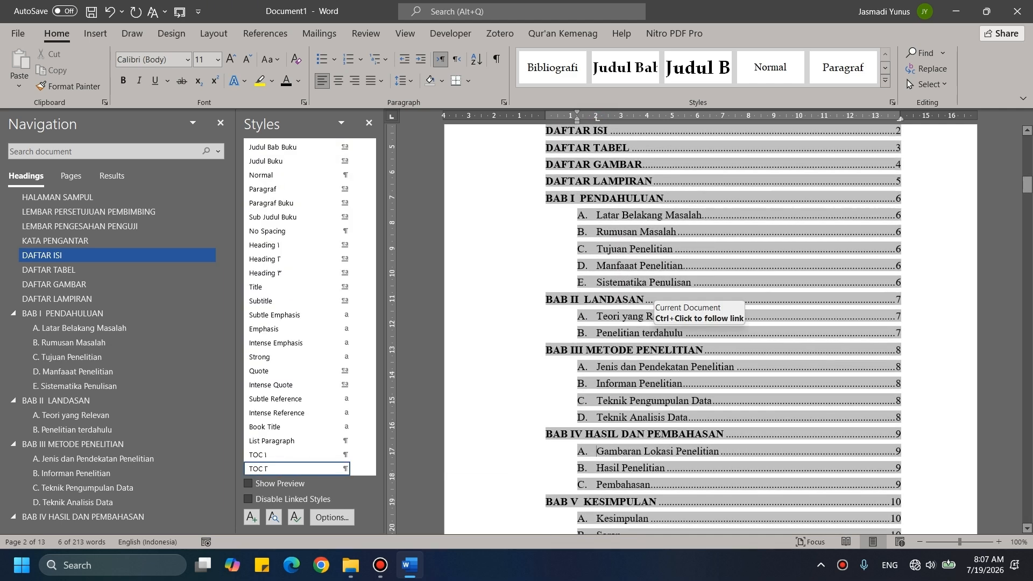
Step: Check the alignment of the whole table of contents, from the LAMPIRAN entry back up to the DAFTAR ISI title
scroll(624, 280, "down", 10)
left_click(692, 350)
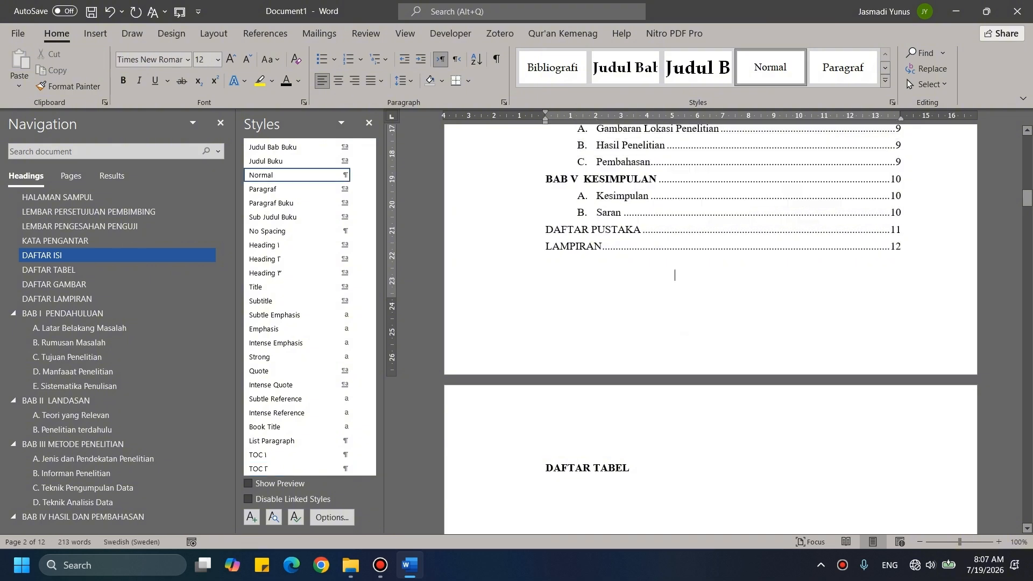
scroll(576, 306, "up", 2)
left_click(521, 285)
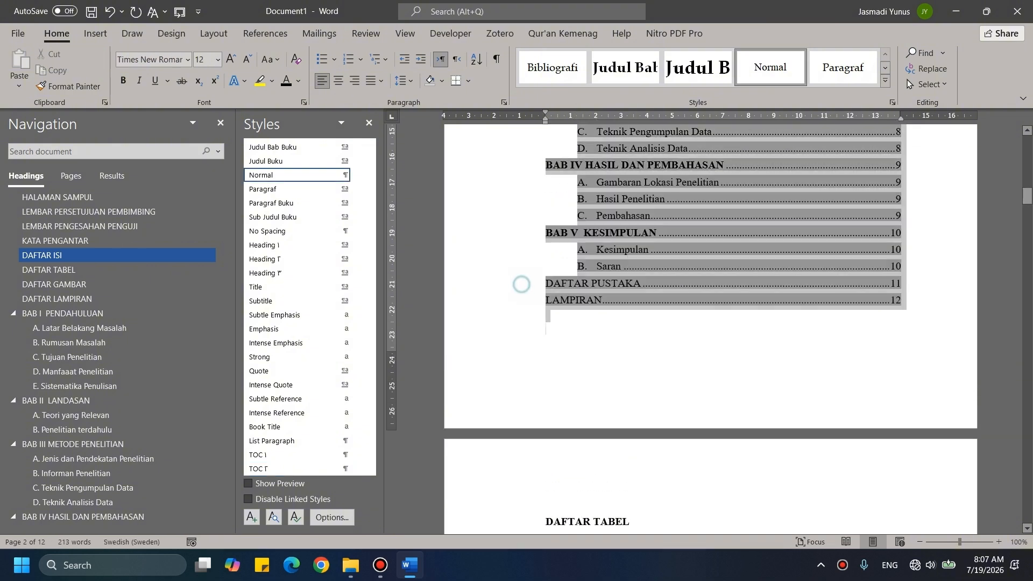
left_click(630, 360)
scroll(673, 329, "up", 12)
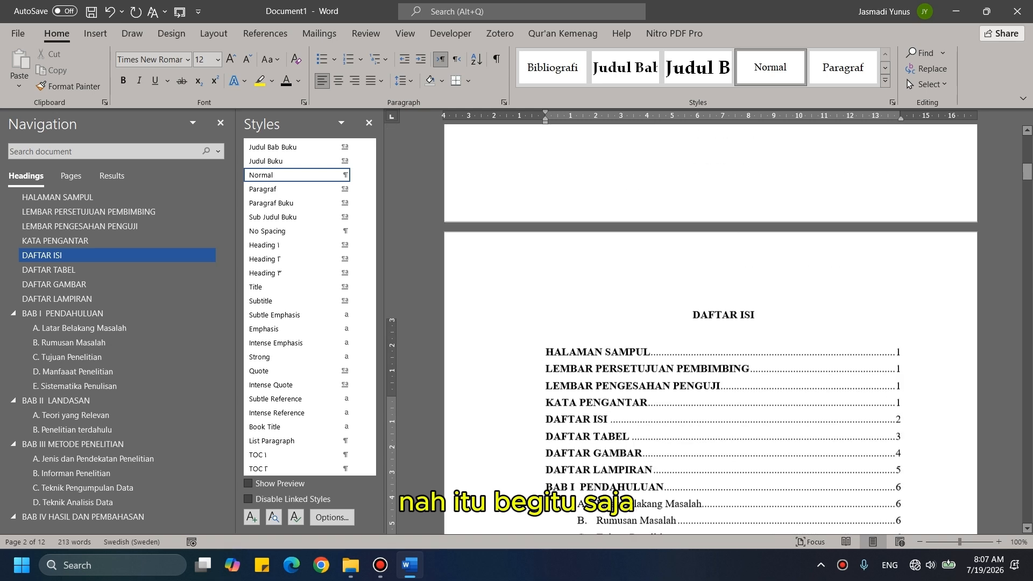
Step: Center the four headings on the first page, from HALAMAN SAMPUL to KATA PENGANTAR
left_click(693, 403)
scroll(648, 307, "up", 10)
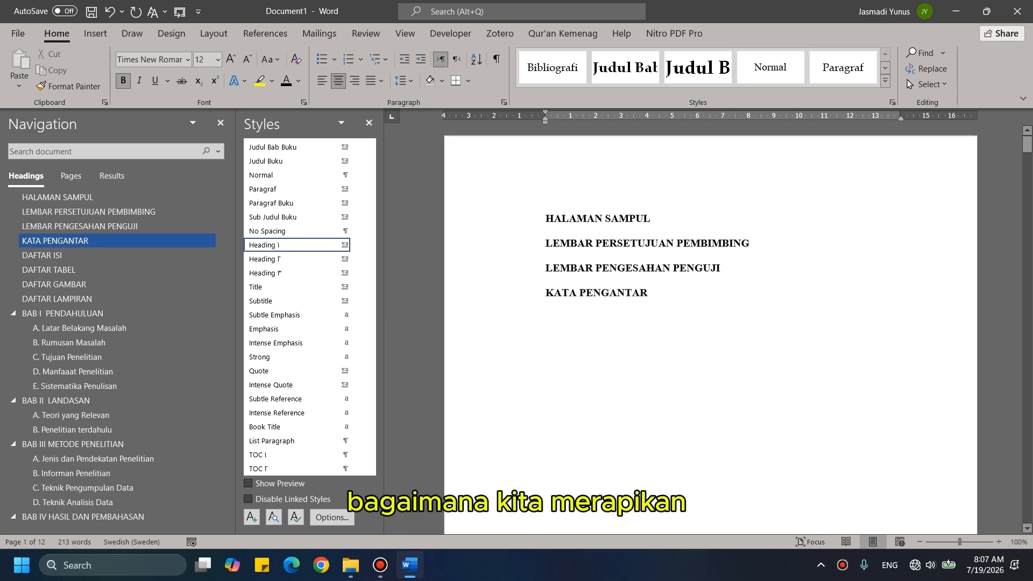
left_click(647, 306)
left_click_drag(545, 218, 549, 310)
left_click(338, 80)
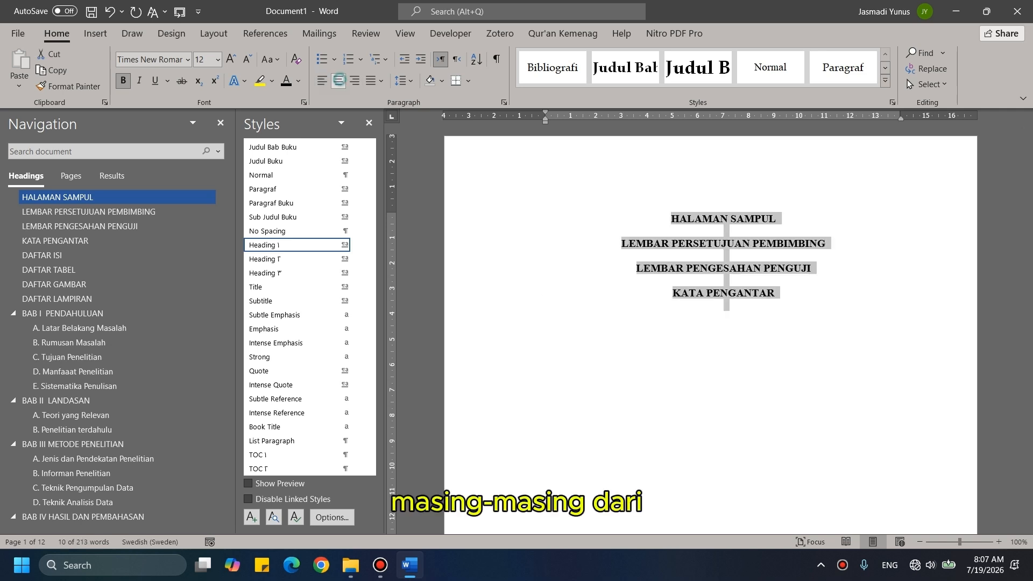
Step: Insert page breaks before LEMBAR PERSETUJUAN PEMBIMBING, LEMBAR PENGESAHAN PENGUJI and KATA PENGANTAR to start each on its own page
left_click(724, 255)
left_click(796, 219)
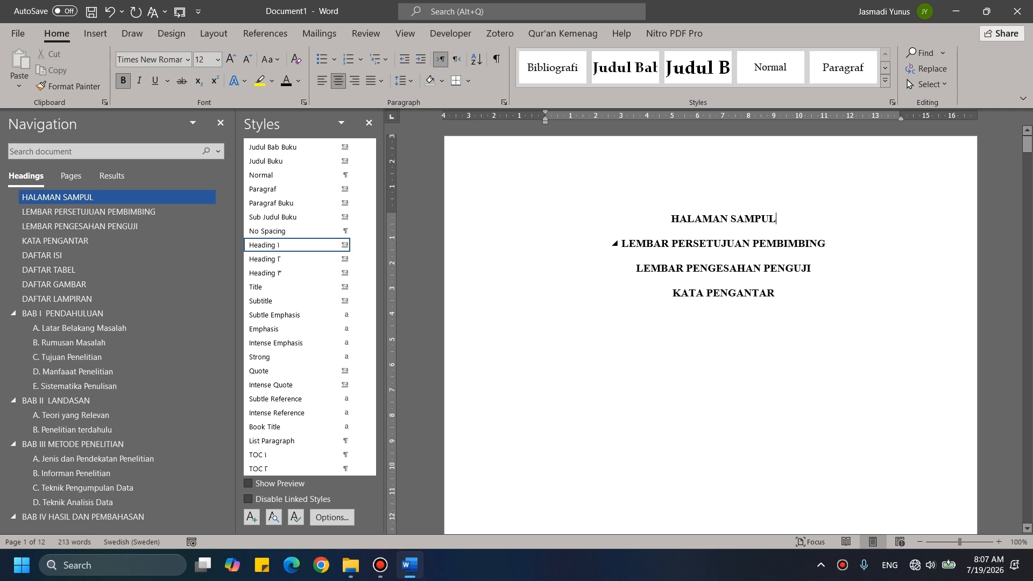
left_click(622, 241)
key("ctrl+Return")
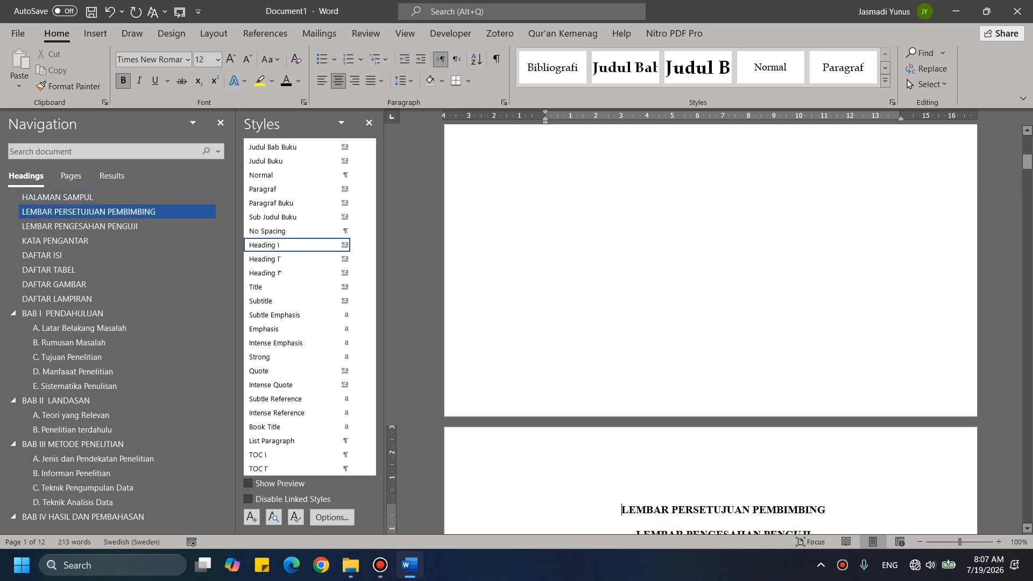
scroll(636, 373, "down", 5)
left_click(637, 373)
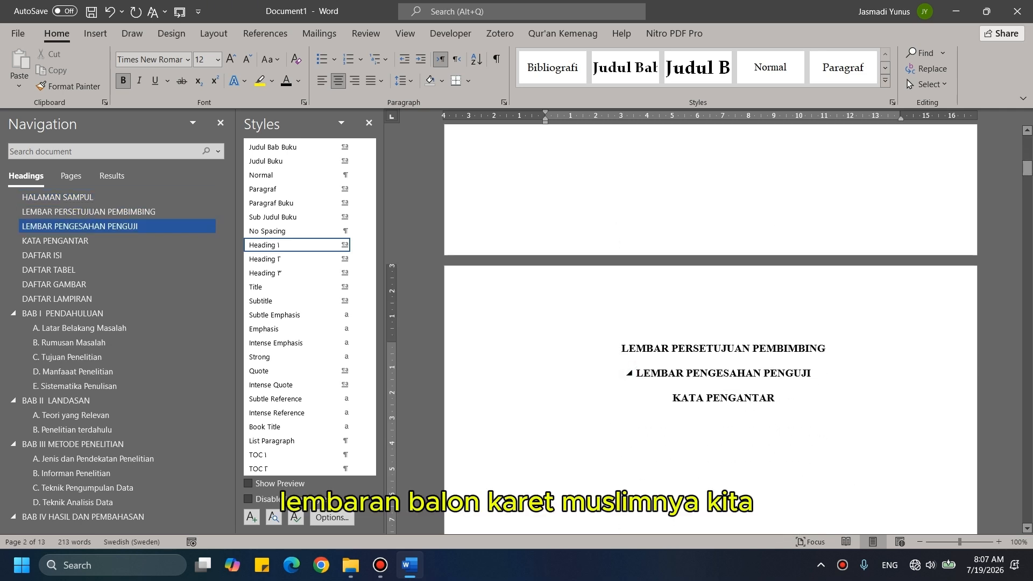
key("ctrl+Return")
scroll(673, 373, "down", 5)
left_click(673, 373)
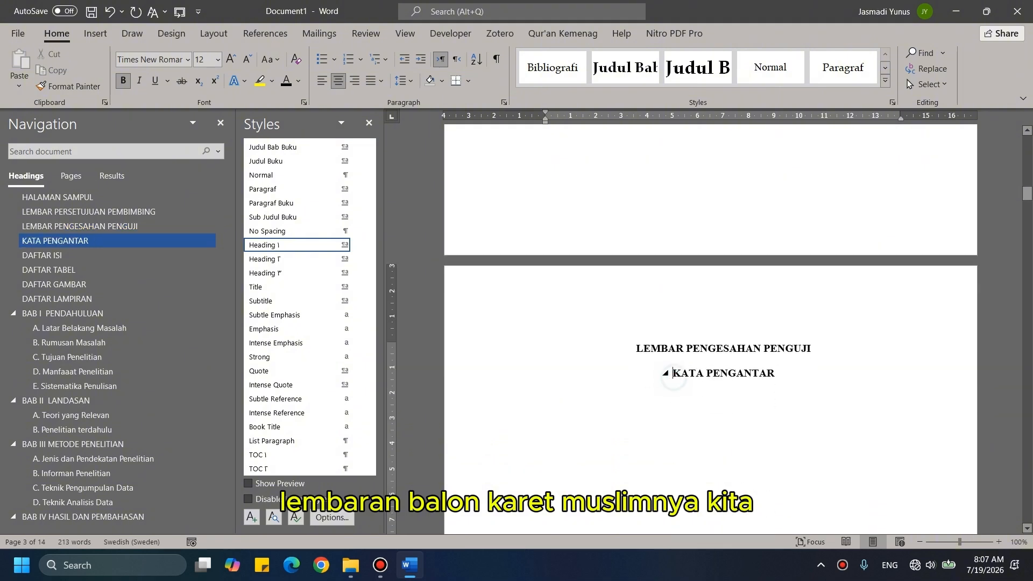
key("ctrl+Return")
scroll(711, 323, "down", 10)
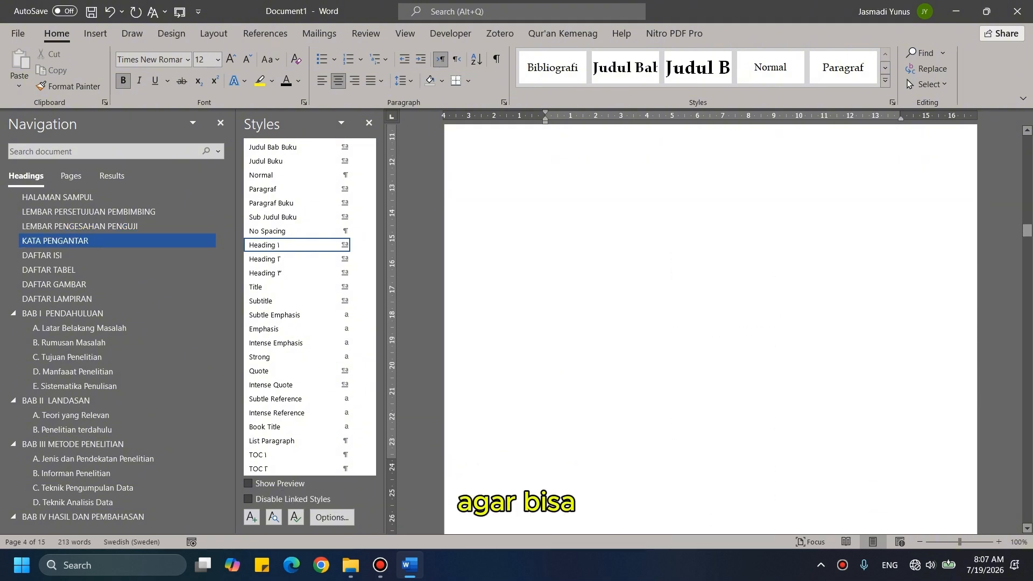
Step: Check the table of contents entries with their page numbers, and the DAFTAR TABEL and DAFTAR GAMBAR pages that follow it
scroll(711, 322, "down", 5)
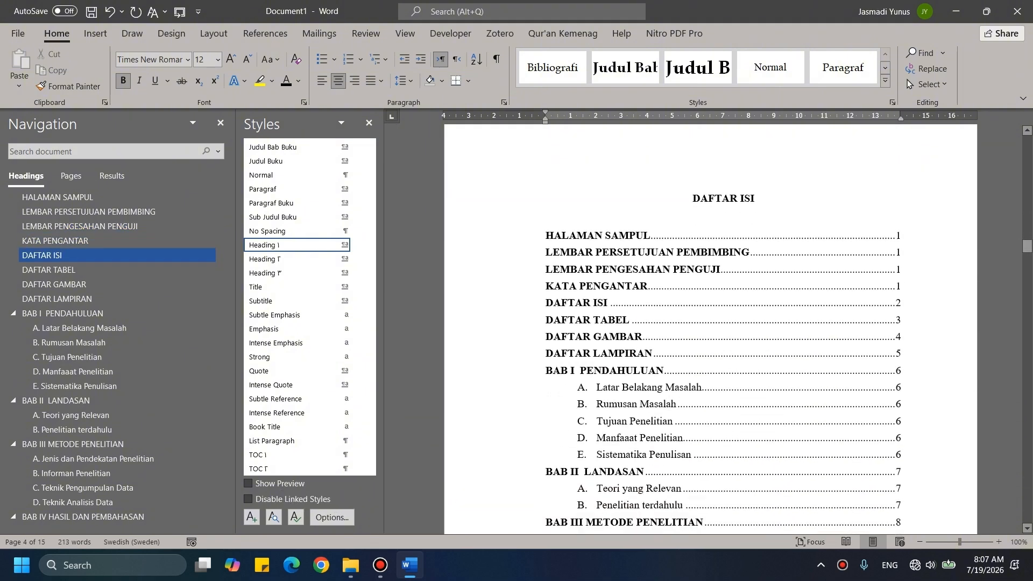
left_click(631, 244)
scroll(631, 244, "down", 3)
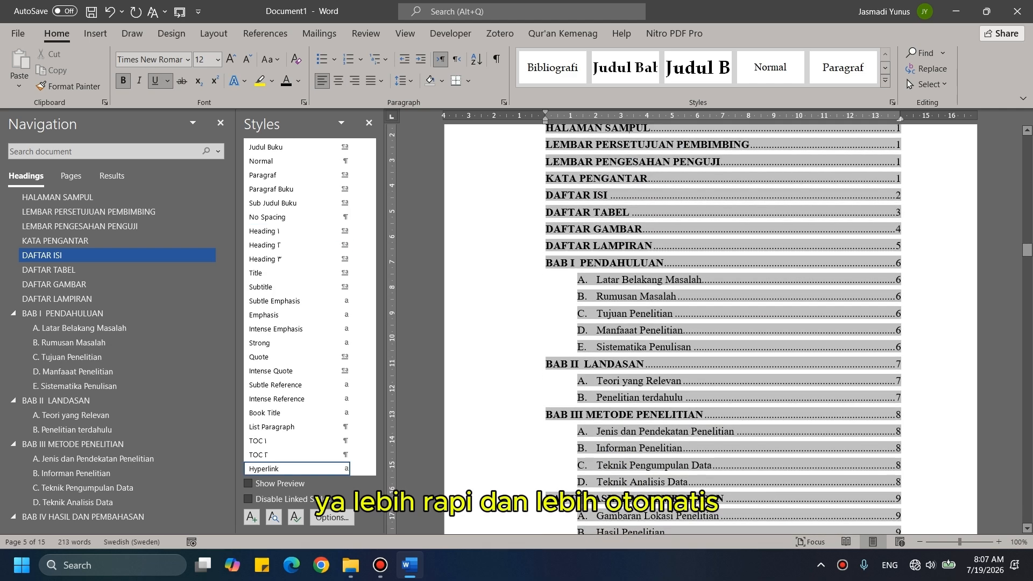
scroll(630, 130, "down", 3)
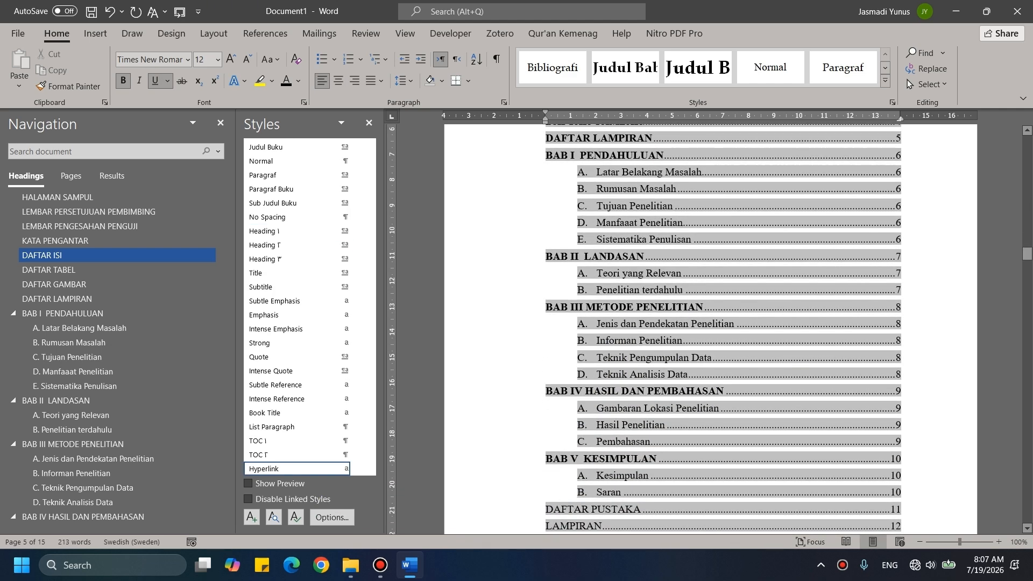
scroll(710, 323, "down", 8)
scroll(710, 323, "up", 8)
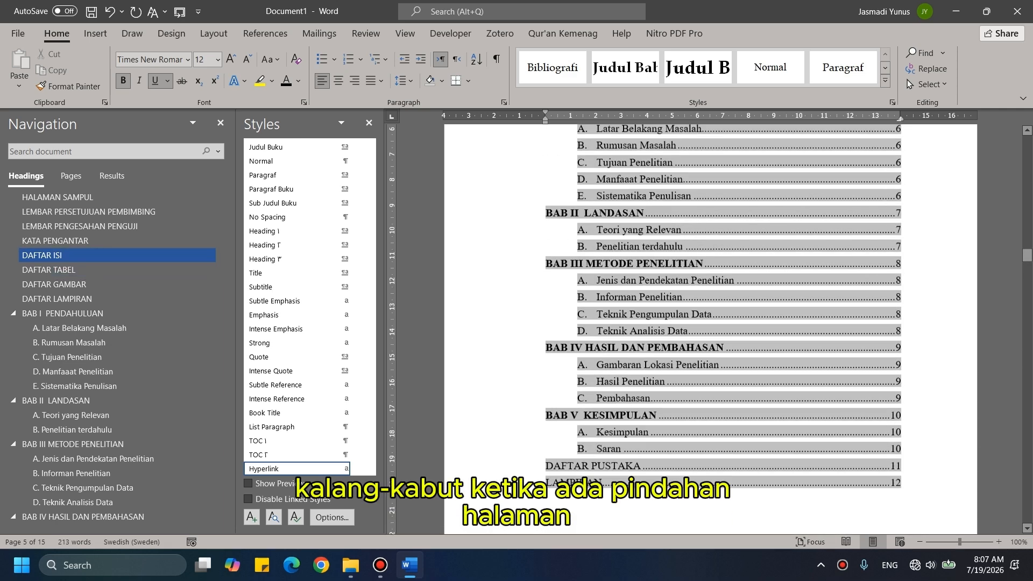
scroll(724, 329, "up", 5)
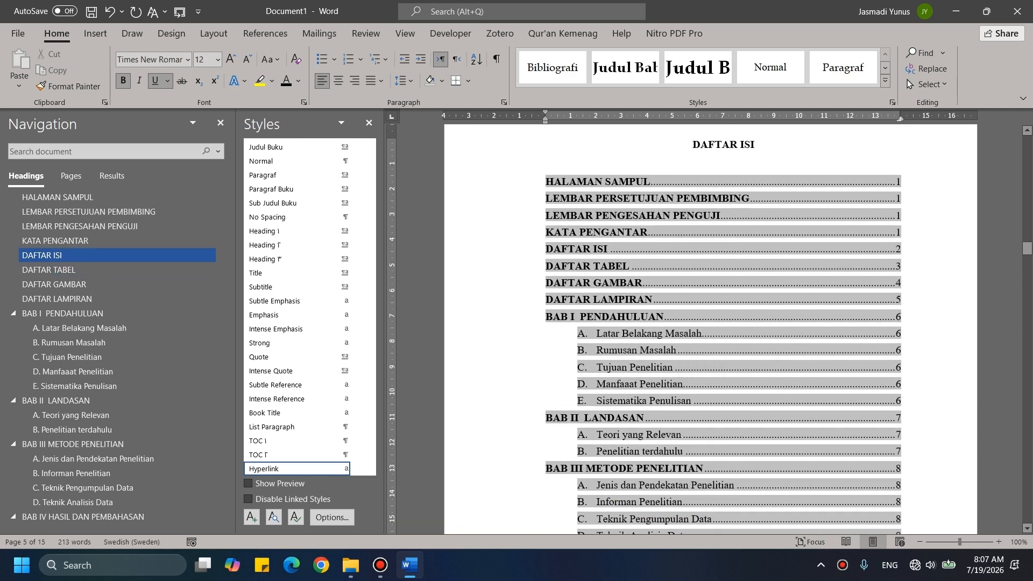
scroll(723, 323, "down", 8)
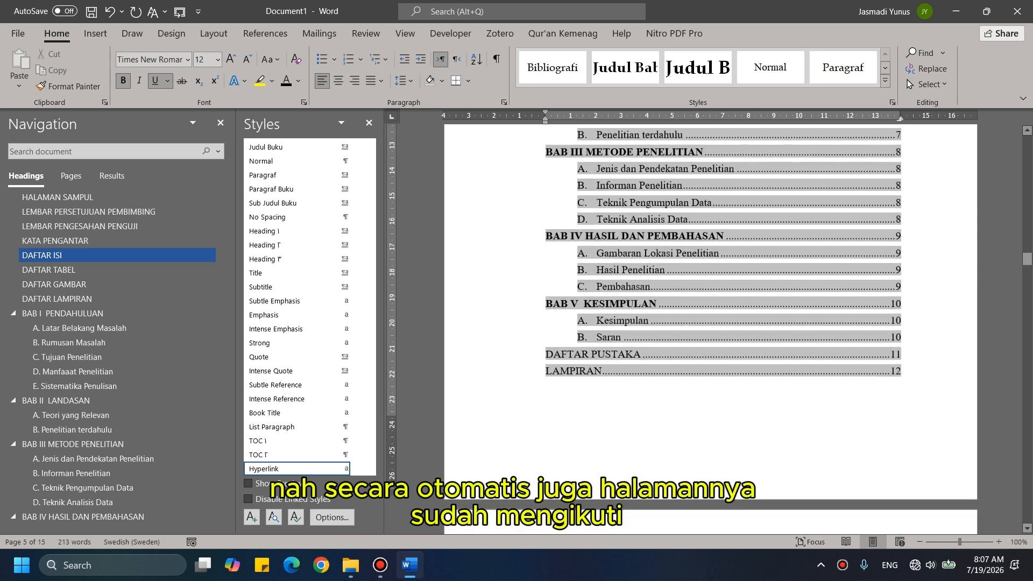
scroll(711, 323, "down", 20)
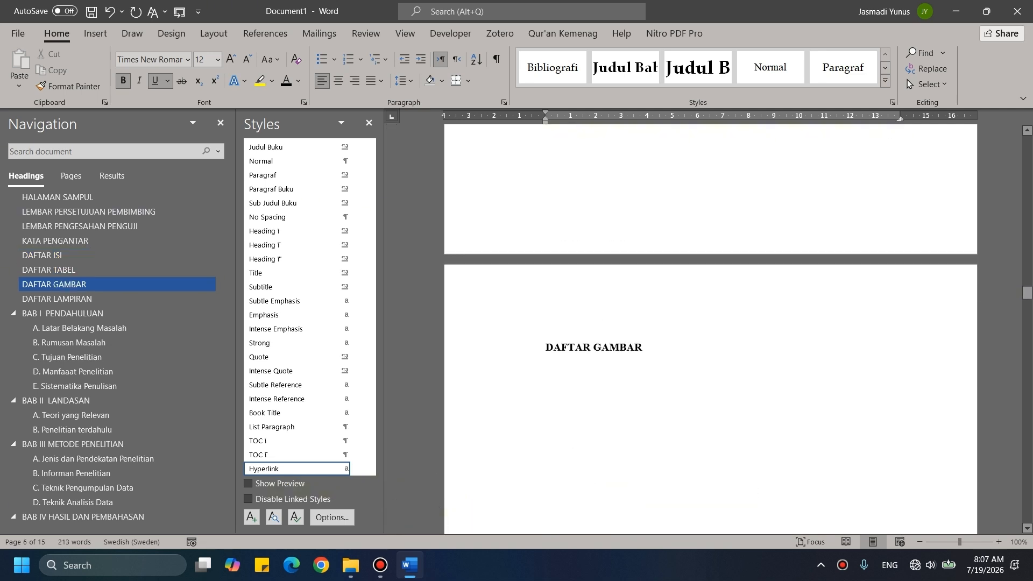
scroll(711, 323, "down", 5)
scroll(710, 323, "up", 17)
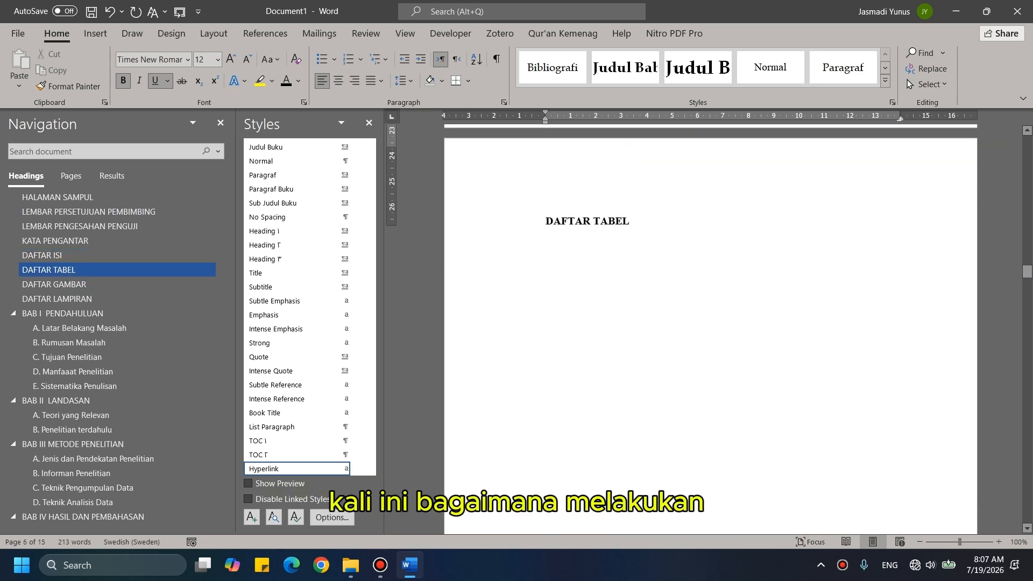
scroll(710, 322, "up", 12)
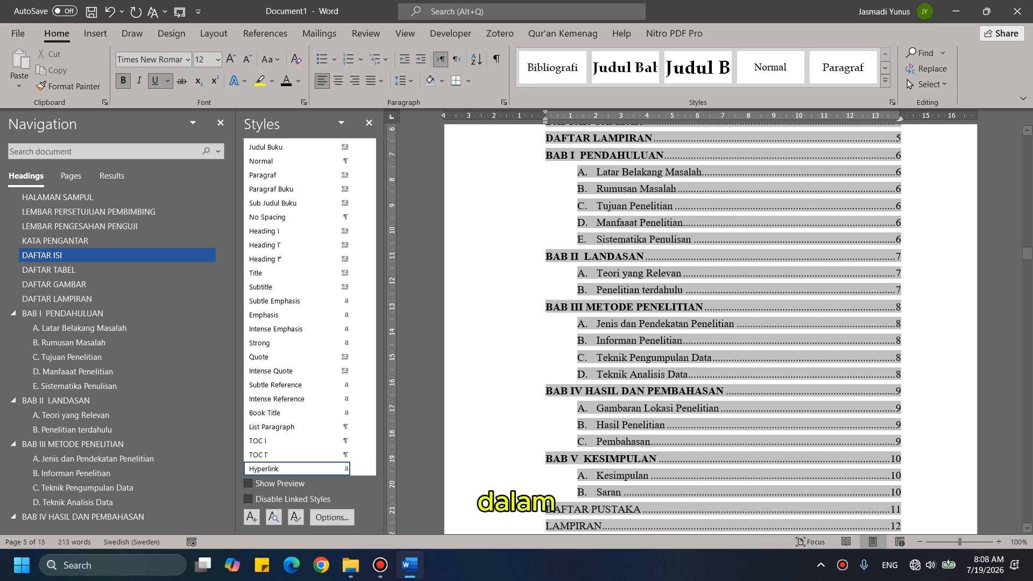
scroll(723, 323, "up", 5)
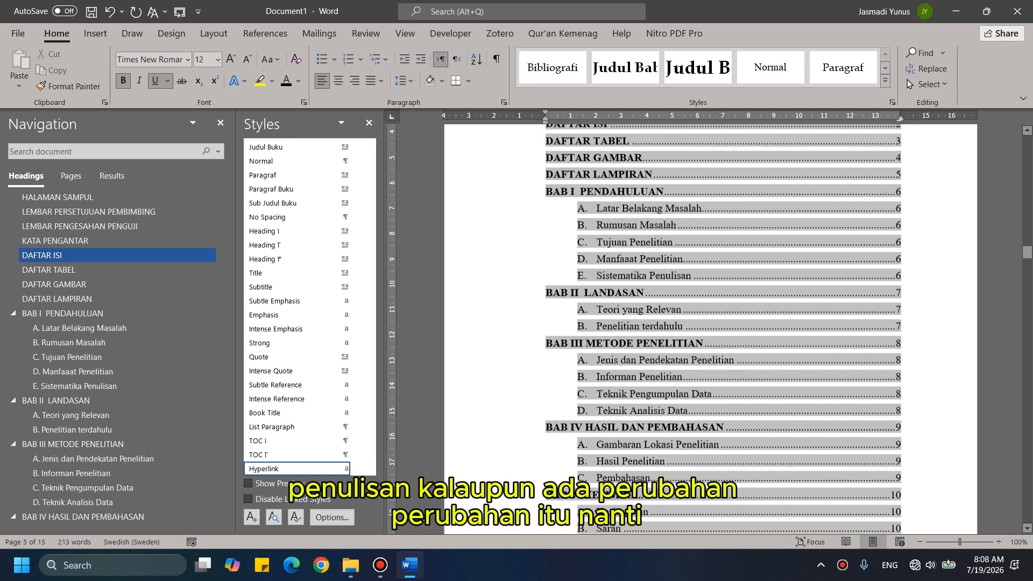
scroll(630, 235, "down", 3)
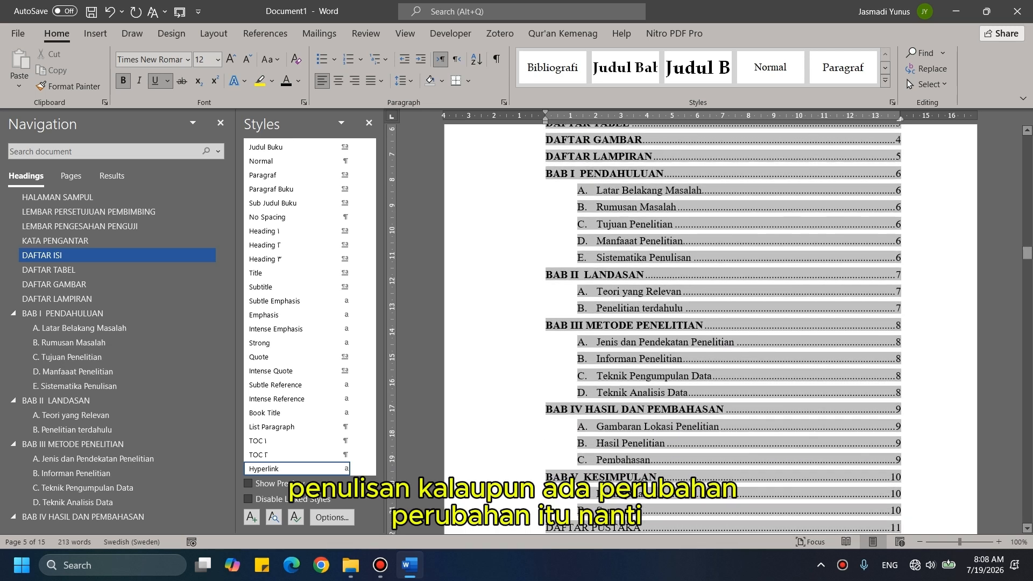
scroll(629, 235, "up", 4)
right_click(669, 305)
left_click(712, 401)
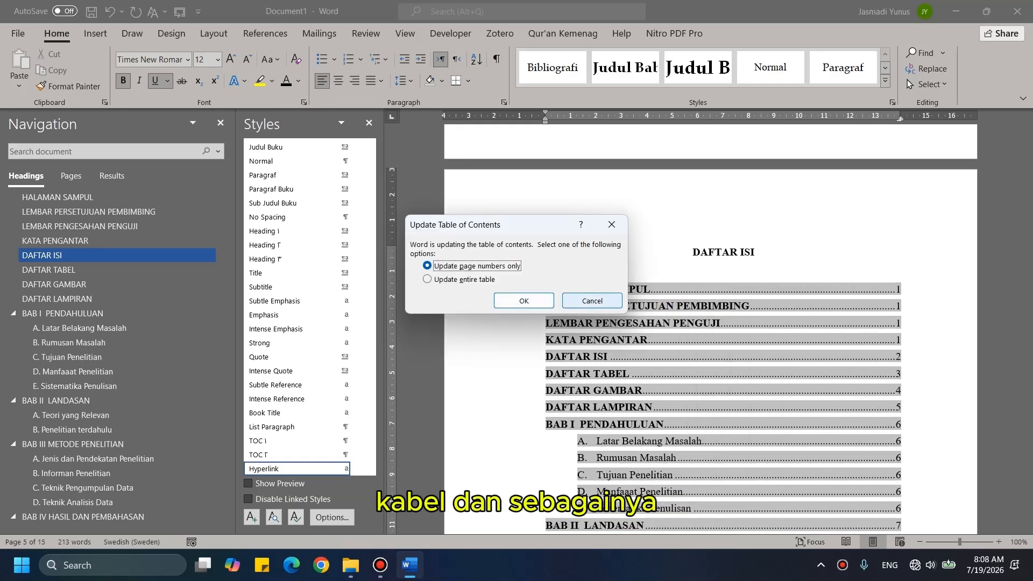
left_click(602, 302)
left_click(732, 264)
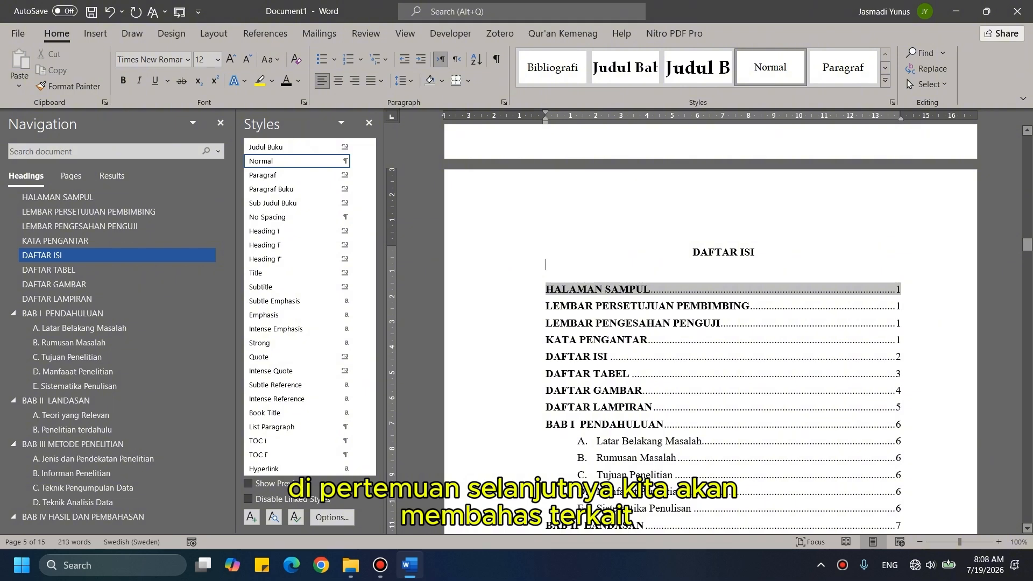
Step: Look through the front matter pages, past KATA PENGANTAR and DAFTAR ISI, and place the cursor in the DAFTAR TABEL heading
scroll(711, 328, "up", 3)
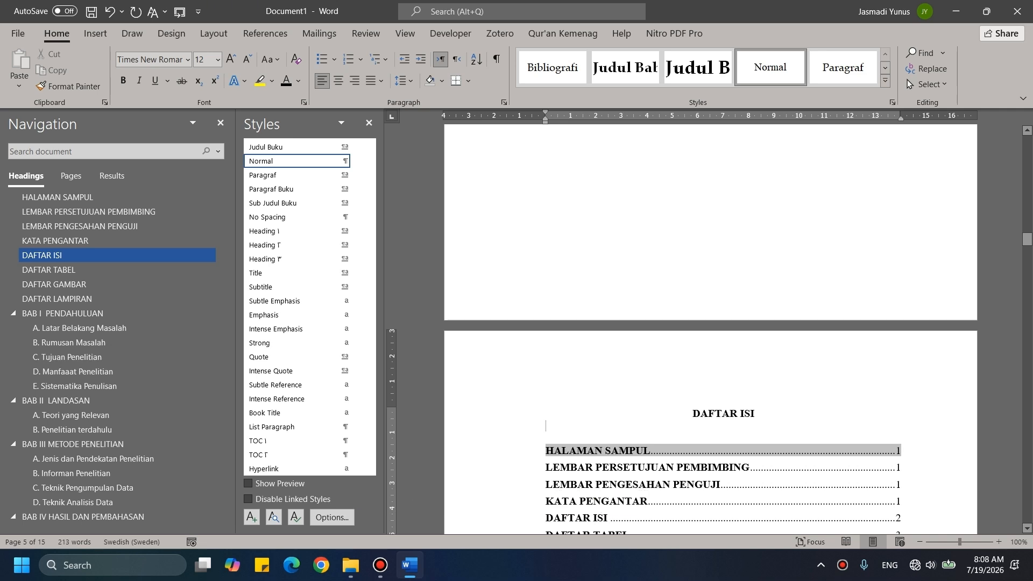
scroll(711, 329, "up", 5)
left_click_drag(1027, 226, 1028, 178)
scroll(710, 328, "down", 16)
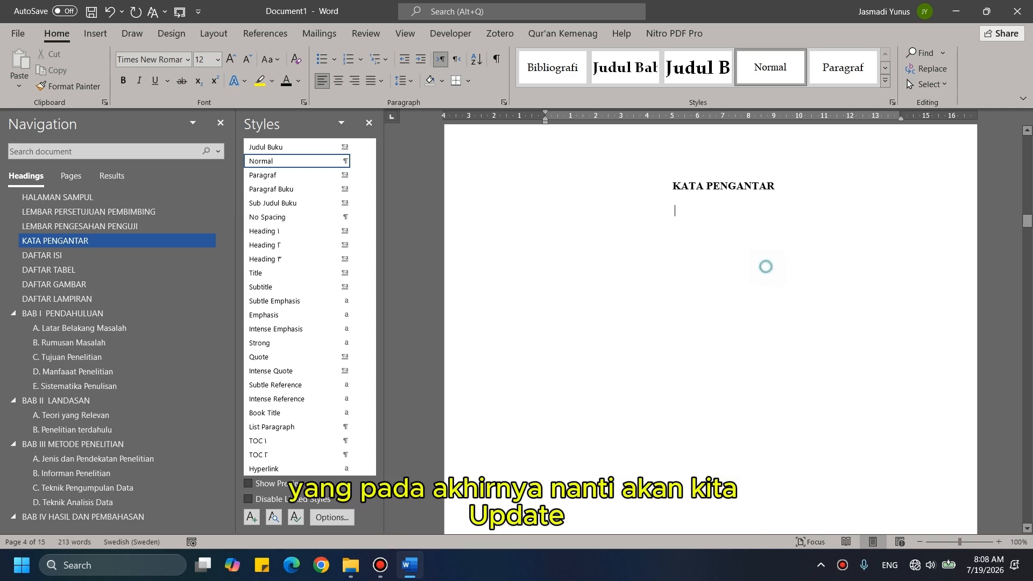
scroll(770, 264, "down", 4)
scroll(711, 328, "down", 18)
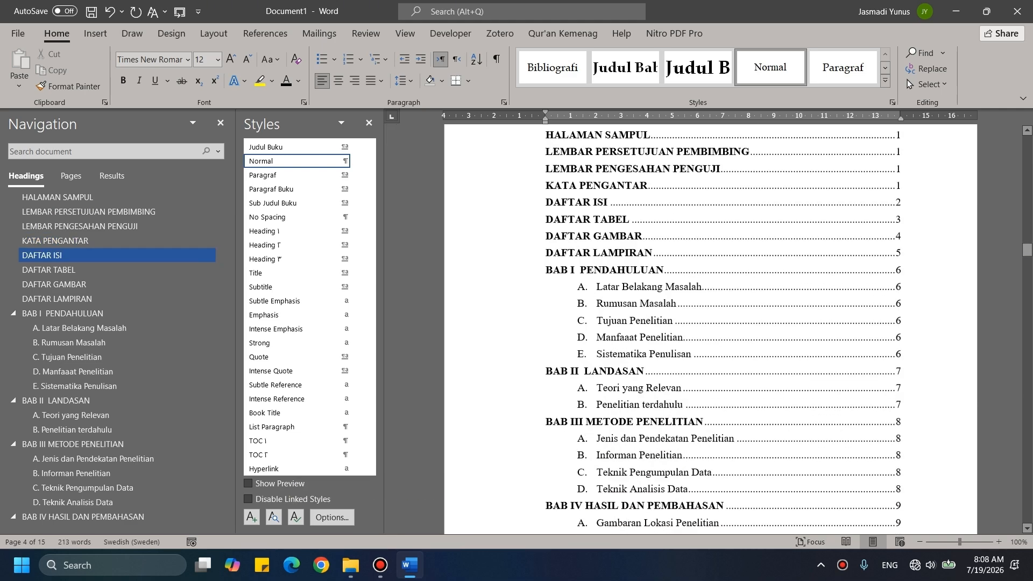
scroll(711, 329, "down", 1)
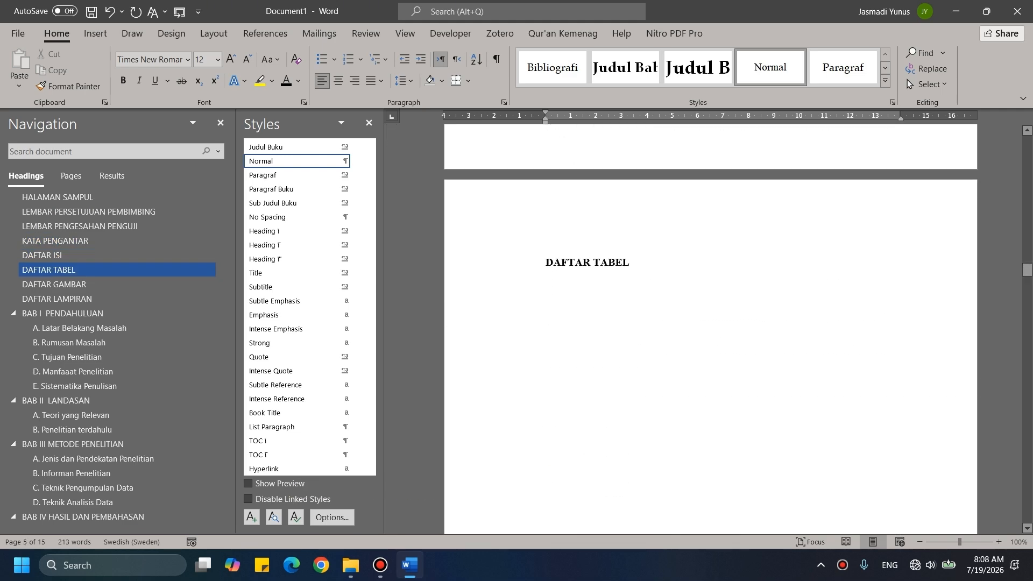
left_click(616, 262)
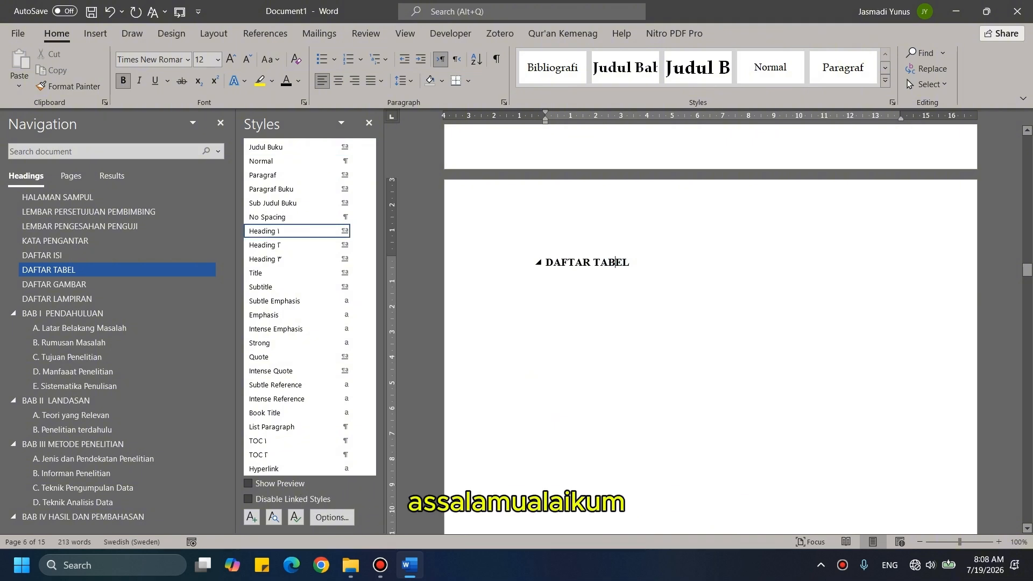